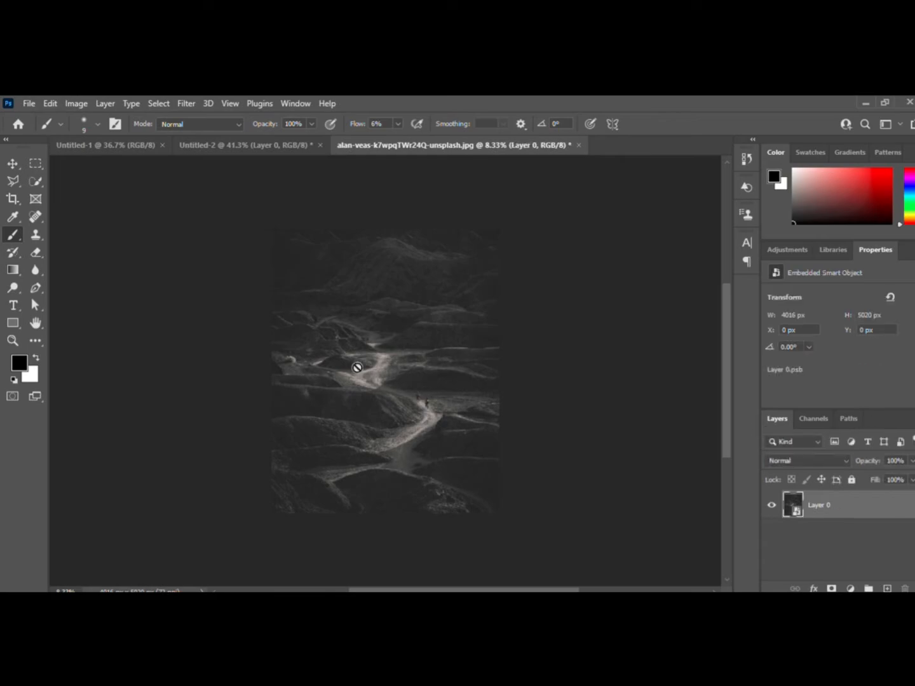
Step: Bring the dark hills photo into the Untitled-2 document and scale it to cover the canvas, about 1211 by 1514 px
key("v")
left_click_drag(387, 376, 419, 370)
key("ctrl+t")
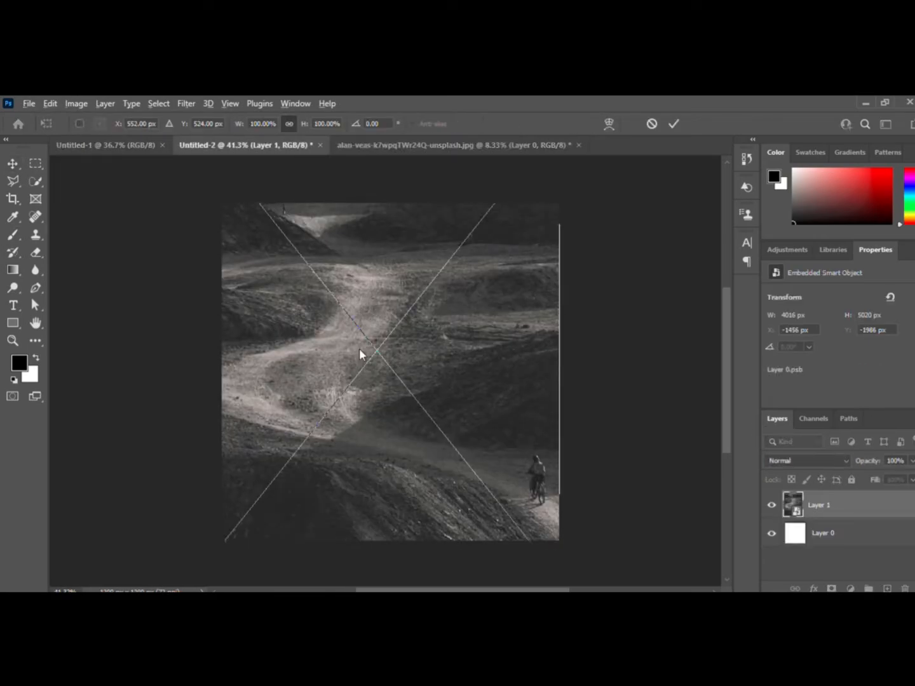
scroll(372, 364, "down", 8)
left_click_drag(198, 362, 290, 362)
scroll(363, 356, "up", 5)
scroll(360, 351, "up", 1)
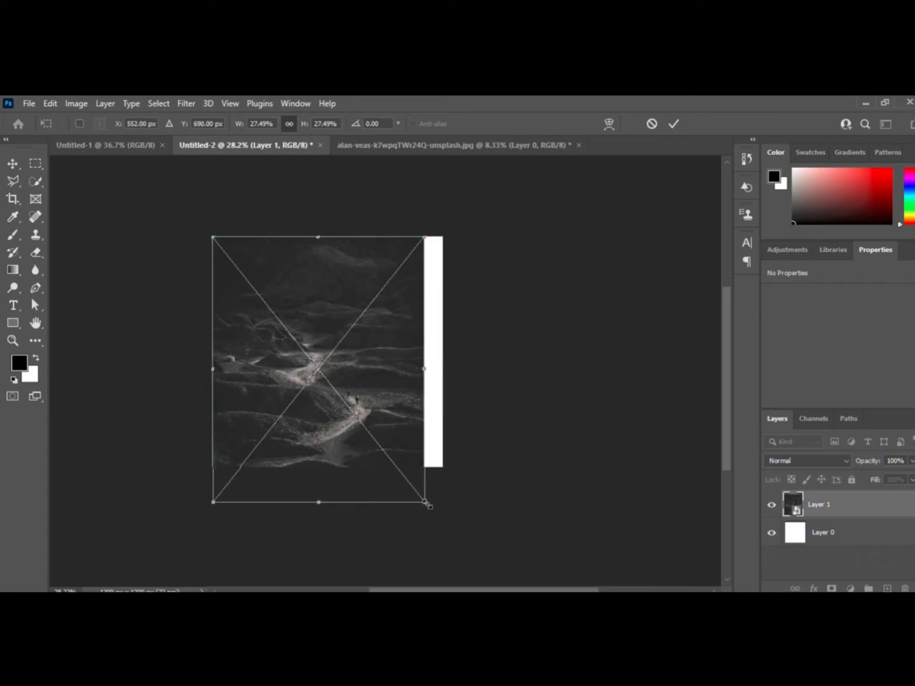
left_click_drag(427, 506, 462, 518)
key("Return")
scroll(347, 361, "up", 5)
left_click_drag(346, 362, 430, 376)
scroll(483, 369, "down", 1)
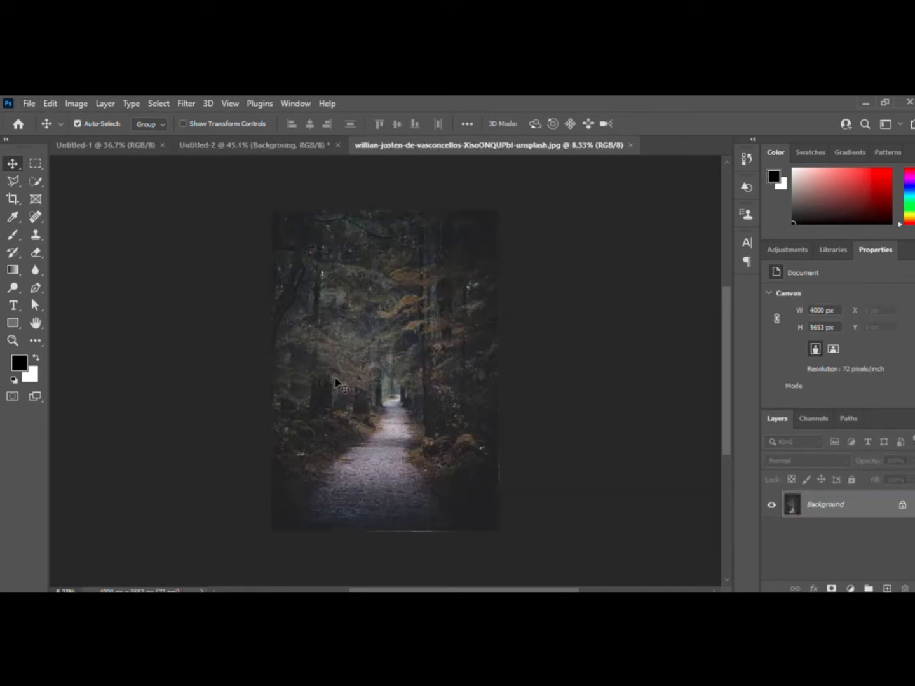
Step: Unlock the forest path photo as an embedded smart object and bring it into the Untitled-2 document
scroll(336, 383, "up", 3)
scroll(335, 384, "down", 1)
left_click(902, 504)
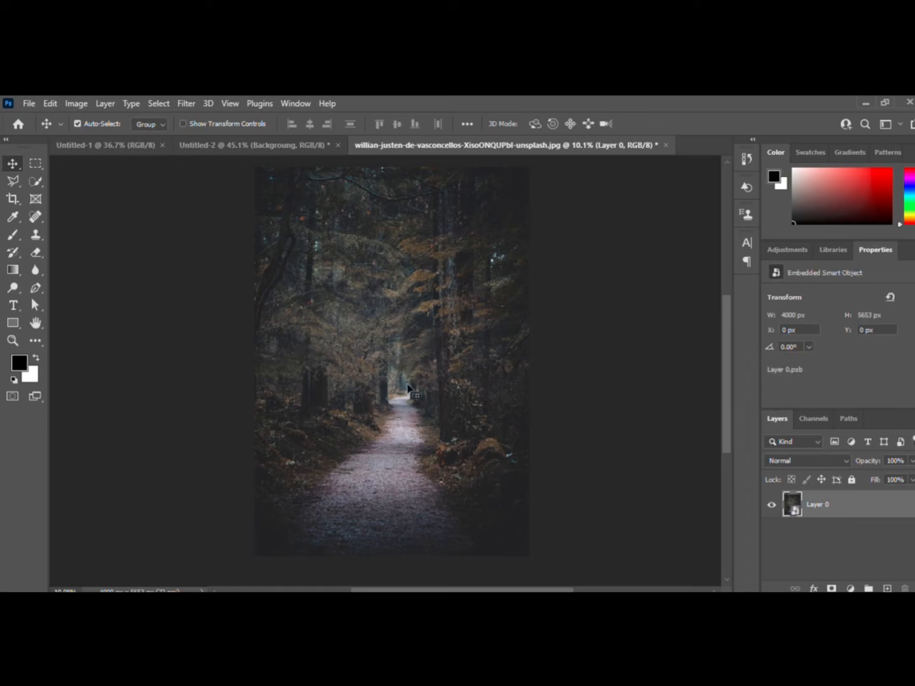
left_click_drag(409, 386, 411, 355)
Step: Scale the forest path layer down proportionally to about 17% with Free Transform
key("ctrl+t")
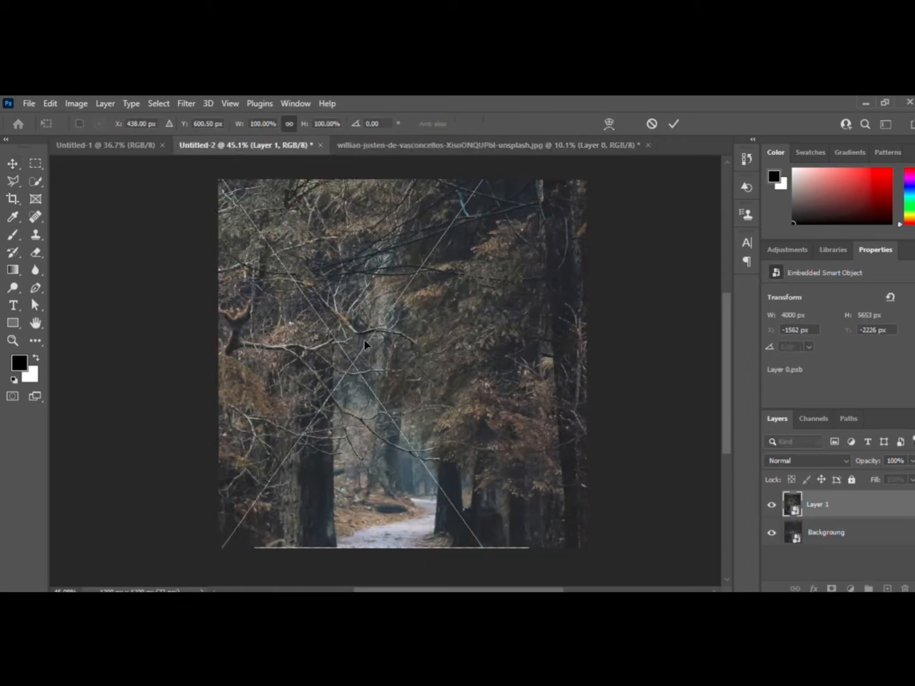
scroll(366, 344, "down", 12)
left_click_drag(182, 348, 285, 348, "alt")
scroll(383, 350, "up", 12)
scroll(283, 362, "down", 2)
left_click_drag(99, 354, 226, 354, "alt")
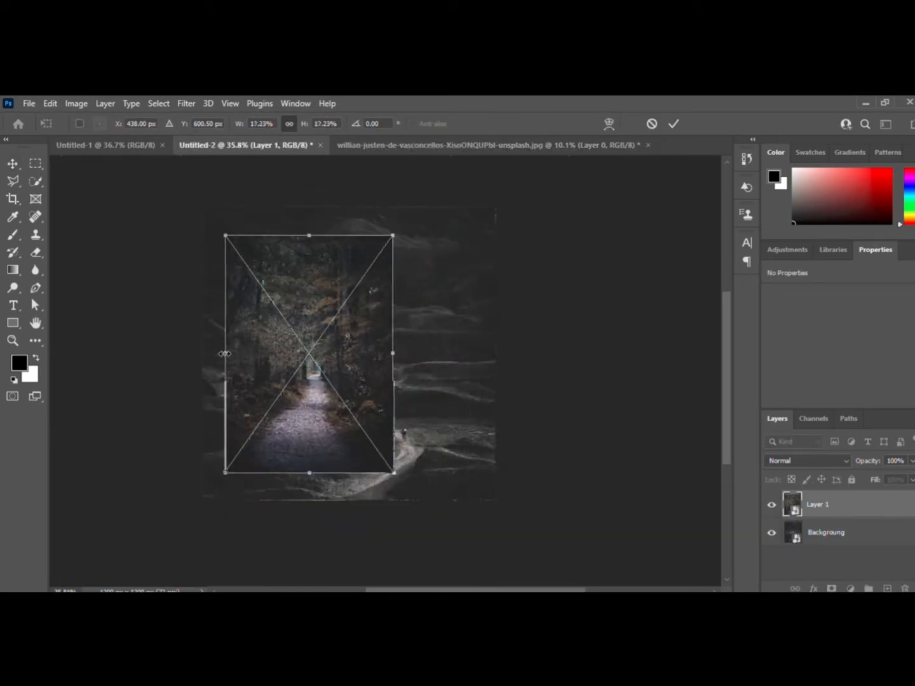
Step: Stretch the forest layer across the canvas width at about 30.15% by 20.46% and position it over the upper part of the hills
scroll(321, 342, "up", 2)
left_click_drag(331, 341, 349, 366)
left_click_drag(327, 363, 298, 341)
left_click_drag(400, 487, 478, 517, "shift")
left_click_drag(476, 362, 529, 362, "shift")
left_click_drag(534, 521, 563, 540)
left_click_drag(358, 323, 358, 300)
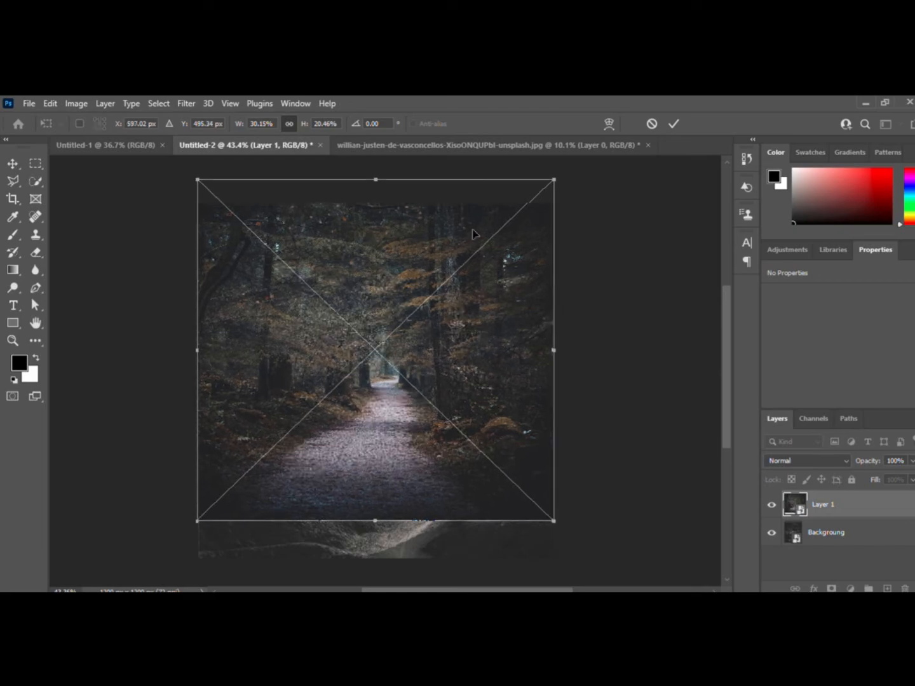
left_click(674, 124)
Step: Hide the forest layer, lasso the terrain below the hills' far ridge, and mask the hills layer to that selection
left_click(772, 507)
key("l")
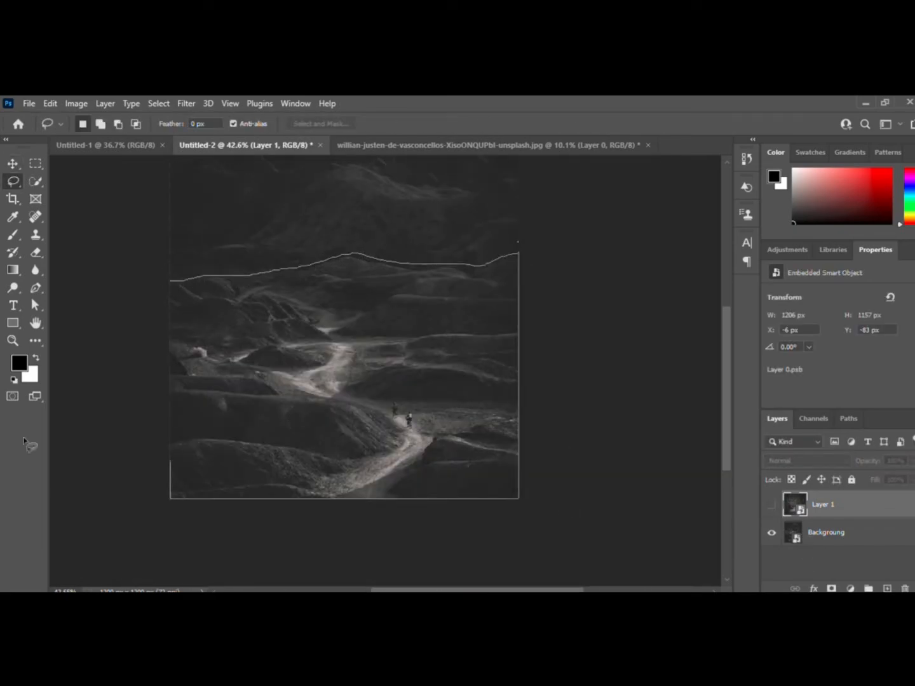
left_click_drag(27, 445, 10, 284)
left_click(802, 533)
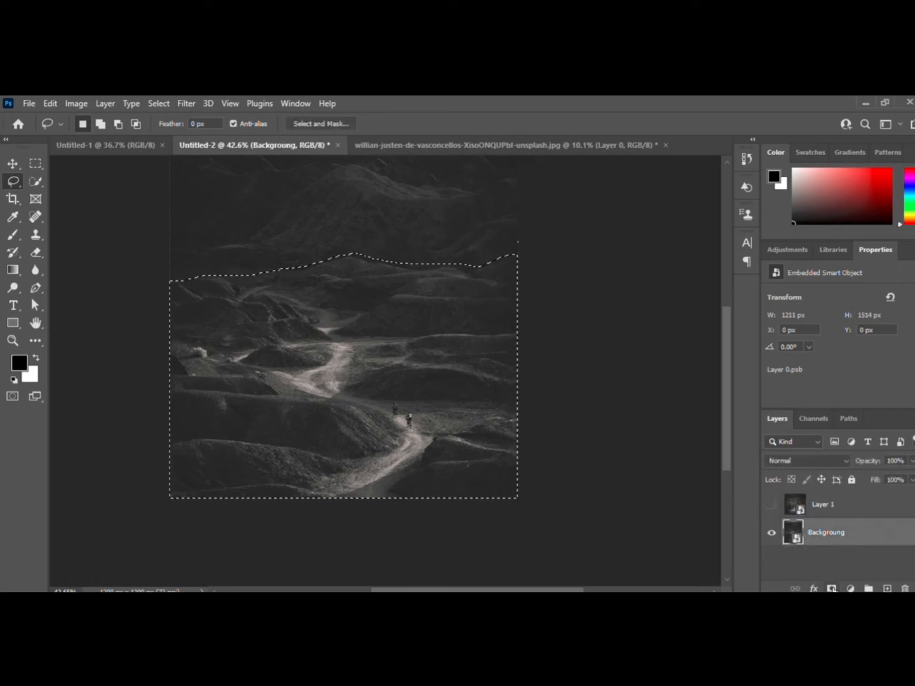
left_click(832, 589)
Step: Show the forest layer again and move the masked hills layer above it
left_click_drag(439, 317, 445, 352)
left_click(771, 504)
left_click_drag(854, 532, 855, 497)
Step: Paint black on the hills layer's mask with a 100 px soft brush at 28% flow to blend the distant hills into the forest
left_click_drag(310, 304, 318, 344)
scroll(371, 413, "down", 1)
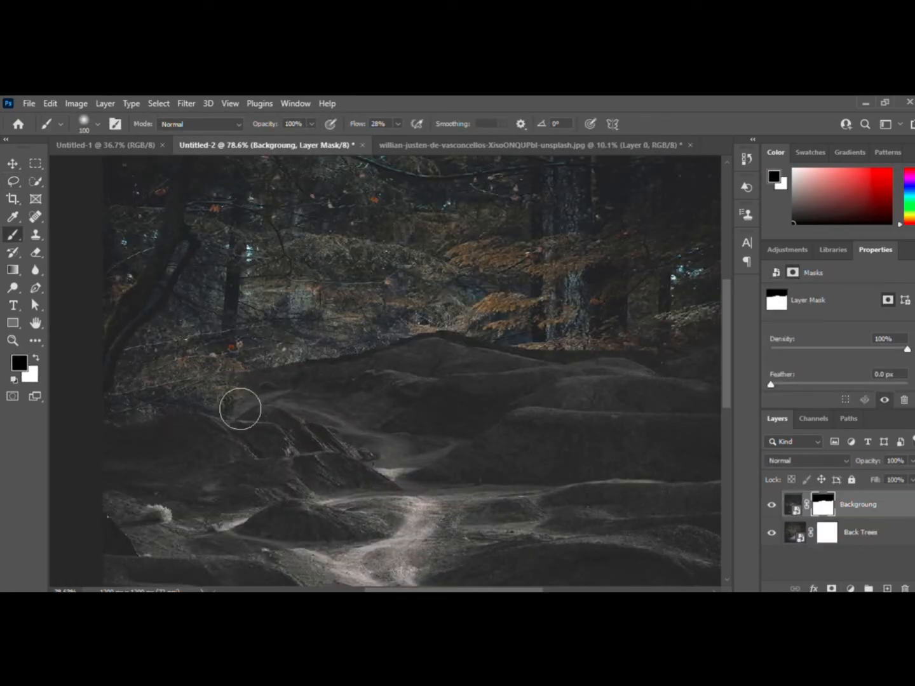
mouse_move(240, 409)
left_mouse_down()
mouse_move(325, 408)
mouse_move(396, 374)
mouse_move(525, 368)
mouse_move(382, 406)
mouse_move(403, 420)
mouse_move(512, 399)
left_mouse_up()
scroll(512, 399, "down", 3)
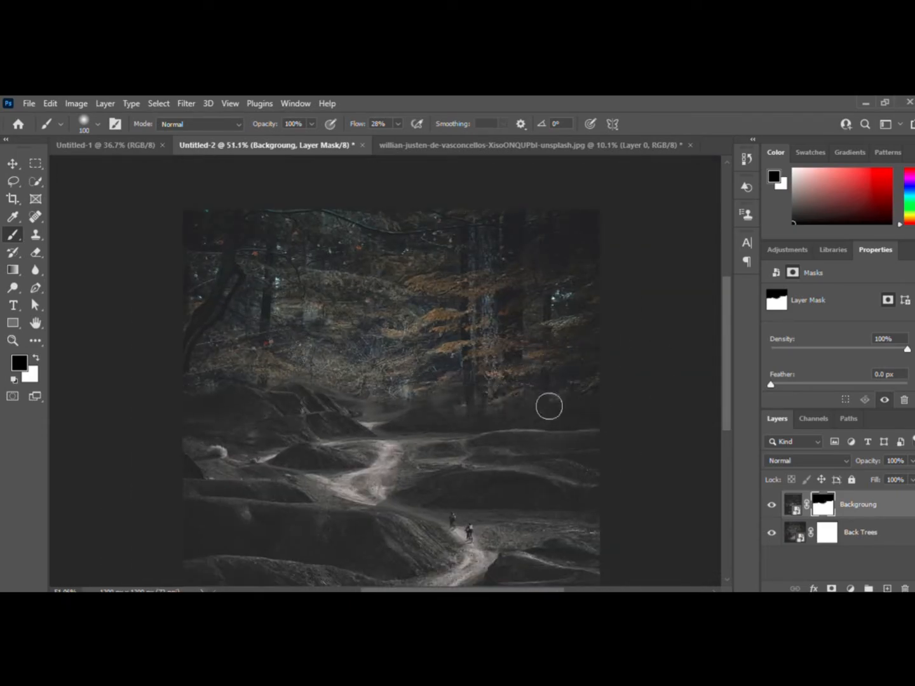
left_click_drag(549, 406, 494, 406)
mouse_move(419, 434)
left_mouse_down()
mouse_move(382, 423)
mouse_move(305, 448)
mouse_move(183, 418)
mouse_move(243, 460)
mouse_move(205, 401)
mouse_move(243, 409)
mouse_move(205, 443)
mouse_move(321, 438)
mouse_move(395, 402)
mouse_move(354, 414)
left_mouse_up()
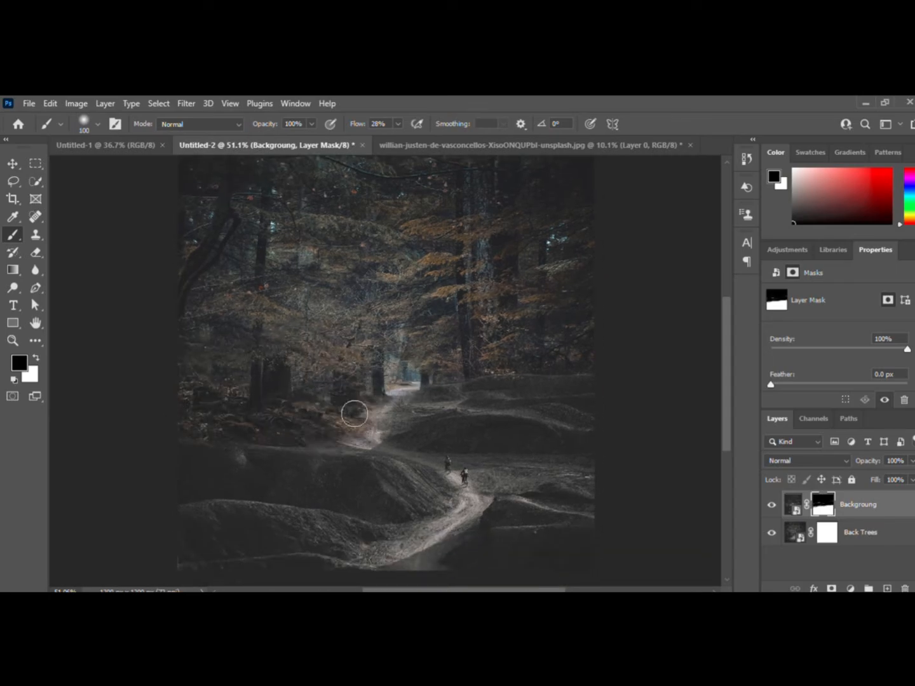
scroll(279, 472, "up", 5)
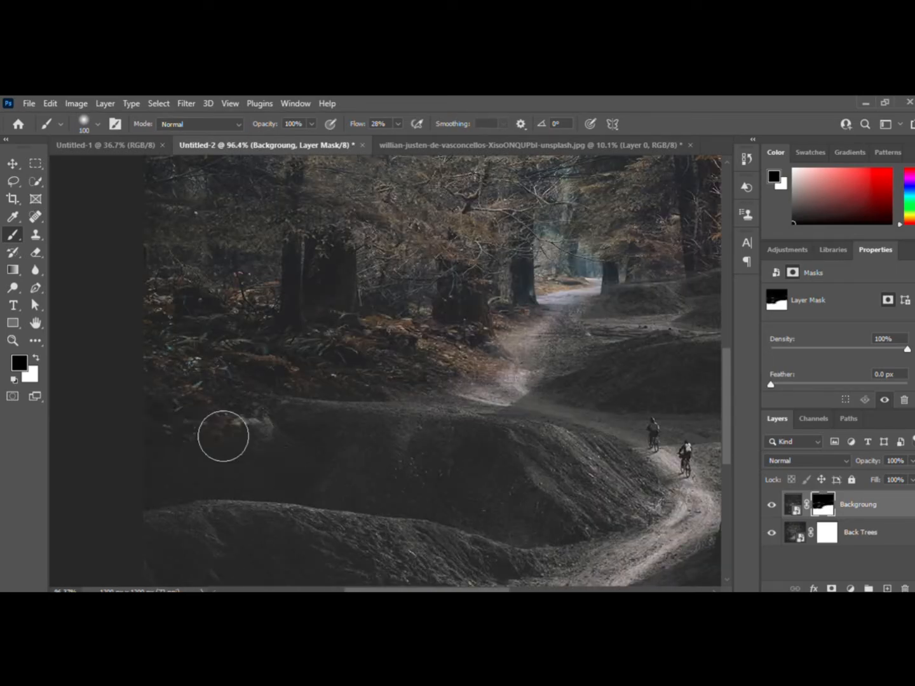
scroll(369, 384, "down", 3)
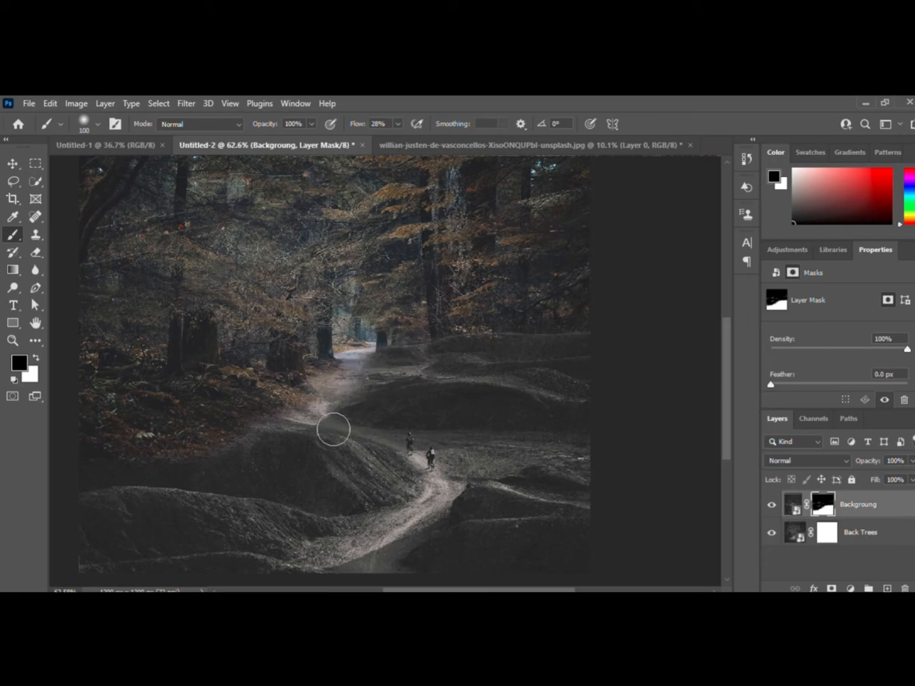
scroll(333, 429, "up", 3)
scroll(331, 445, "up", 2)
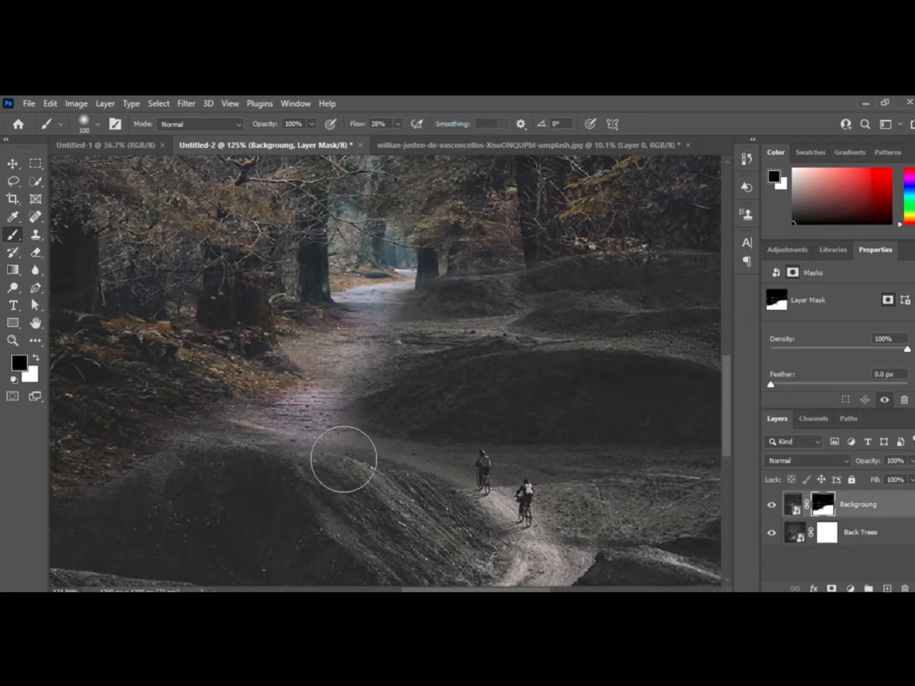
mouse_move(347, 406)
left_mouse_down()
mouse_move(377, 369)
mouse_move(306, 405)
mouse_move(313, 426)
mouse_move(319, 371)
mouse_move(389, 340)
left_mouse_up()
key("ctrl+z")
key("ctrl+z")
key("ctrl+z")
key("ctrl+z")
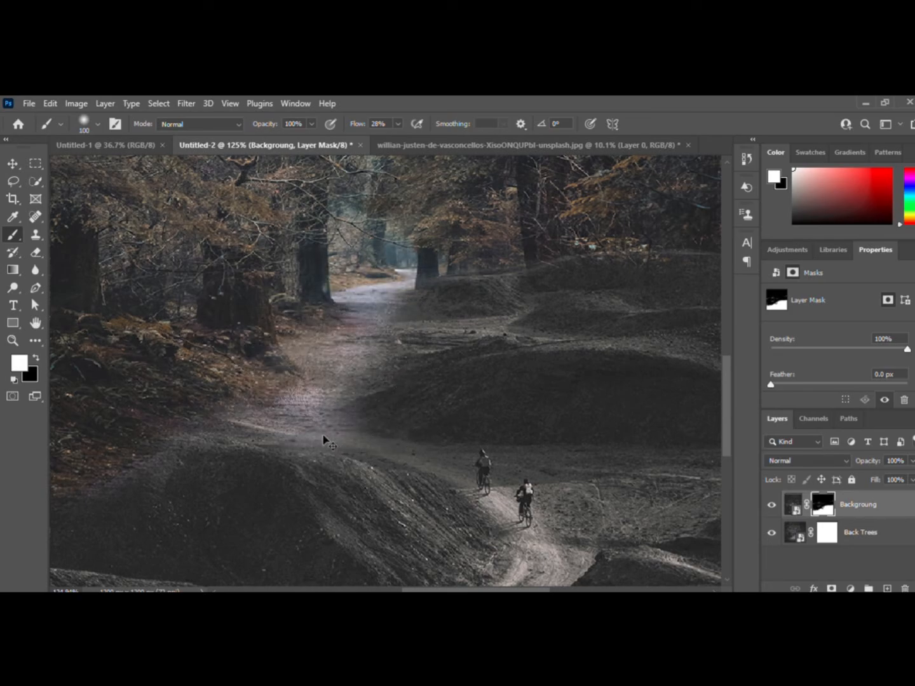
Step: On the hills layer's mask, restore the left mound with white and reveal the forest path's bend with black
scroll(331, 460, "up", 5)
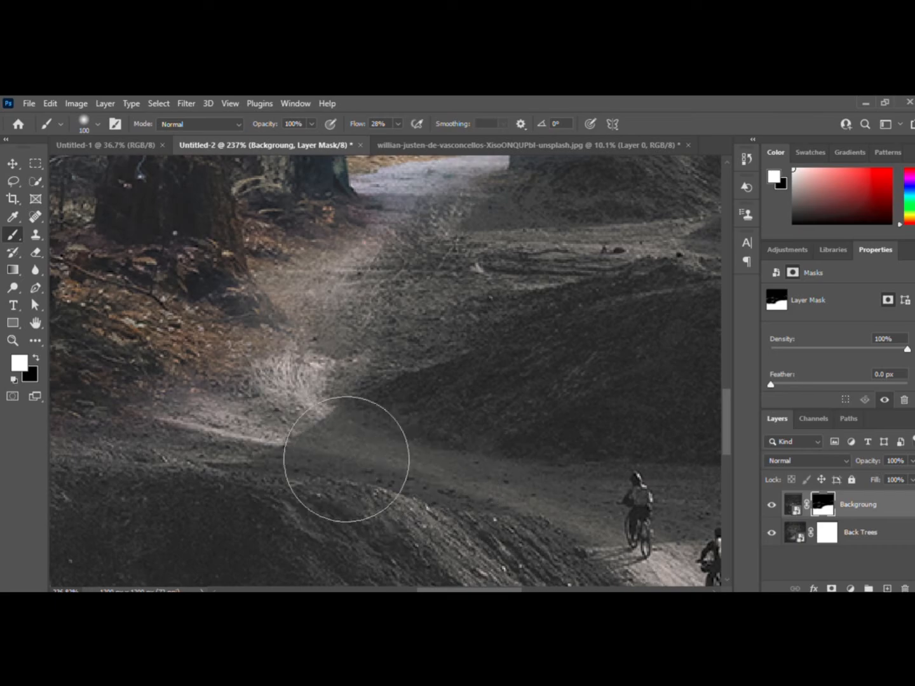
scroll(346, 459, "down", 8)
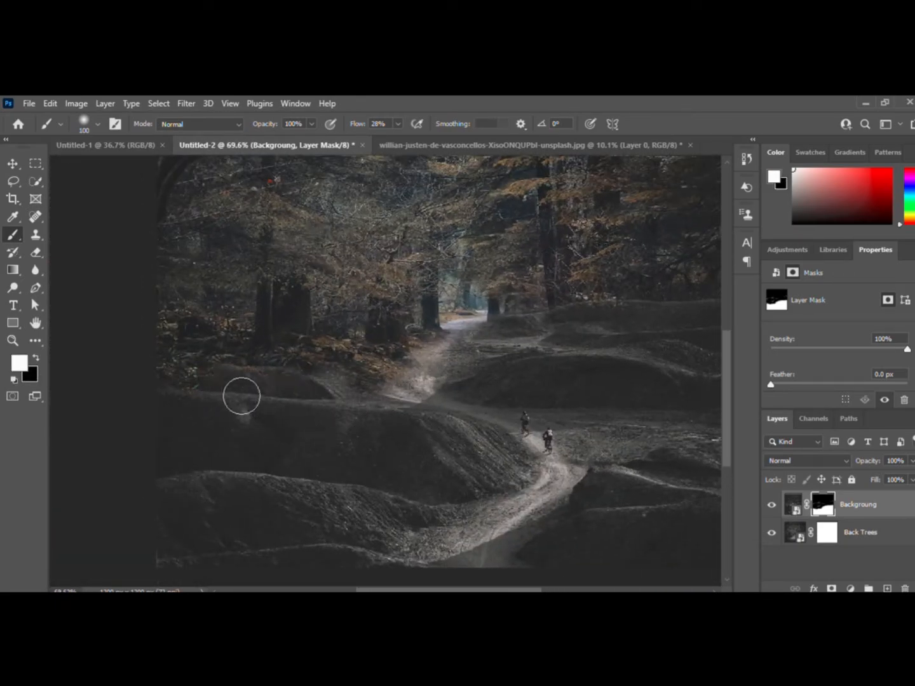
scroll(314, 408, "up", 3)
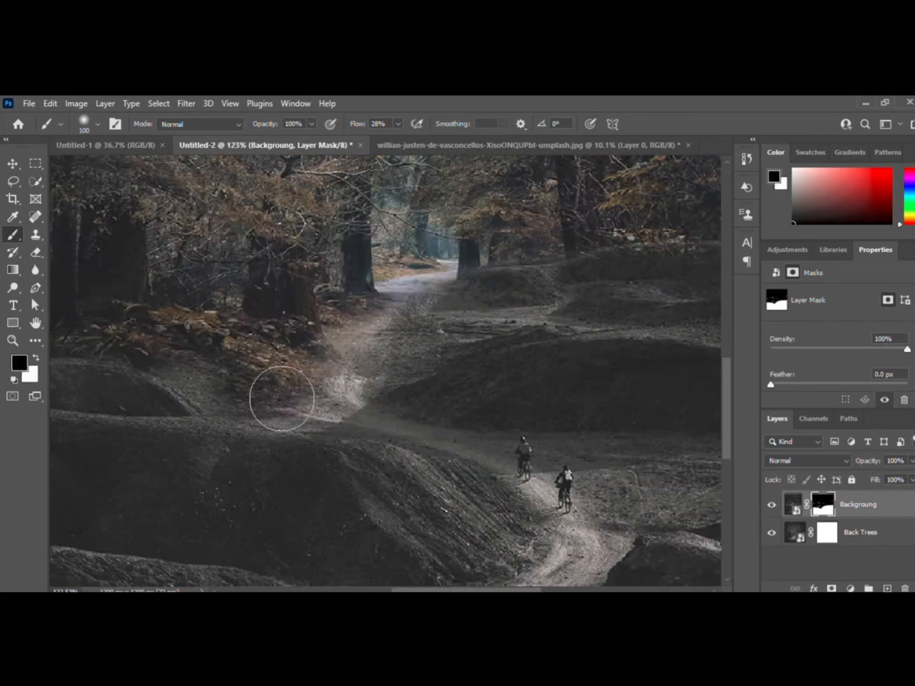
left_click_drag(366, 381, 425, 311)
left_click_drag(252, 401, 291, 392)
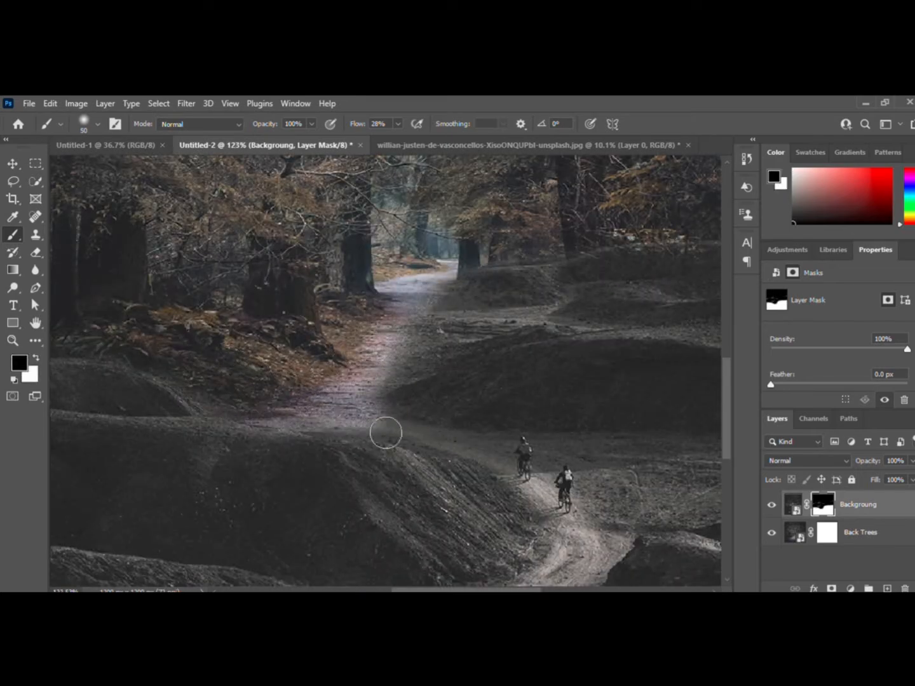
scroll(417, 440, "down", 4)
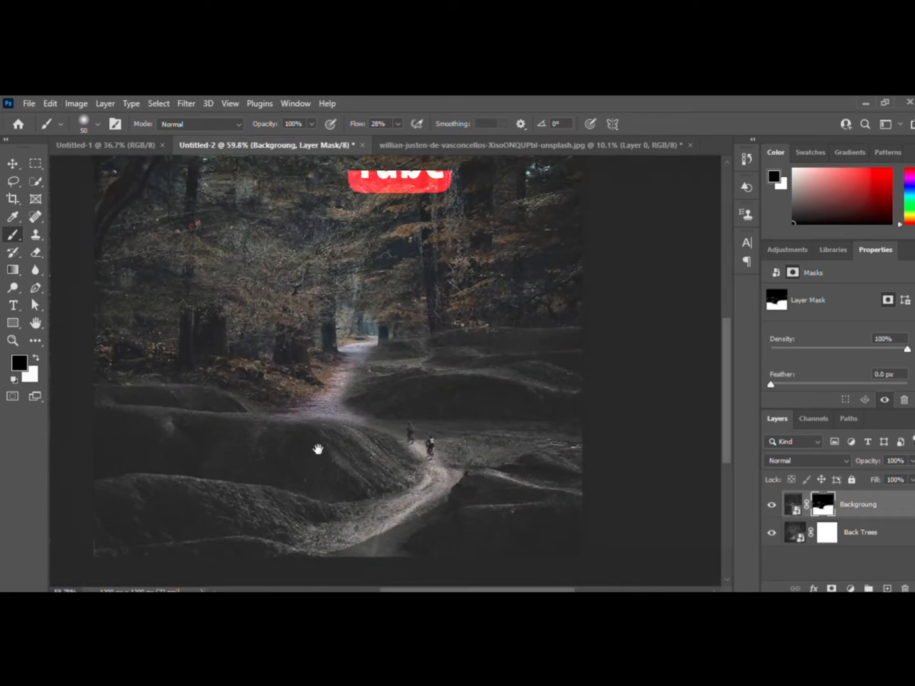
Step: Paint white on the hills layer's mask with a 50 px brush to restore the mound and slope below the left trees
scroll(283, 423, "up", 4)
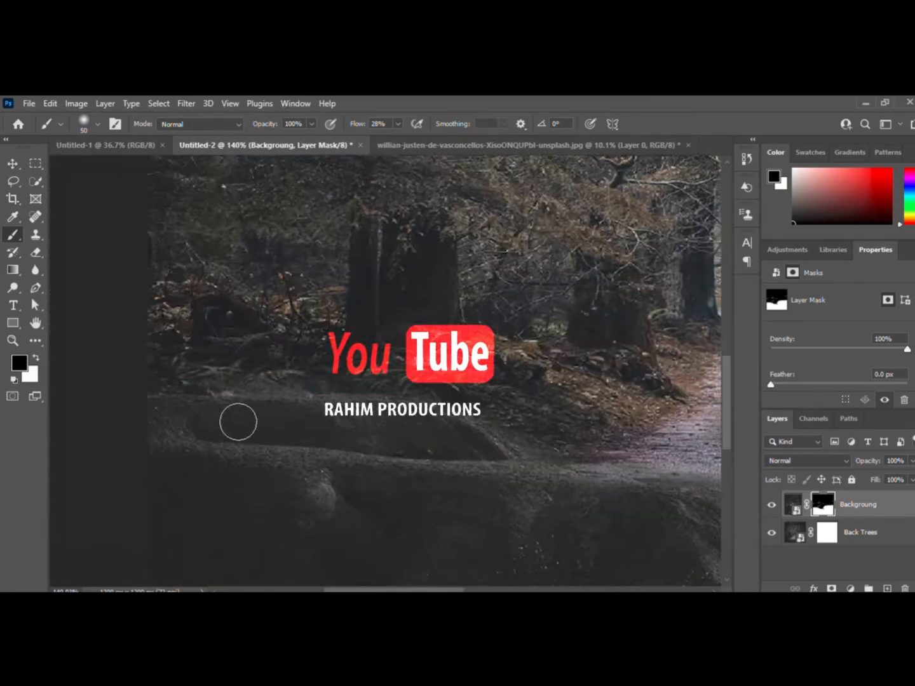
key("x")
key("x")
key("x")
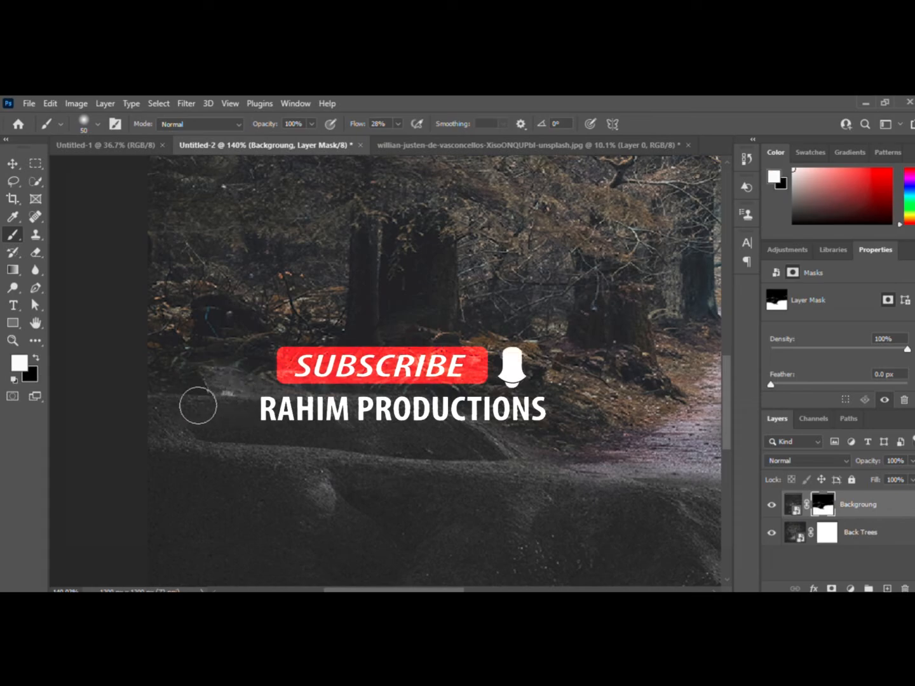
left_click_drag(204, 401, 356, 393)
mouse_move(410, 411)
left_mouse_down()
mouse_move(312, 404)
mouse_move(394, 409)
left_mouse_up()
left_click_drag(422, 431, 343, 423)
left_click_drag(356, 407, 428, 416)
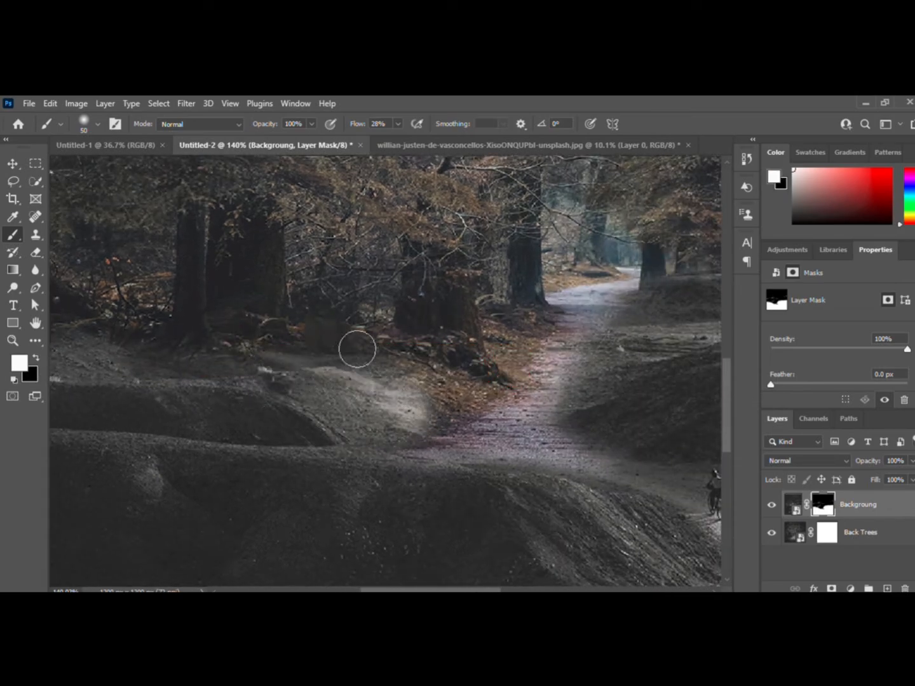
Step: Restore the pale dirt bank up to the tree beside the path and the far right ridge on the hills layer's mask
left_click_drag(357, 349, 291, 396)
left_click_drag(424, 408, 361, 412)
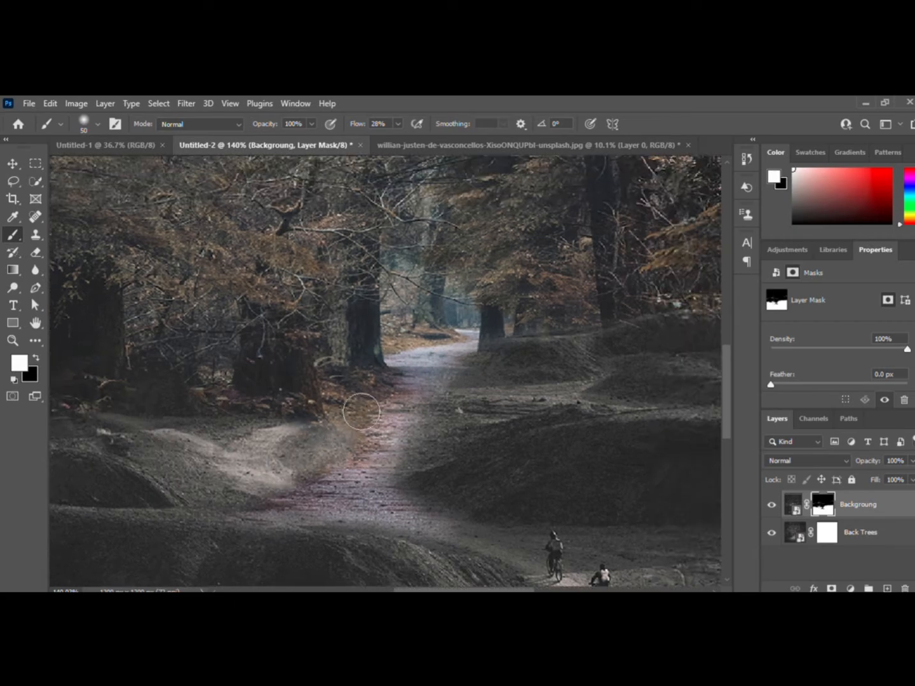
left_click_drag(451, 462, 389, 457)
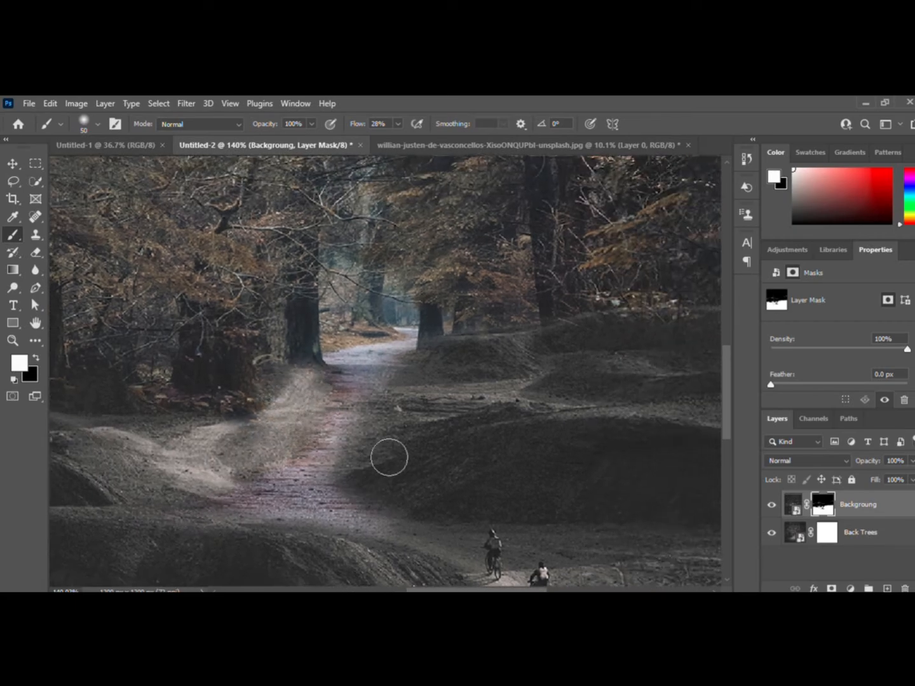
left_click_drag(493, 403, 382, 455)
left_click_drag(572, 369, 398, 438)
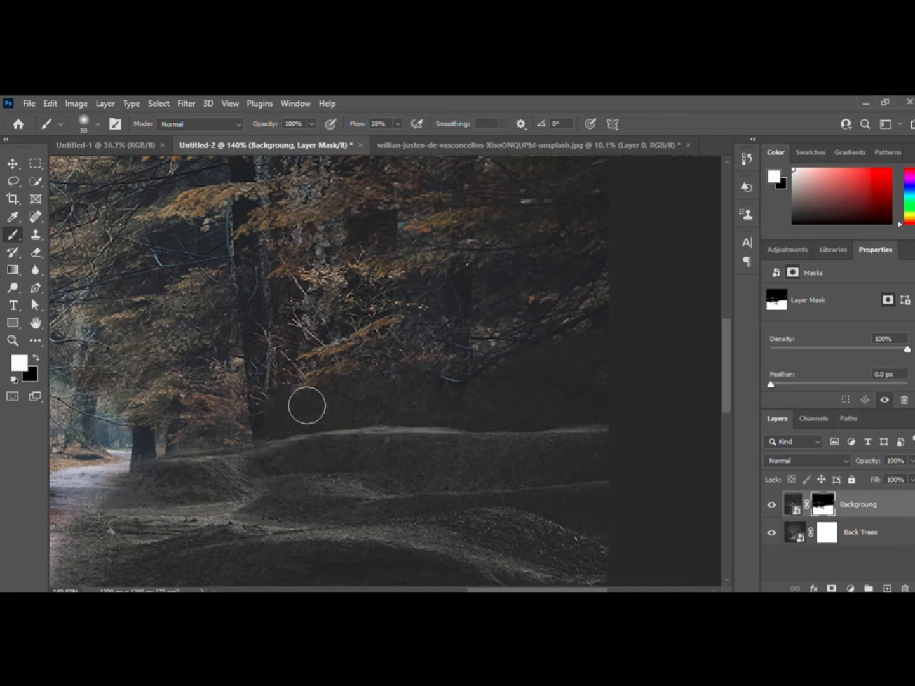
Step: Refine the hills layer's mask with a 10 px brush around the tree trunk and leafy ground beside the distant path
scroll(307, 405, "up", 6)
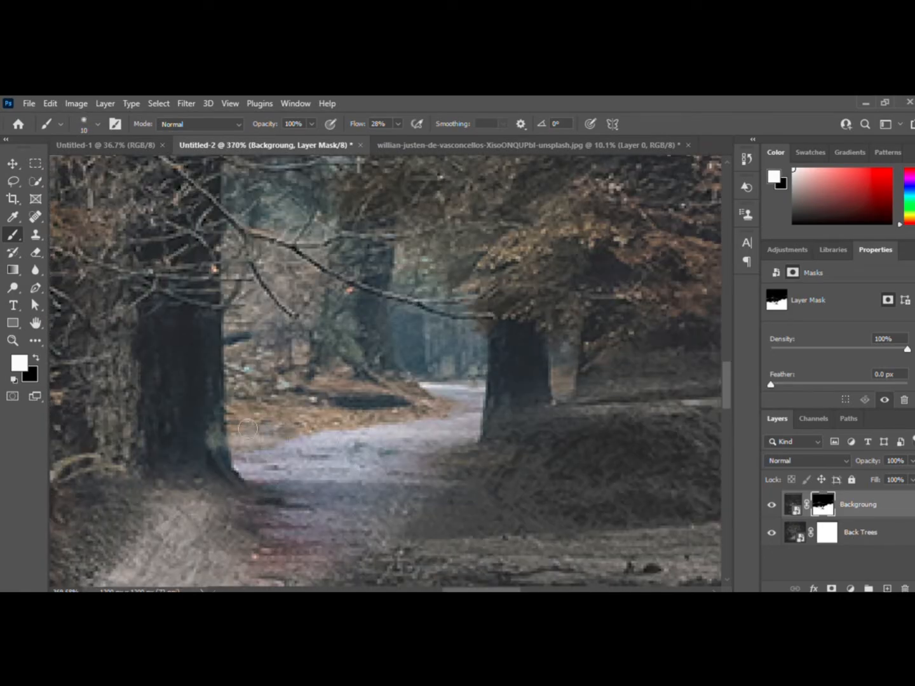
mouse_move(248, 429)
left_mouse_down()
mouse_move(245, 355)
mouse_move(283, 393)
mouse_move(255, 360)
left_mouse_up()
mouse_move(314, 417)
left_mouse_down()
mouse_move(402, 382)
mouse_move(311, 431)
left_mouse_up()
scroll(198, 471, "up", 3)
scroll(222, 408, "down", 10)
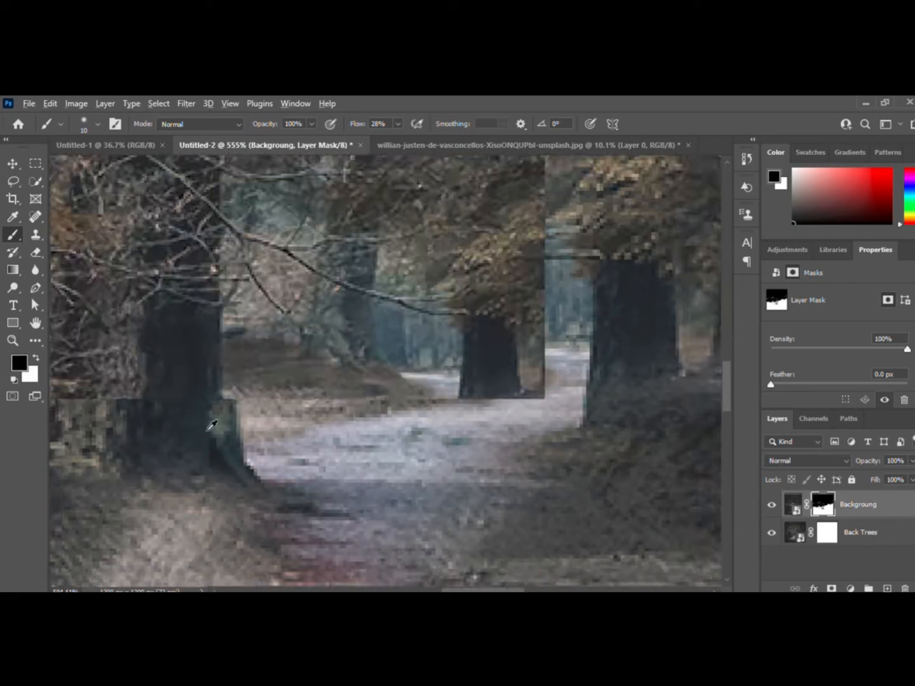
scroll(288, 439, "up", 3)
scroll(315, 430, "down", 3)
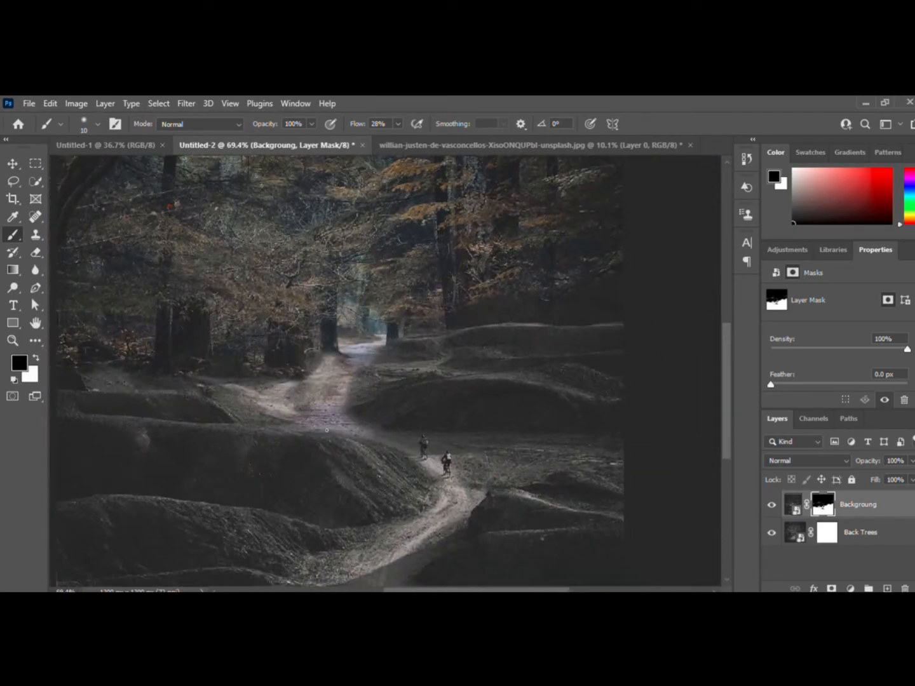
Step: Enlarge the brush to 35 px and clean up the right ridge's edge on the hills layer's mask, revealing the trees above it
scroll(327, 431, "down", 2)
key("x")
key("bracketright")
key("bracketright")
key("bracketright")
key("bracketright")
key("bracketright")
left_click_drag(378, 499, 398, 467)
scroll(541, 394, "up", 2)
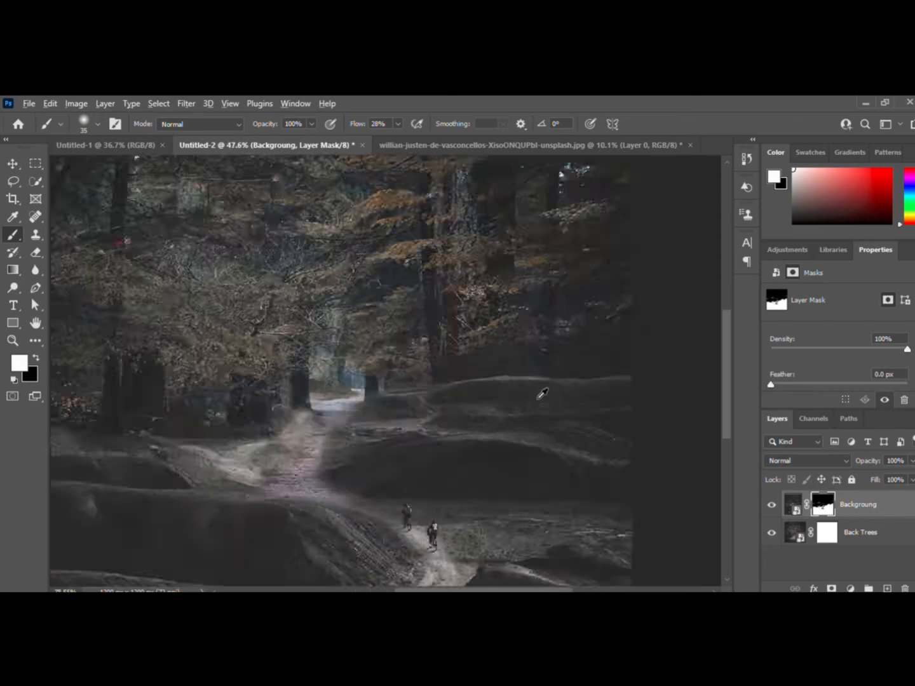
scroll(541, 394, "up", 4)
mouse_move(300, 393)
left_mouse_down()
mouse_move(446, 317)
mouse_move(438, 372)
mouse_move(342, 394)
mouse_move(580, 366)
left_mouse_up()
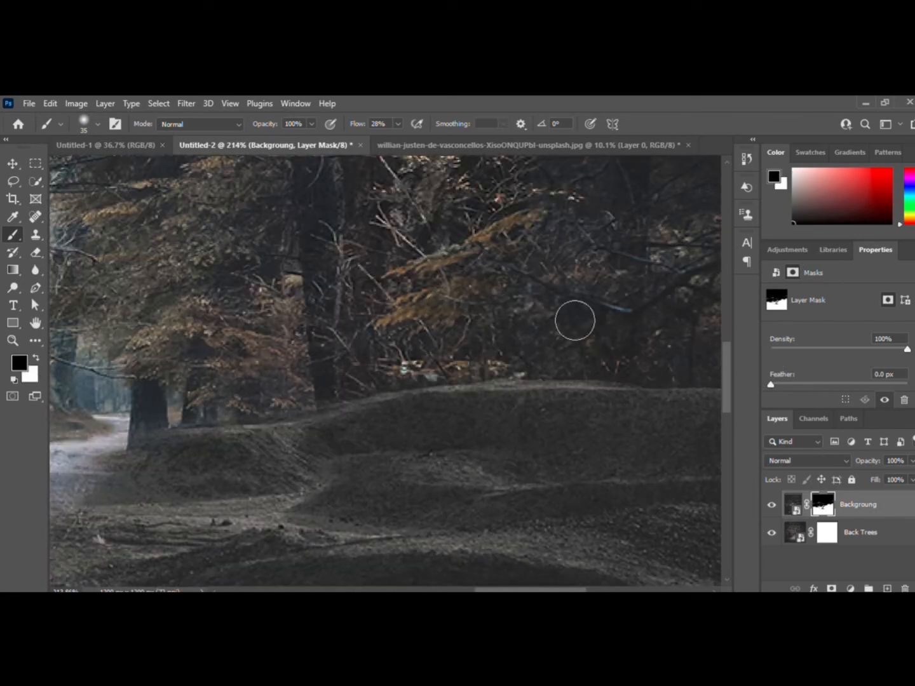
scroll(516, 375, "down", 1)
scroll(349, 390, "down", 1)
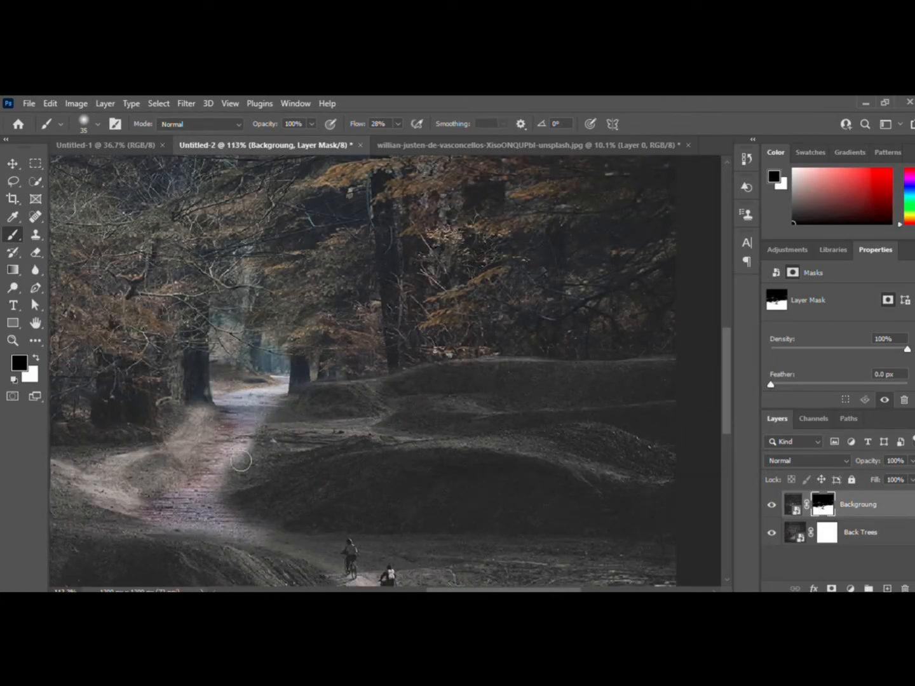
Step: Reveal more of the path's lower edge on the hills layer's mask, and restore the cyclists and nearby slope with a 50 px brush
scroll(345, 479, "up", 2)
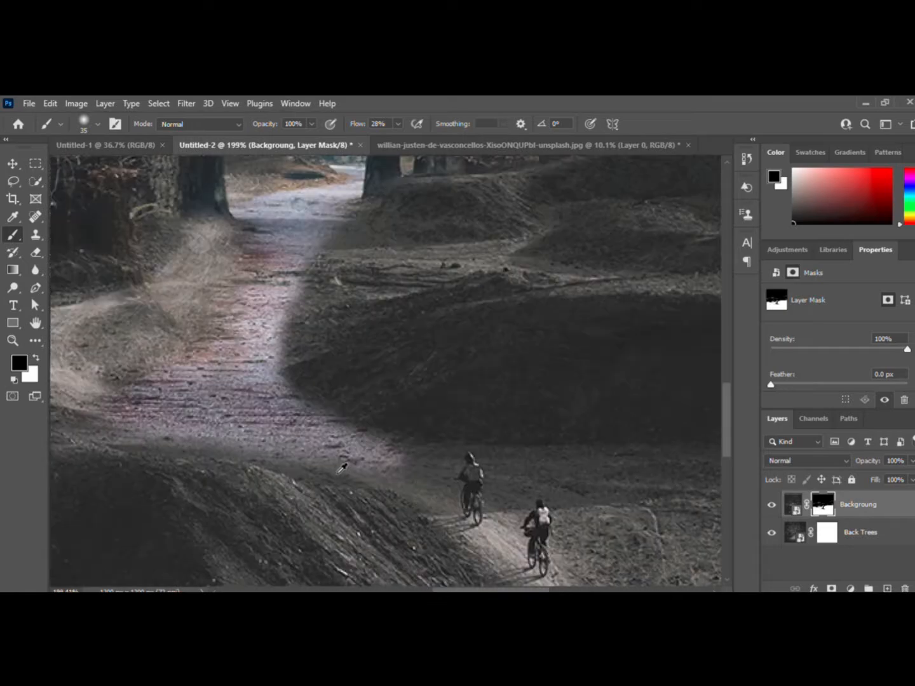
left_click_drag(299, 392, 414, 460)
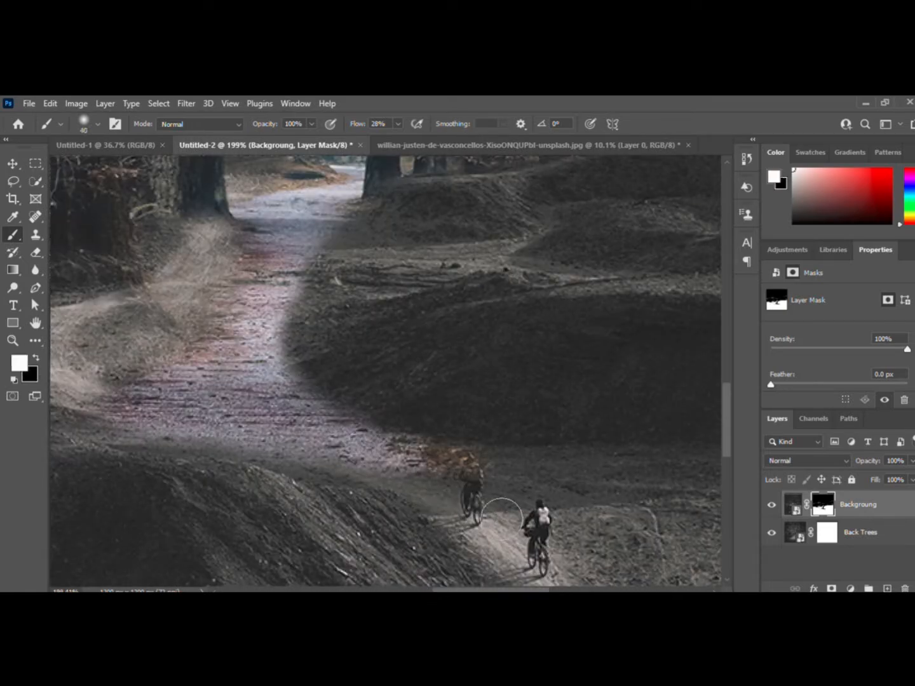
key("bracketright")
left_click_drag(483, 496, 469, 503)
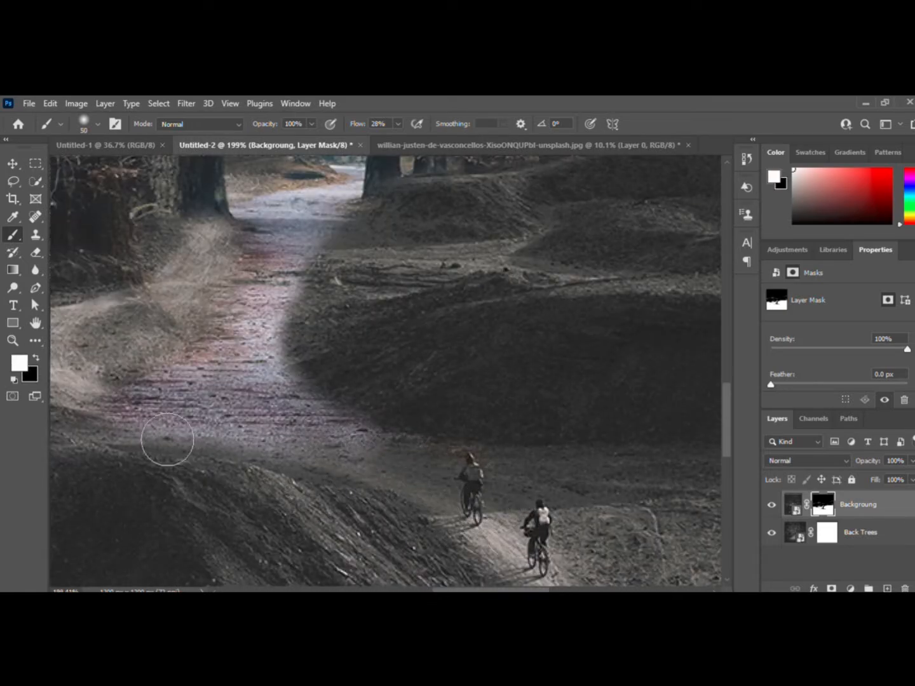
mouse_move(204, 427)
left_mouse_down()
mouse_move(337, 452)
mouse_move(206, 417)
mouse_move(301, 502)
left_mouse_up()
Step: Rasterize the hills layer and patch out the nearer cyclist's bicycle with the surrounding dirt track texture
key("space")
left_click_drag(363, 458, 356, 353)
key("space")
left_click_drag(357, 355, 388, 410)
left_click_drag(397, 470, 365, 445)
key("space")
left_click_drag(369, 473, 381, 538)
mouse_move(403, 421)
left_mouse_down()
mouse_move(455, 397)
mouse_move(452, 410)
mouse_move(391, 399)
mouse_move(420, 399)
mouse_move(486, 375)
mouse_move(432, 426)
mouse_move(413, 426)
mouse_move(415, 558)
left_mouse_up()
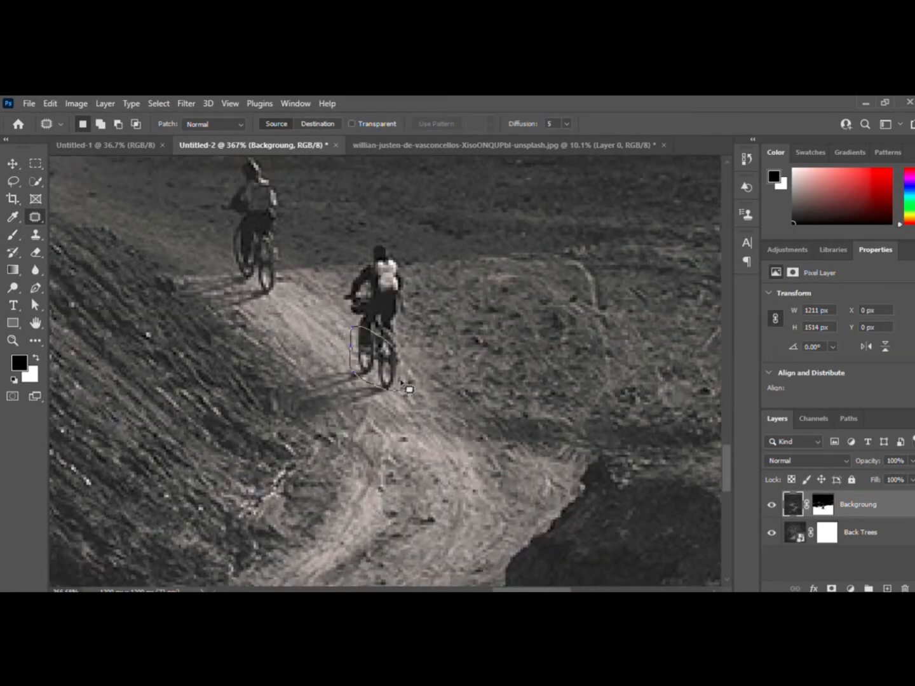
left_click_drag(381, 359, 419, 440)
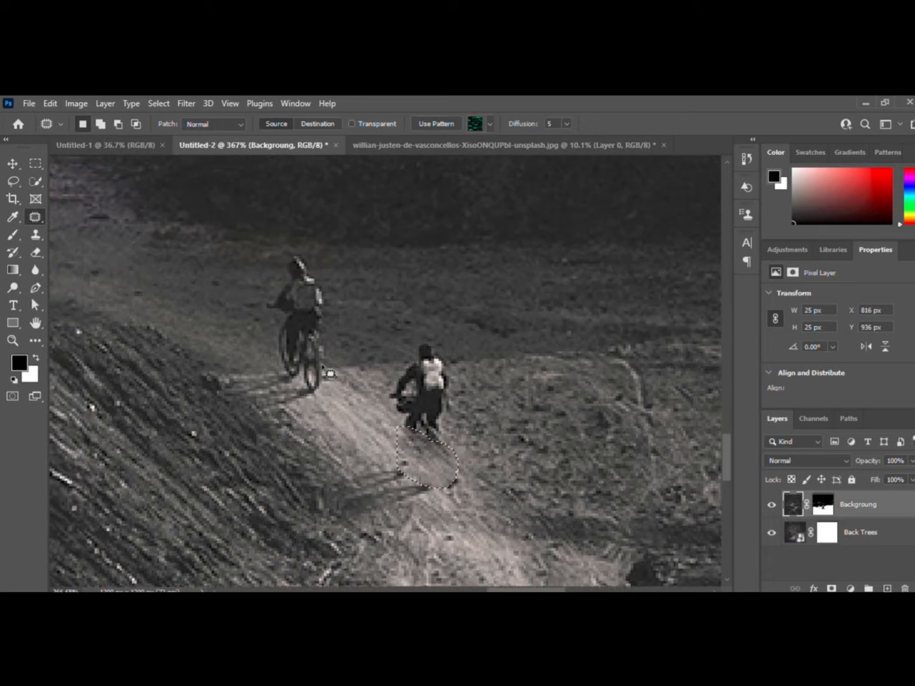
Step: Patch out the farther cyclist and the rest of the nearer cyclist using the surrounding ground
mouse_move(302, 374)
left_mouse_down()
mouse_move(340, 391)
mouse_move(284, 344)
left_mouse_up()
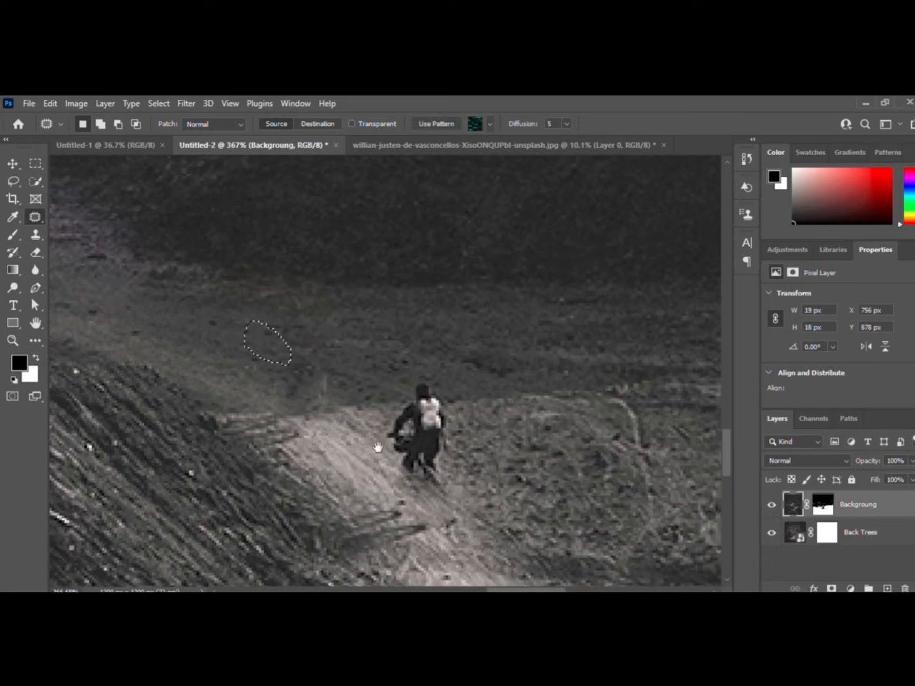
scroll(379, 449, "up", 2)
left_click_drag(416, 368, 391, 349)
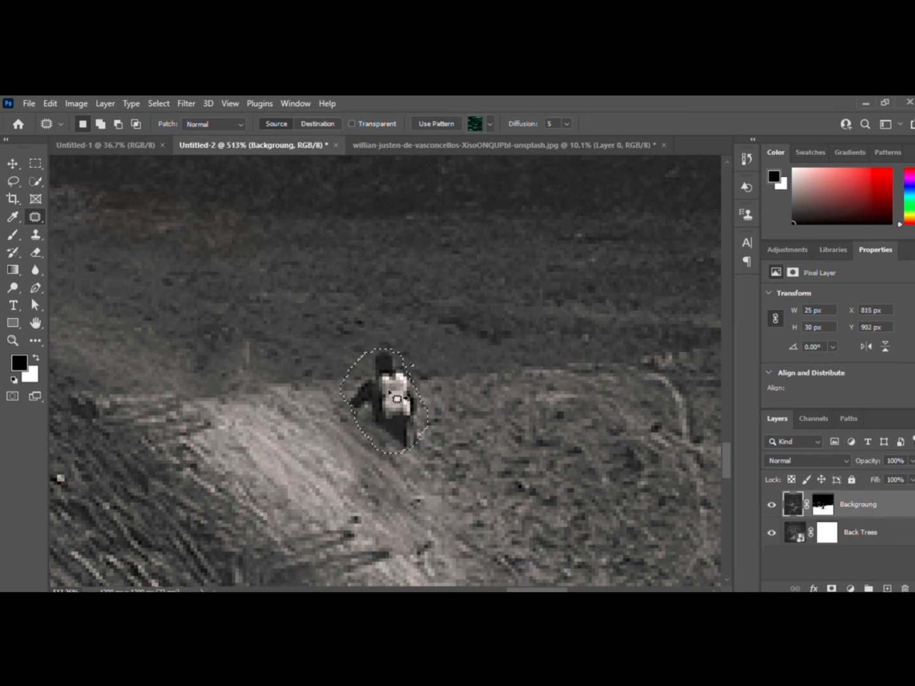
scroll(431, 470, "down", 4)
scroll(400, 414, "up", 2)
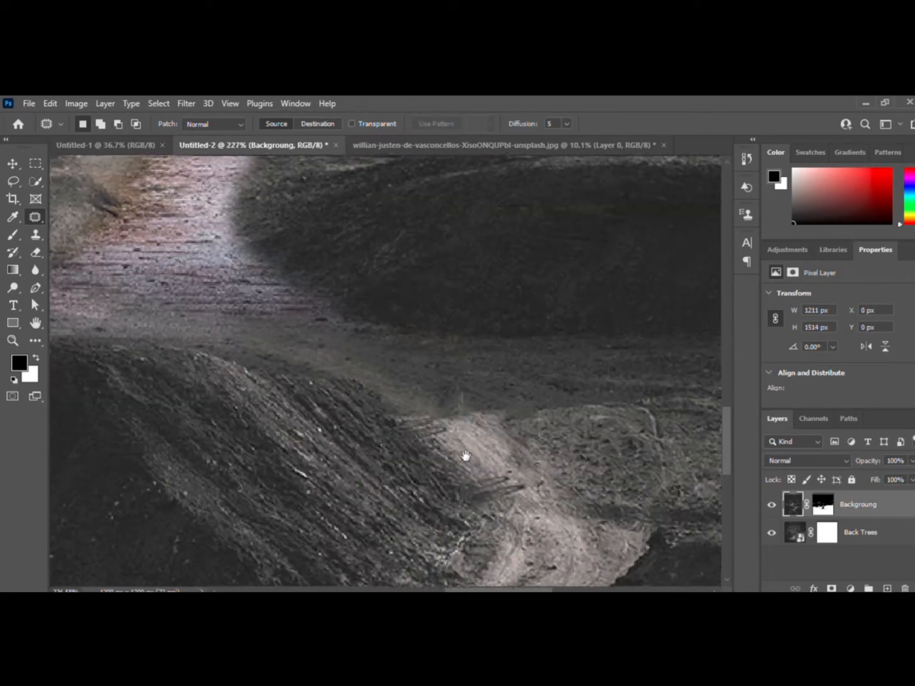
Step: Paint white on the hills layer's mask at 15% flow to soften the path's lower end into the dirt ground
key("b")
key("x")
key("ctrl+\\")
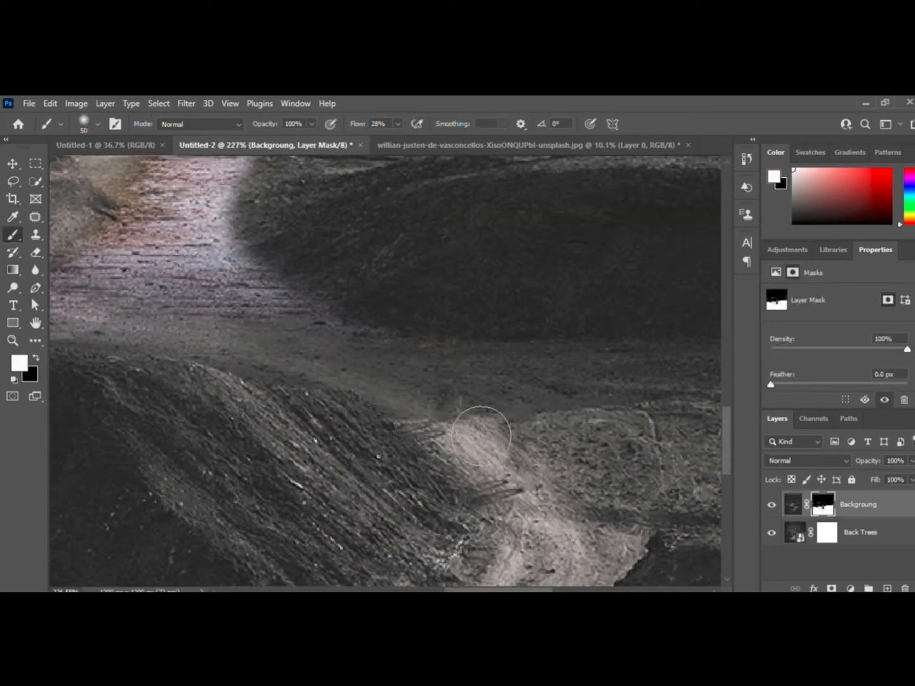
scroll(267, 344, "down", 4)
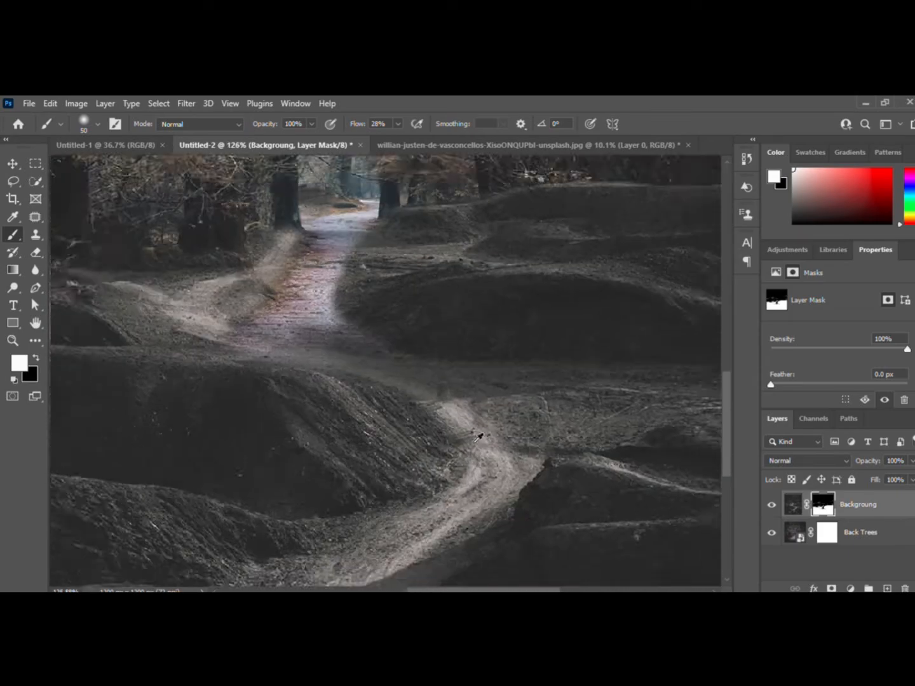
scroll(402, 439, "up", 2)
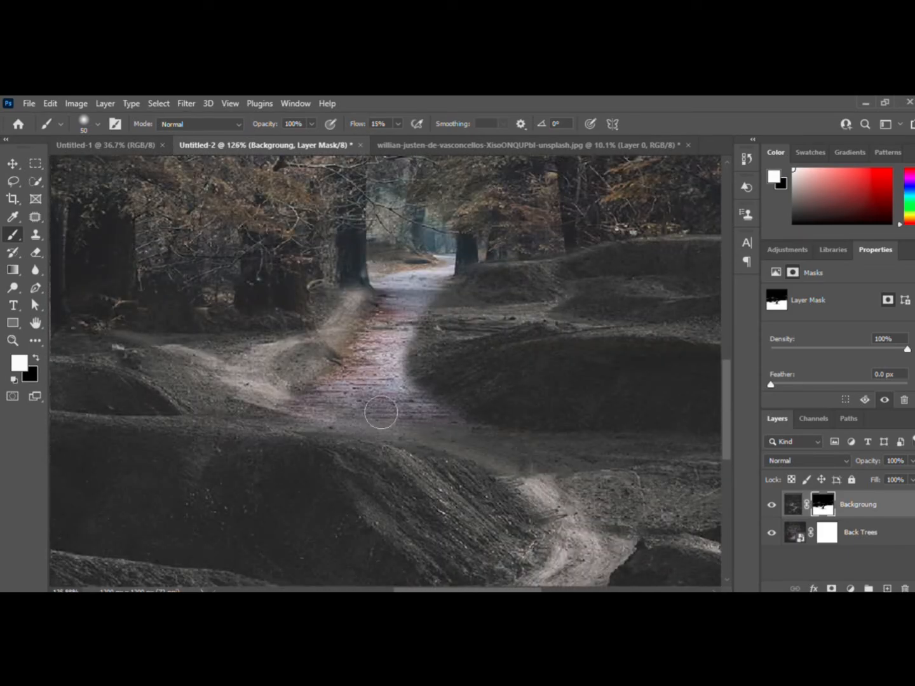
scroll(419, 435, "down", 2)
scroll(389, 396, "up", 2)
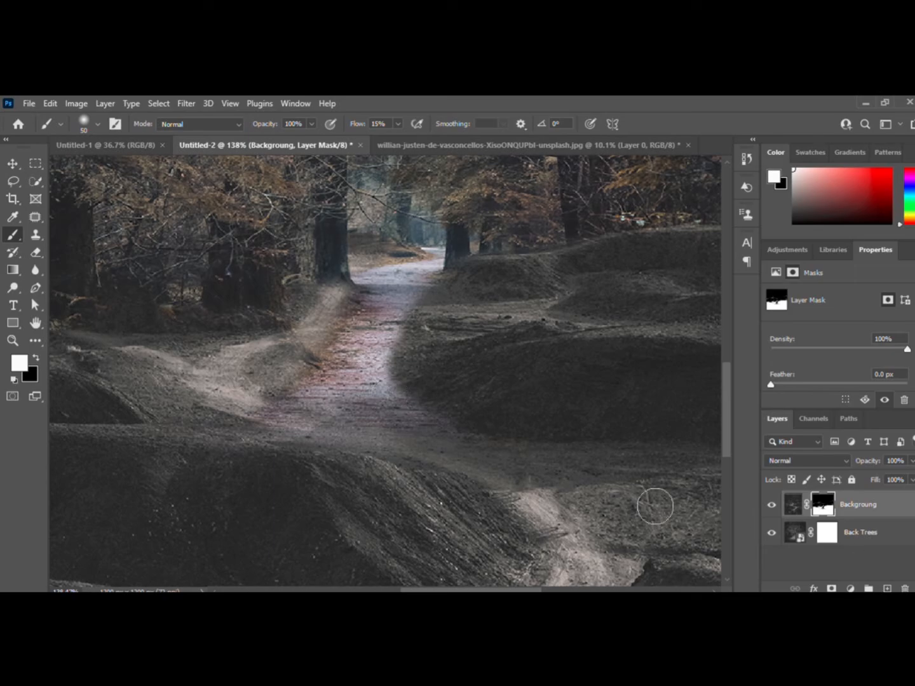
scroll(419, 445, "down", 4)
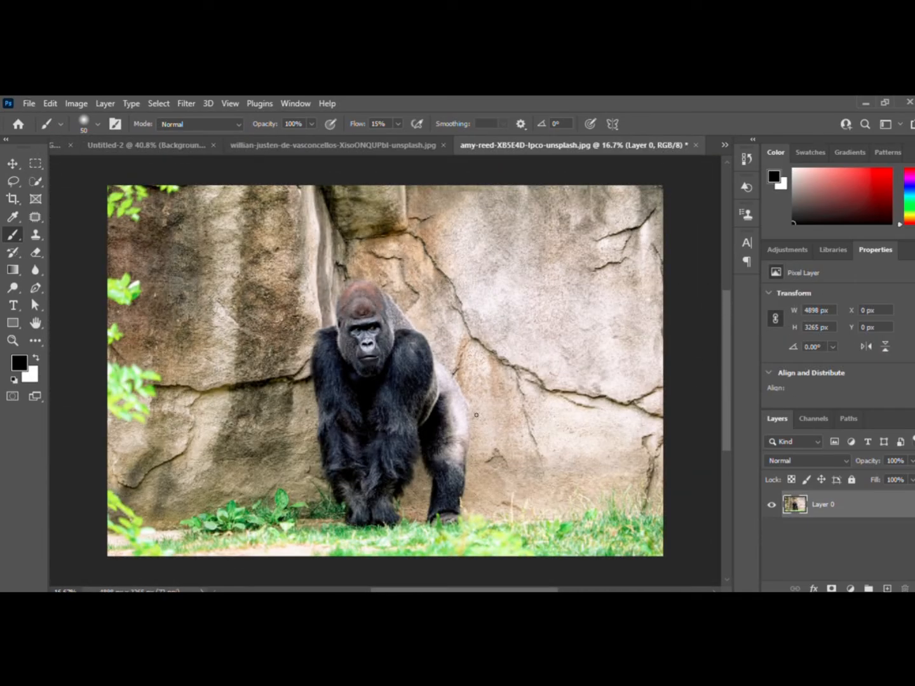
Step: Start Select and Mask on the gorilla photo with a red overlay at 37% opacity and a 0 px edge radius
scroll(375, 318, "up", 2)
scroll(381, 311, "down", 1)
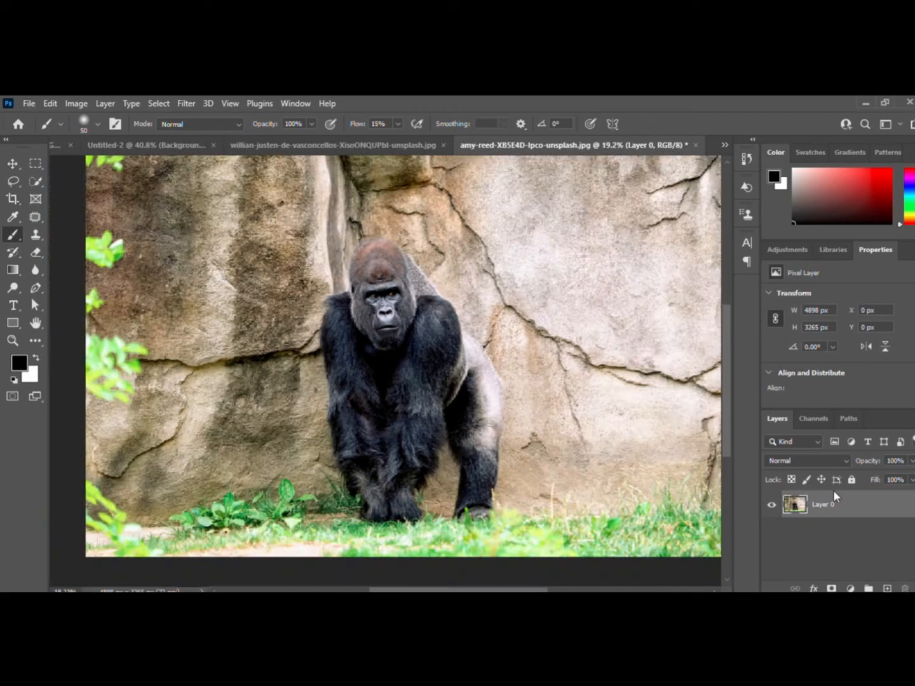
left_click(35, 183)
left_click(452, 122)
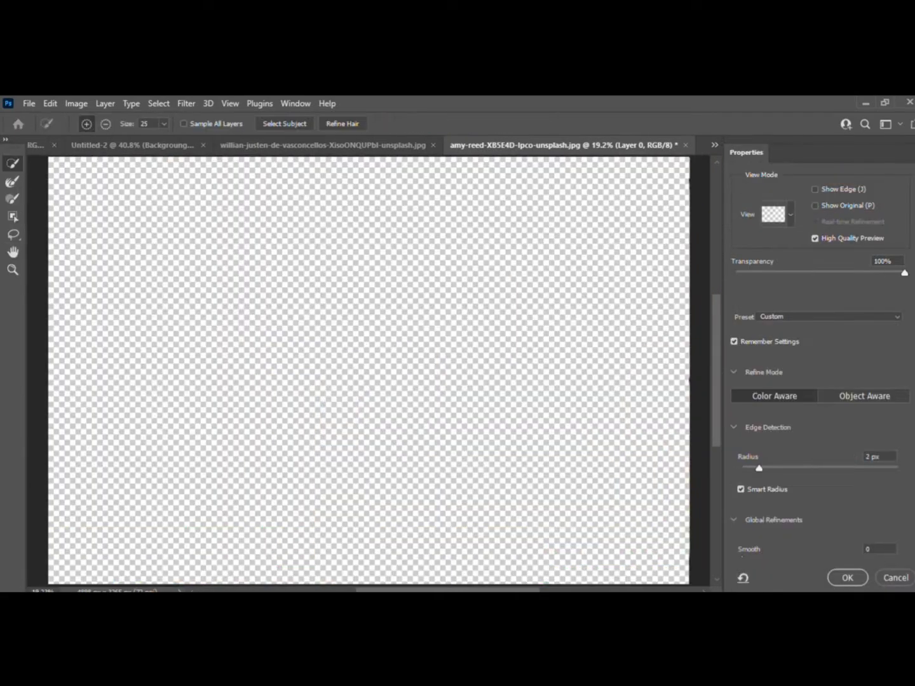
scroll(829, 492, "down", 4)
scroll(824, 460, "up", 4)
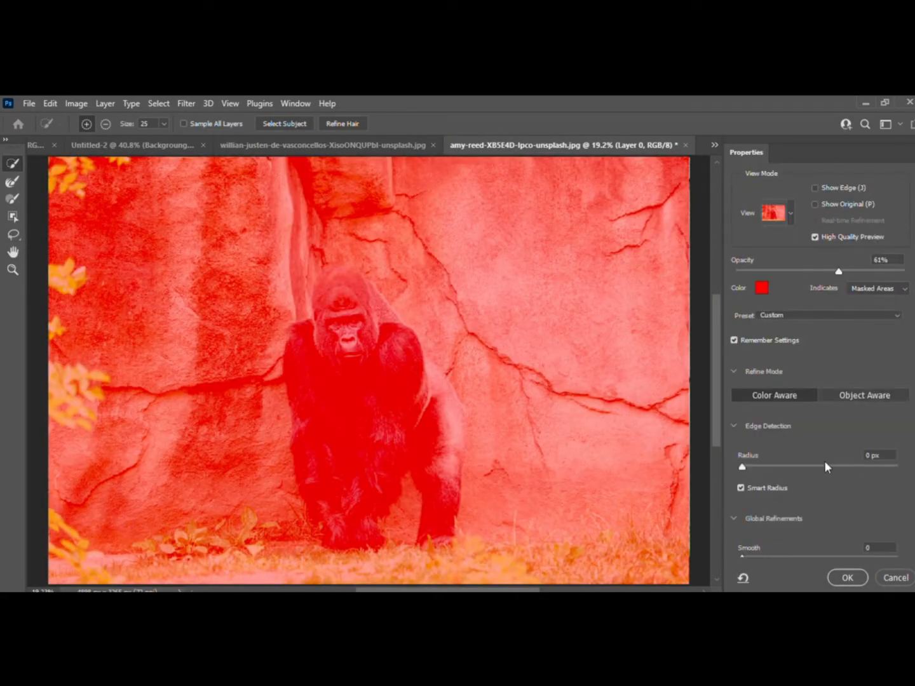
left_click_drag(838, 273, 798, 272)
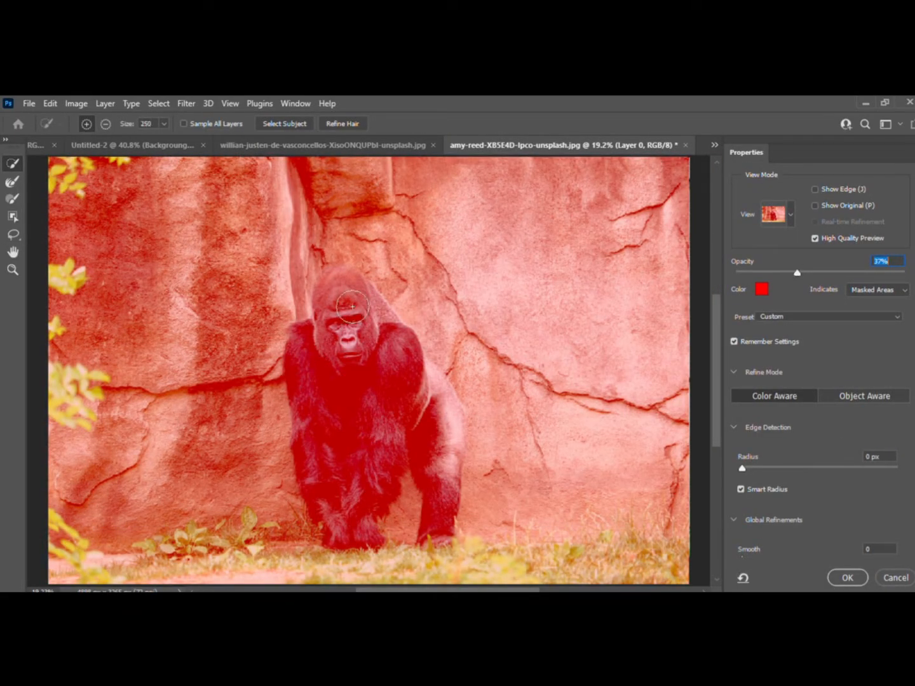
Step: Select the gorilla's head, body and legs with the Quick Selection tool at a 250 px brush size
mouse_move(353, 307)
left_mouse_down()
mouse_move(359, 449)
mouse_move(401, 397)
mouse_move(385, 481)
mouse_move(323, 483)
left_mouse_up()
scroll(421, 444, "up", 3)
mouse_move(422, 447)
left_mouse_down()
mouse_move(421, 512)
mouse_move(438, 458)
left_mouse_up()
left_click_drag(338, 240, 444, 489)
scroll(443, 488, "up", 3)
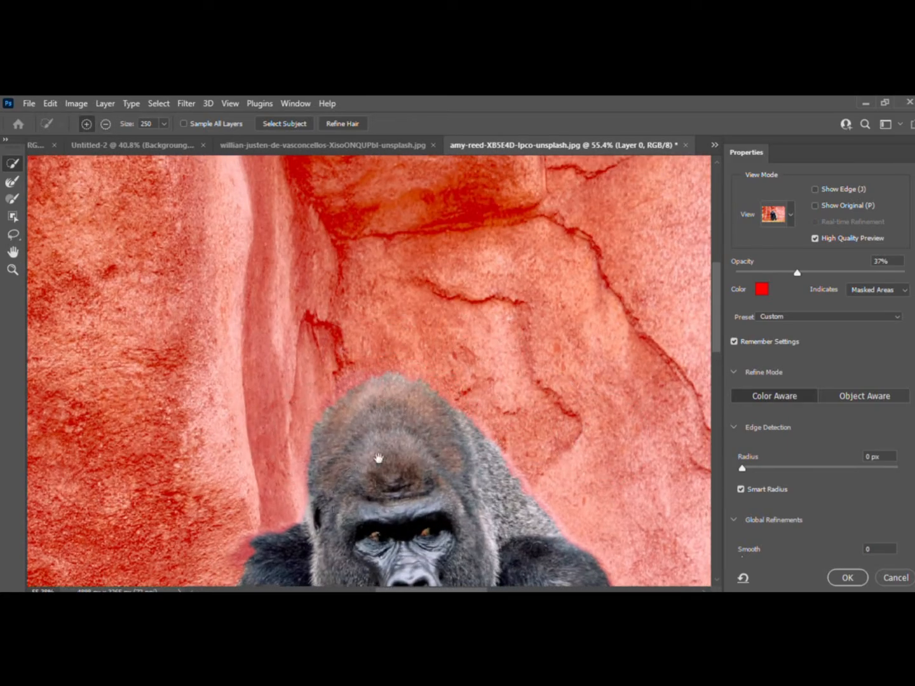
Step: Clean up the selection along the gorilla's head, shoulders, arm and back, excluding the stray rock crack beside the arm
scroll(326, 460, "up", 2)
scroll(325, 458, "down", 3)
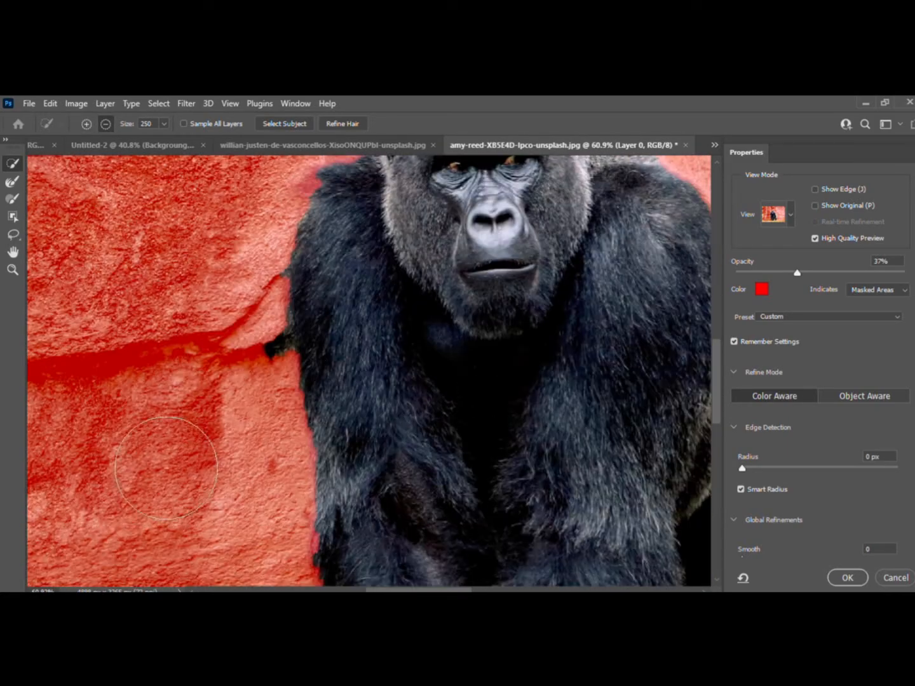
scroll(379, 429, "up", 2)
scroll(353, 407, "down", 2)
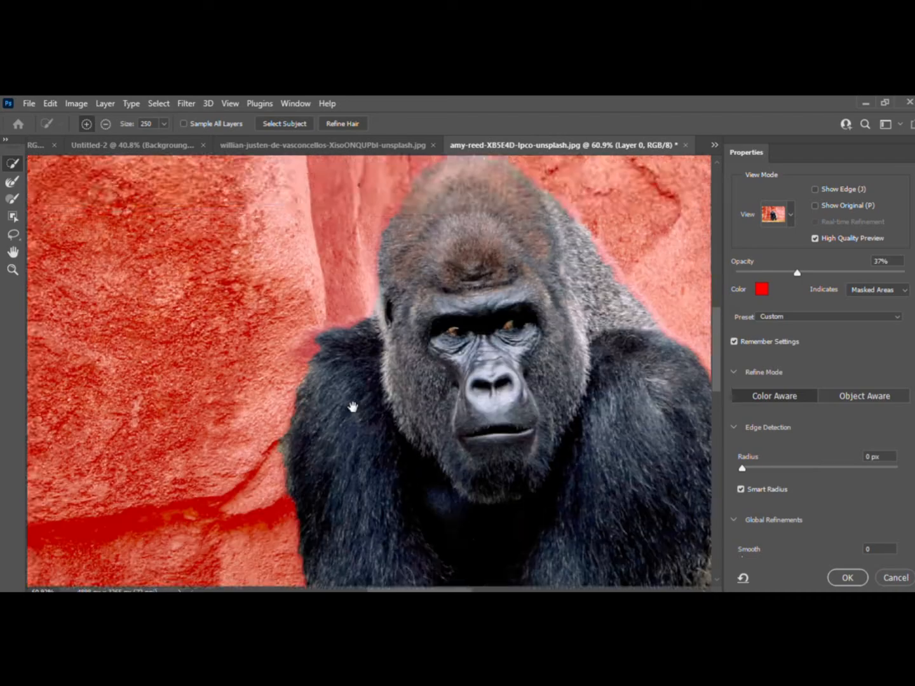
scroll(525, 521, "up", 3)
scroll(460, 529, "down", 2)
left_click_drag(460, 529, 420, 484)
left_click_drag(580, 436, 399, 505)
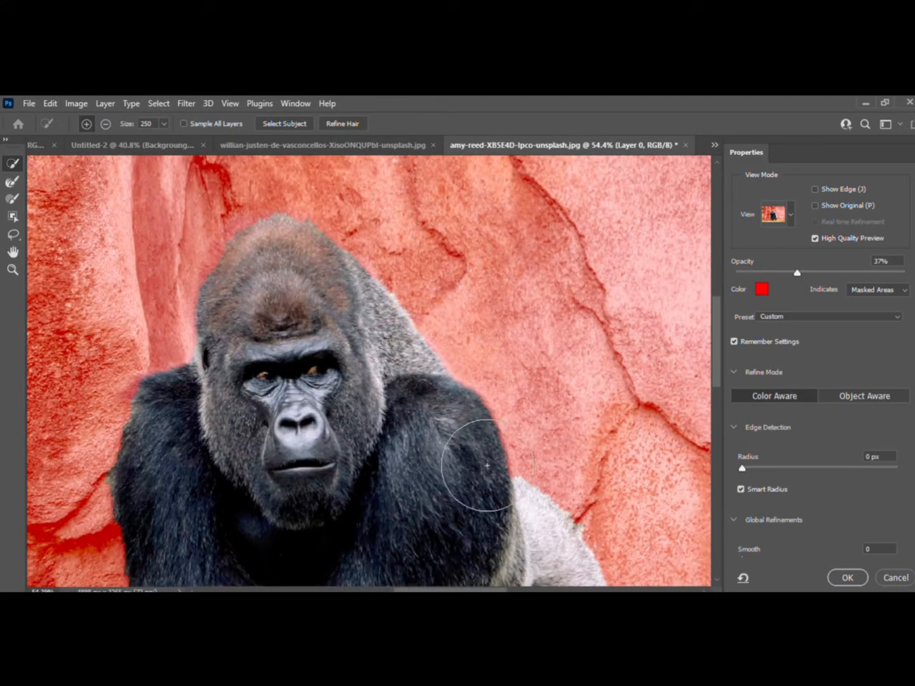
left_click_drag(469, 511, 499, 568)
scroll(499, 563, "up", 3)
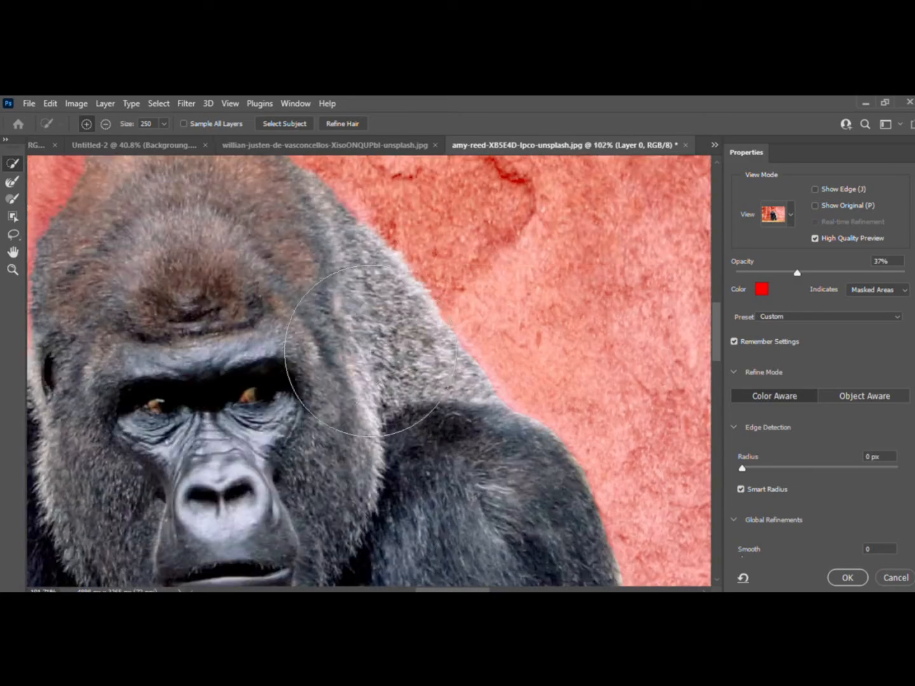
scroll(321, 449, "down", 4)
left_click_drag(356, 565, 345, 302)
Step: Subtract the plants beside the front foot and the wall between the legs from the selection, reducing the brush to 80 and 45 px
scroll(345, 302, "up", 2)
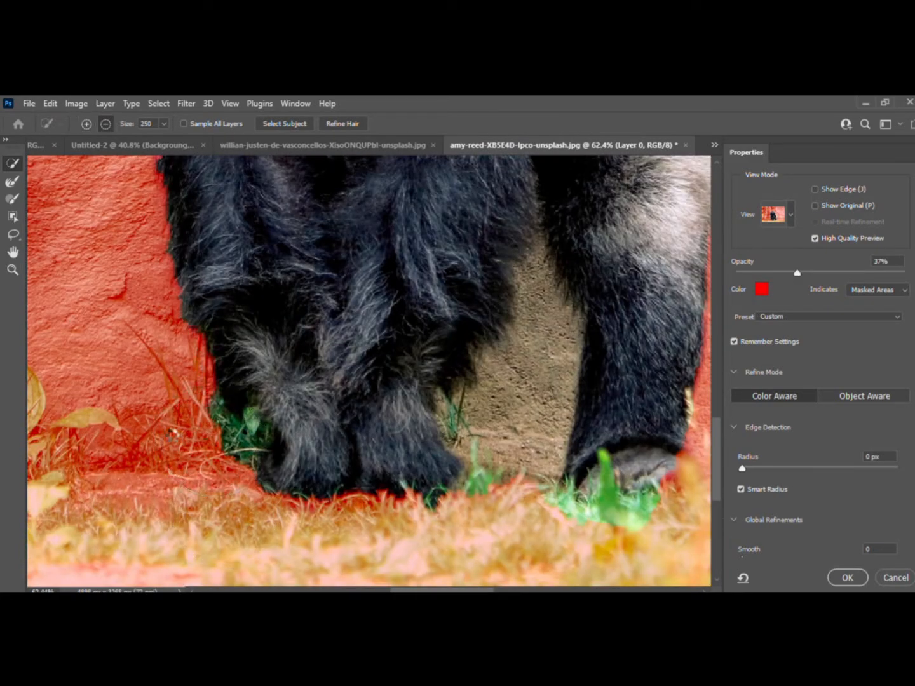
scroll(255, 443, "up", 3)
left_click_drag(268, 462, 239, 508)
mouse_move(351, 494)
left_mouse_down()
mouse_move(108, 521)
mouse_move(88, 539)
left_mouse_up()
mouse_move(359, 425)
left_mouse_down()
mouse_move(453, 472)
mouse_move(528, 432)
mouse_move(537, 500)
left_mouse_up()
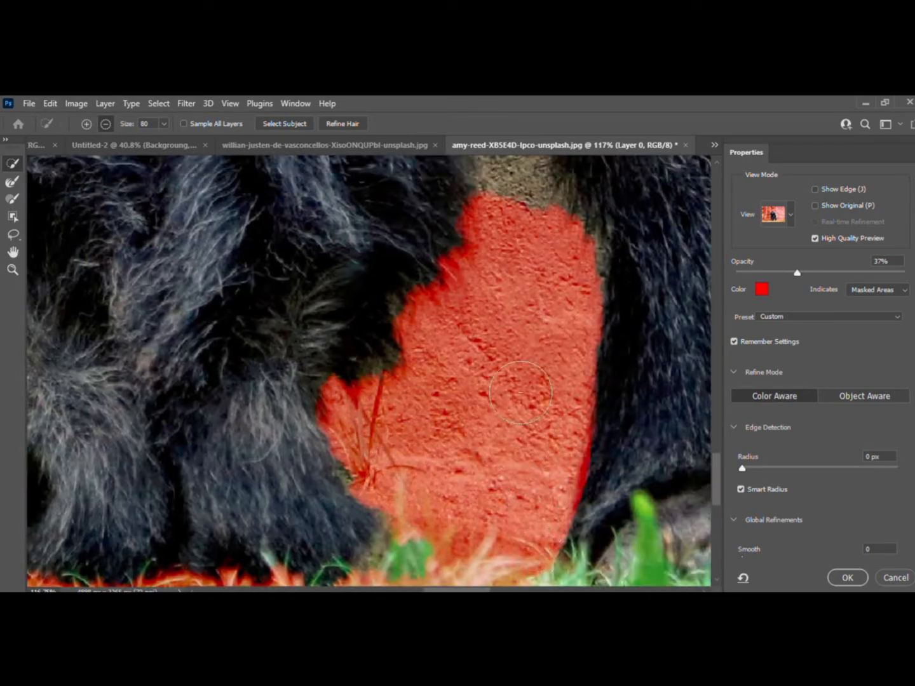
scroll(521, 391, "up", 4)
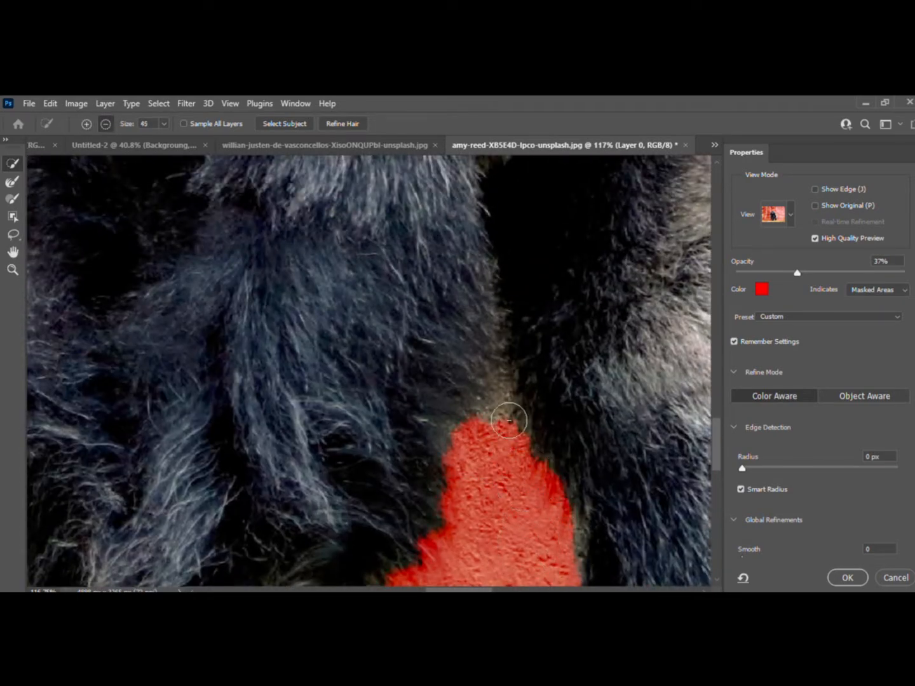
scroll(509, 421, "down", 5)
Step: Check the selection in black and white, set the edge radius to 2 px and output to a new layer with layer mask
key("k")
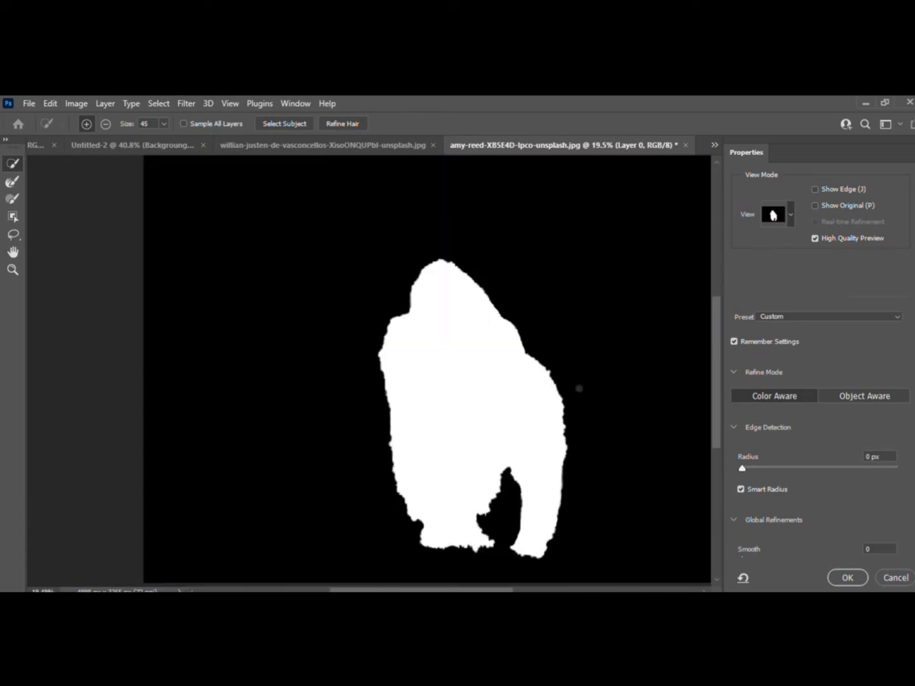
left_click_drag(743, 468, 757, 468)
scroll(790, 474, "down", 4)
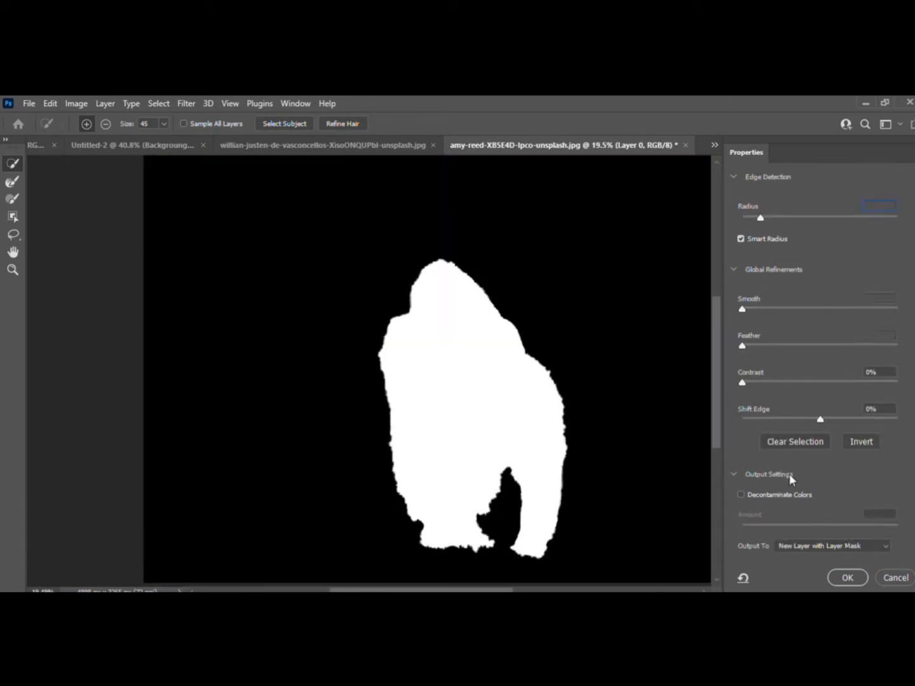
left_click(849, 578)
scroll(322, 352, "up", 3)
scroll(270, 374, "down", 3)
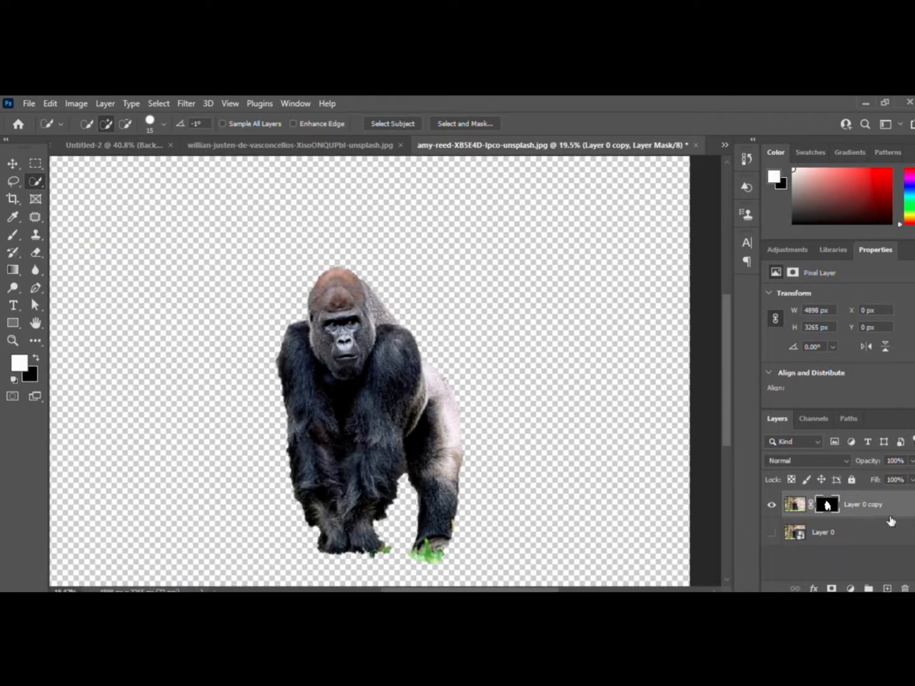
Step: Reopen the gorilla mask in Select and Mask and inspect the cutout's edges against transparency at 100%
double_click(827, 504)
scroll(797, 296, "up", 5)
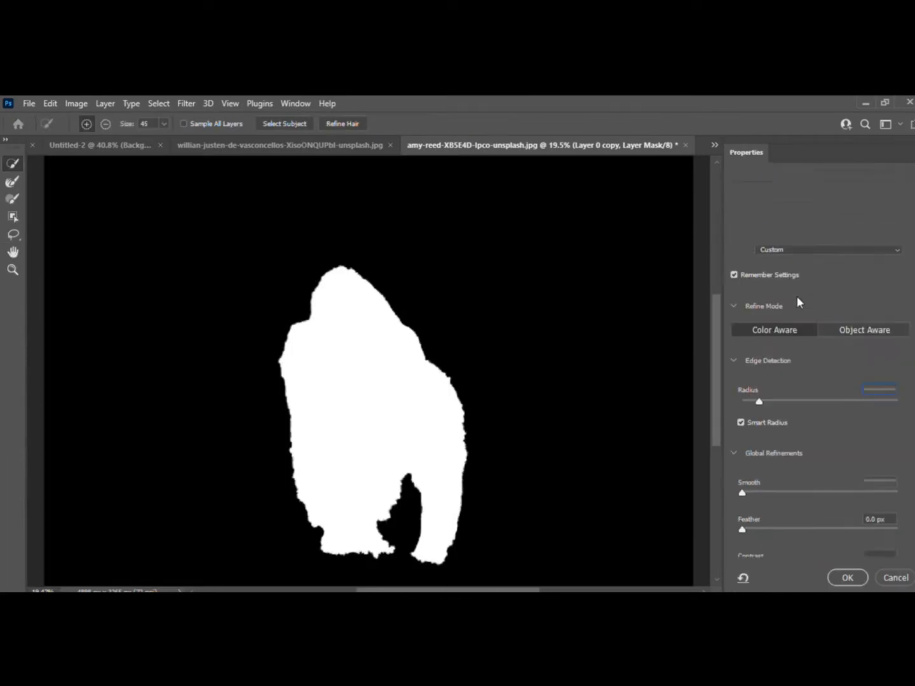
left_click(780, 203)
left_click(758, 230)
scroll(354, 386, "down", 1)
scroll(354, 386, "up", 2)
scroll(396, 369, "down", 3)
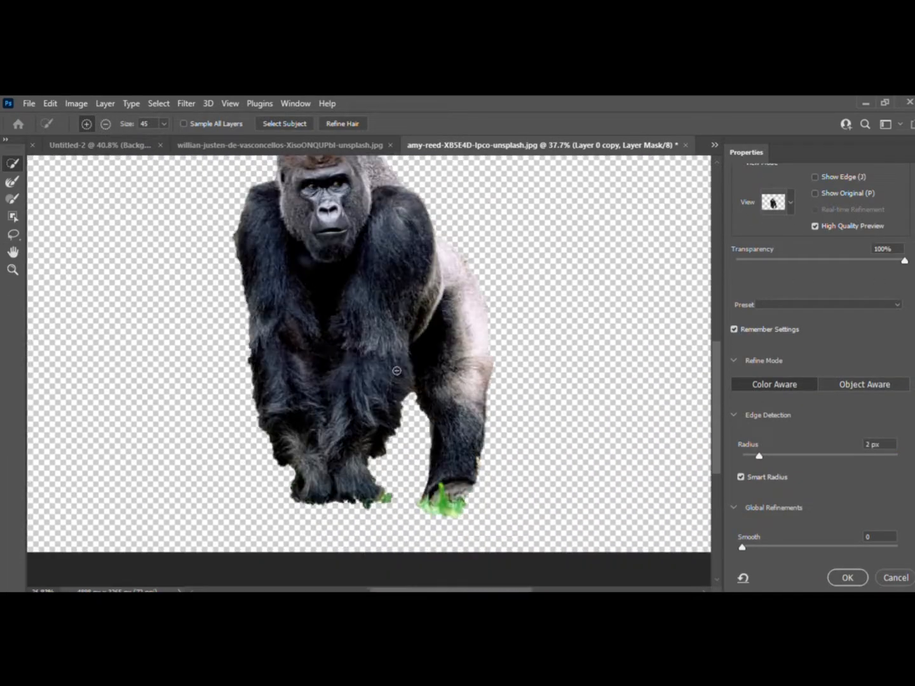
left_click(848, 577)
Step: Bring the cut-out gorilla into the Untitled-2 composite and scale it to 28.91% above the mound beside the path
key("v")
left_click_drag(321, 394, 445, 381)
key("ctrl+t")
scroll(444, 380, "down", 6)
scroll(453, 383, "up", 7)
left_click_drag(313, 376, 365, 348)
scroll(374, 387, "down", 3)
left_click_drag(425, 384, 415, 354)
left_click_drag(586, 177, 517, 219)
left_click_drag(336, 364, 359, 346)
left_click_drag(355, 334, 337, 329)
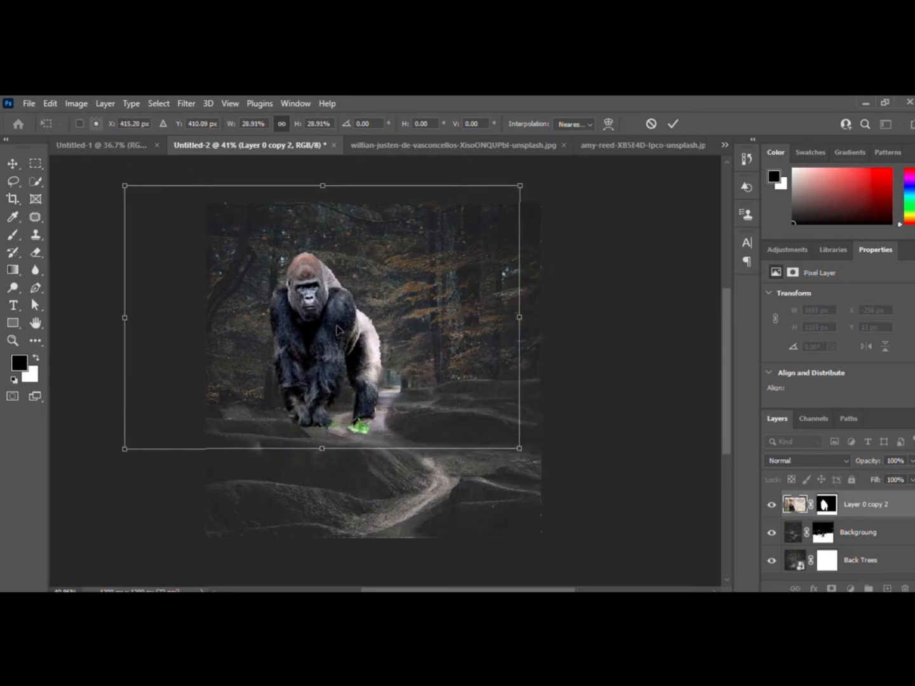
left_click(673, 124)
Step: Reposition the gorilla on the mound beside the path and scale its layer down to 1154 by 769 px
left_click_drag(334, 434, 328, 433)
mouse_move(296, 353)
left_mouse_down()
mouse_move(317, 362)
mouse_move(307, 363)
left_mouse_up()
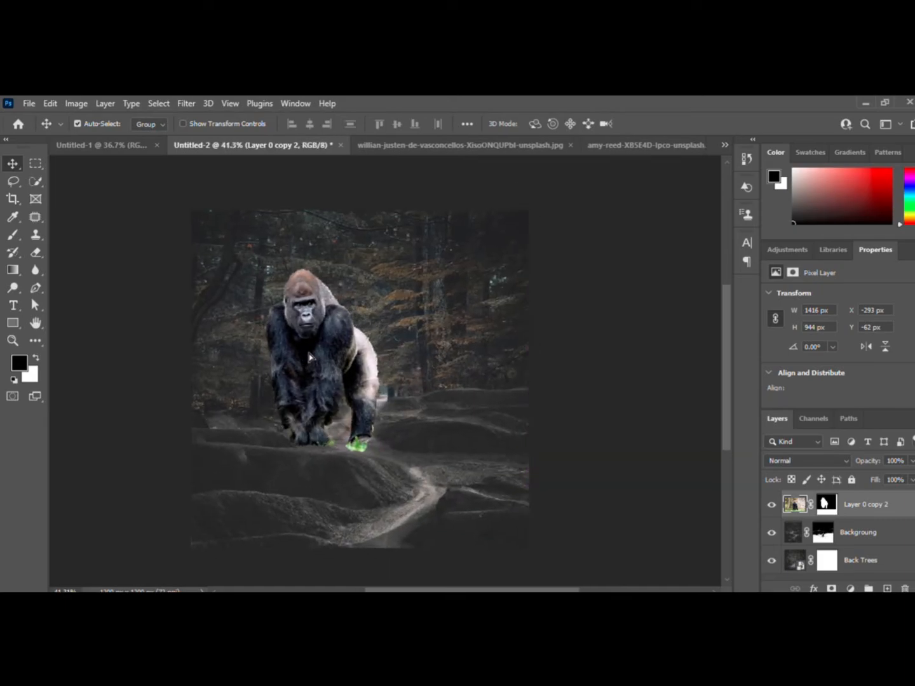
left_click_drag(355, 425, 346, 422)
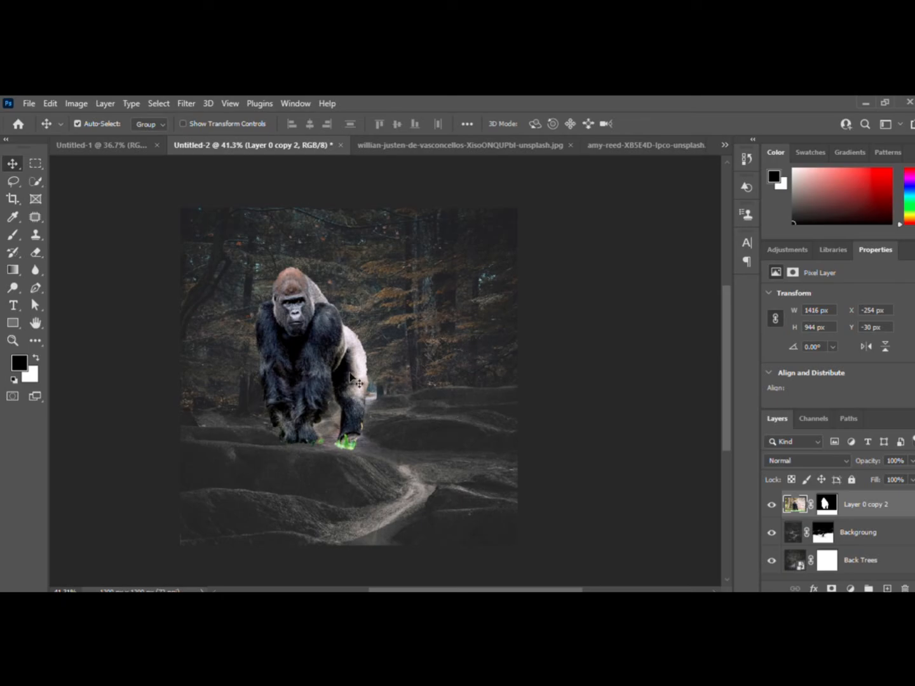
key("ctrl+t")
left_click_drag(508, 465, 434, 417)
left_click_drag(297, 309, 334, 356)
key("Return")
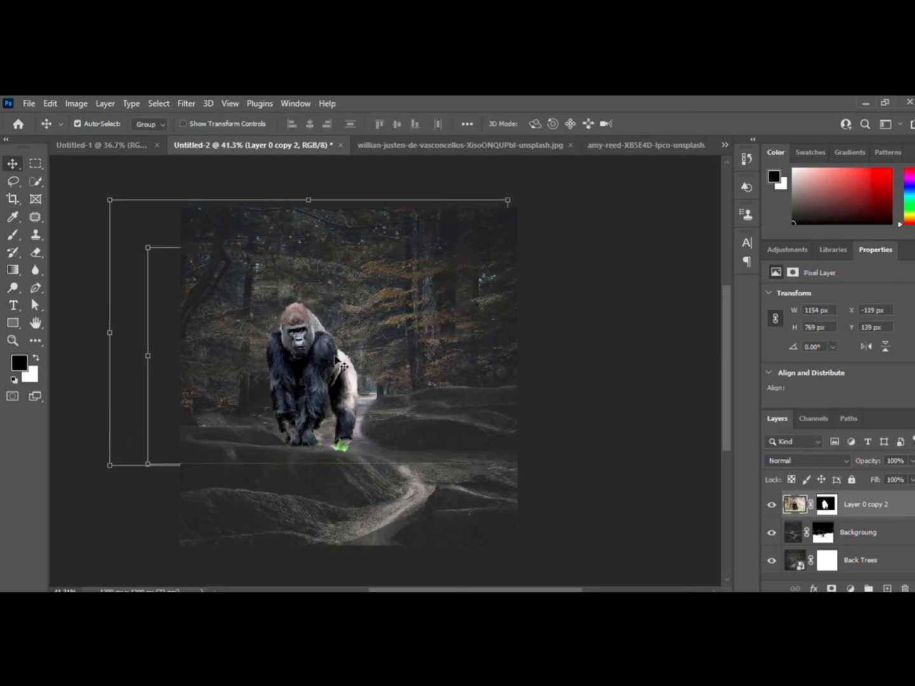
Step: Rename the Layer 0 copy 2 gorilla layer as Gorela
scroll(293, 363, "up", 4)
double_click(870, 504)
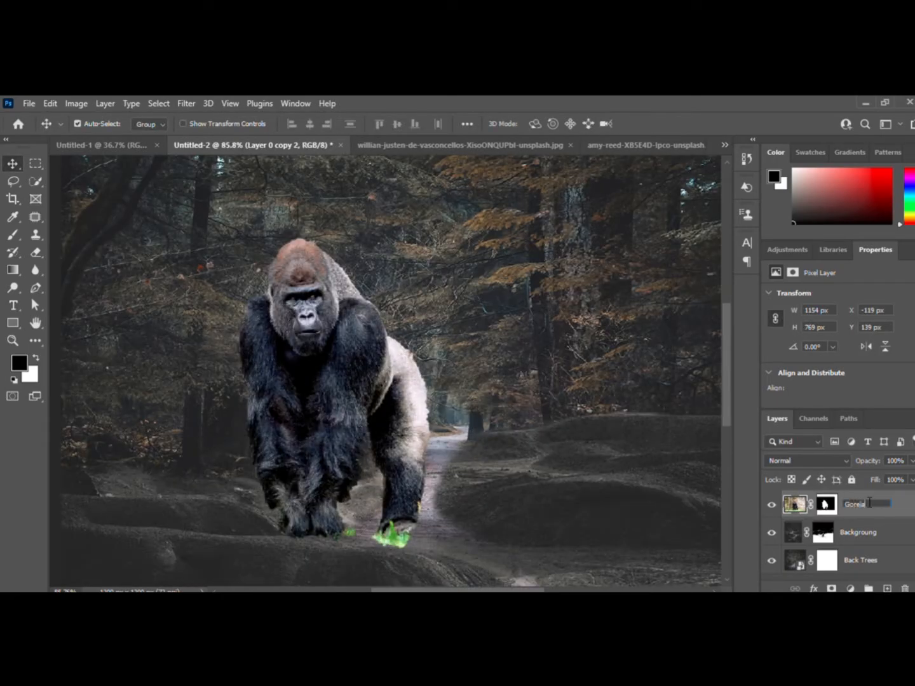
key("Return")
scroll(309, 431, "up", 4)
left_click(15, 236)
mouse_move(478, 577)
left_mouse_down()
mouse_move(420, 401)
mouse_move(431, 408)
mouse_move(394, 406)
mouse_move(488, 458)
mouse_move(415, 451)
mouse_move(483, 421)
mouse_move(408, 354)
left_mouse_up()
scroll(420, 400, "up", 3)
key("ctrl+z")
Step: Paint black on the Gorela layer mask with a soft 50 px brush at 15% flow to hide the green grass around the feet
left_click(827, 505)
key("c")
key("b")
key("x")
mouse_move(414, 372)
left_mouse_down()
mouse_move(397, 479)
mouse_move(560, 419)
left_mouse_up()
mouse_move(468, 477)
left_mouse_down()
mouse_move(463, 420)
mouse_move(437, 422)
left_mouse_up()
mouse_move(331, 505)
left_mouse_down()
mouse_move(216, 479)
mouse_move(220, 511)
mouse_move(379, 537)
mouse_move(386, 487)
mouse_move(365, 513)
mouse_move(324, 502)
left_mouse_up()
scroll(389, 486, "down", 6)
scroll(389, 486, "up", 4)
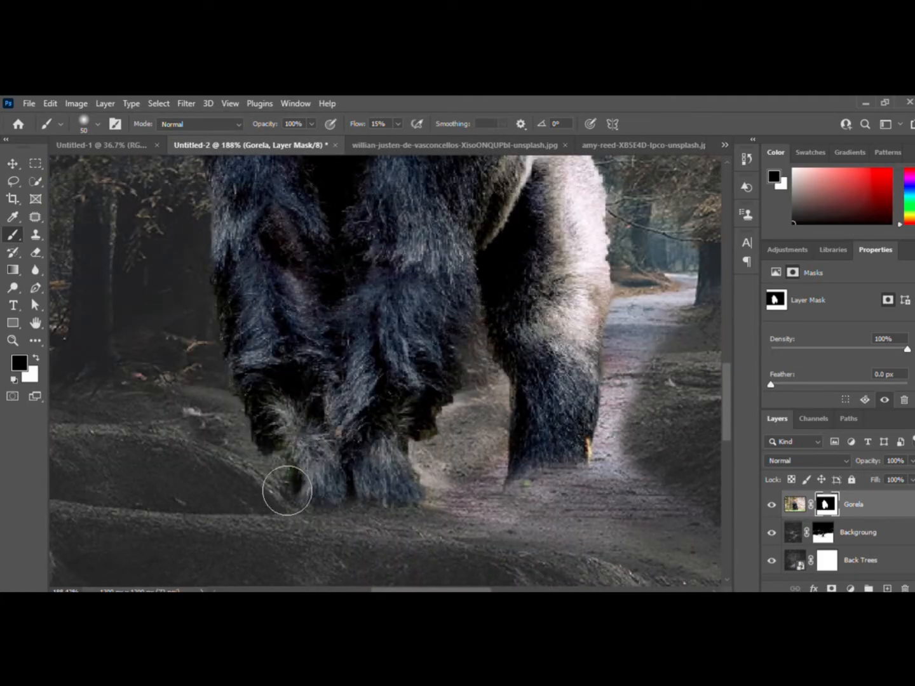
Step: Refine the mask at the hind foot with smaller brushes, removing the yellow leaf and green speck and reshaping the foot's lower edge
scroll(227, 387, "down", 4)
scroll(315, 367, "up", 4)
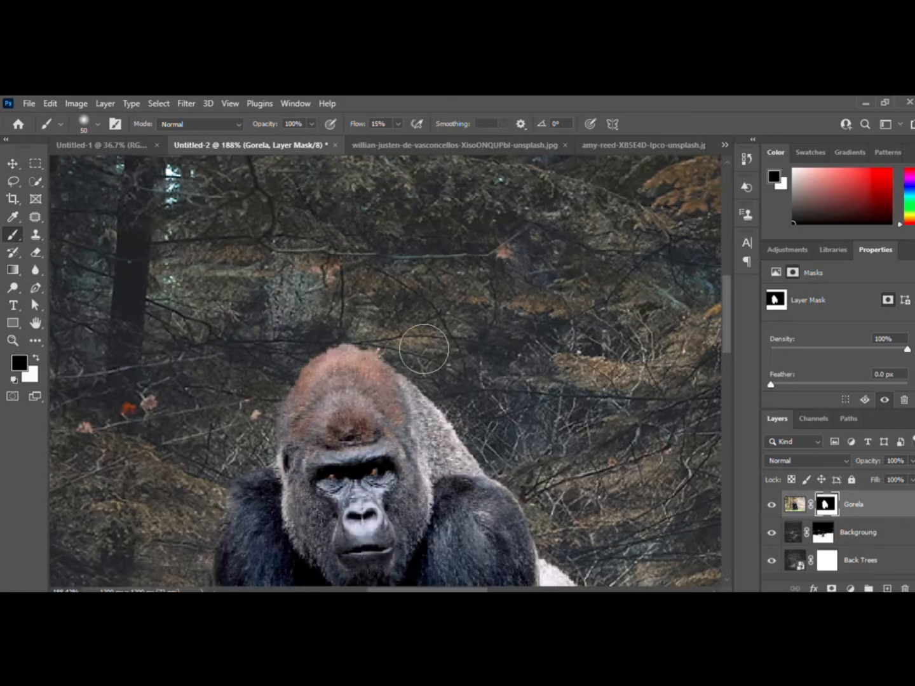
left_click_drag(421, 454, 404, 298)
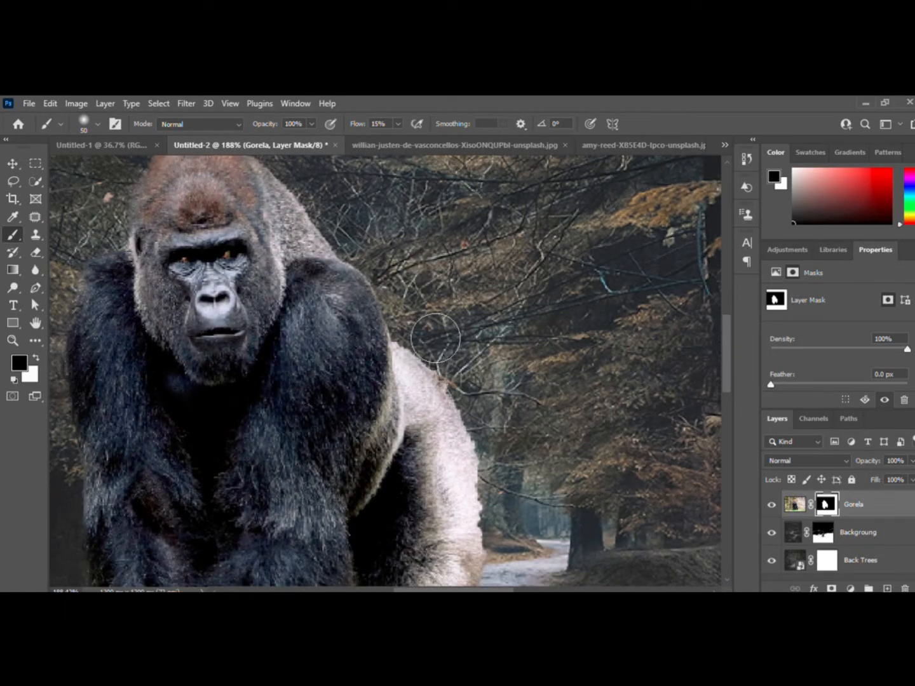
left_click_drag(532, 524, 480, 355)
left_click_drag(452, 508, 450, 246)
scroll(347, 321, "up", 5)
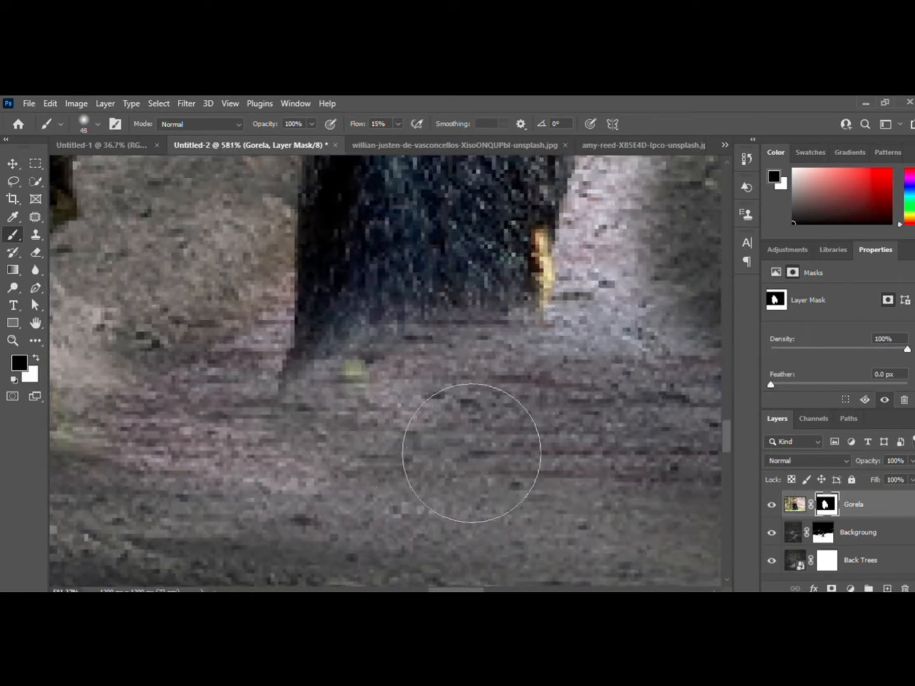
mouse_move(391, 350)
left_mouse_down()
mouse_move(322, 390)
mouse_move(533, 347)
mouse_move(520, 367)
mouse_move(410, 388)
mouse_move(420, 406)
mouse_move(386, 425)
mouse_move(535, 411)
left_mouse_up()
key("x")
mouse_move(356, 457)
left_mouse_down()
mouse_move(387, 463)
mouse_move(367, 444)
mouse_move(340, 457)
mouse_move(384, 401)
mouse_move(309, 451)
mouse_move(370, 454)
mouse_move(656, 421)
left_mouse_up()
left_click_drag(547, 403, 499, 396)
mouse_move(593, 364)
left_mouse_down()
mouse_move(498, 469)
mouse_move(477, 366)
mouse_move(449, 439)
left_mouse_up()
mouse_move(422, 424)
left_mouse_down()
mouse_move(373, 518)
mouse_move(384, 516)
left_mouse_up()
mouse_move(455, 388)
left_mouse_down()
mouse_move(474, 333)
mouse_move(472, 300)
left_mouse_up()
scroll(469, 317, "down", 8)
left_click_drag(414, 365, 405, 435)
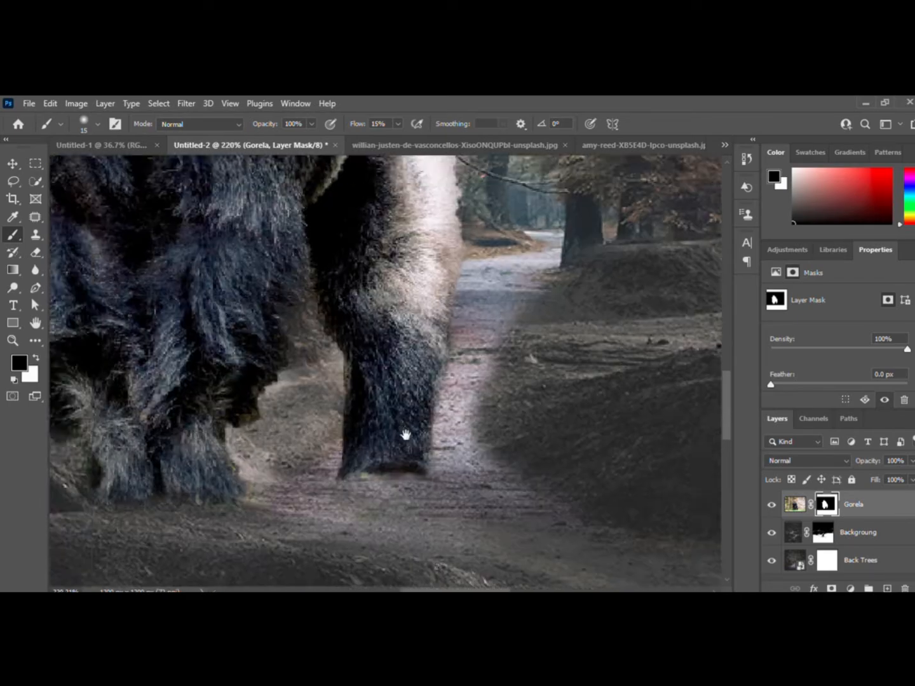
Step: Touch up the gorilla mask along the hind leg and restore the front feet's fur edges in white with a 15 px brush
scroll(356, 407, "up", 9)
scroll(262, 483, "down", 5)
scroll(262, 484, "down", 4)
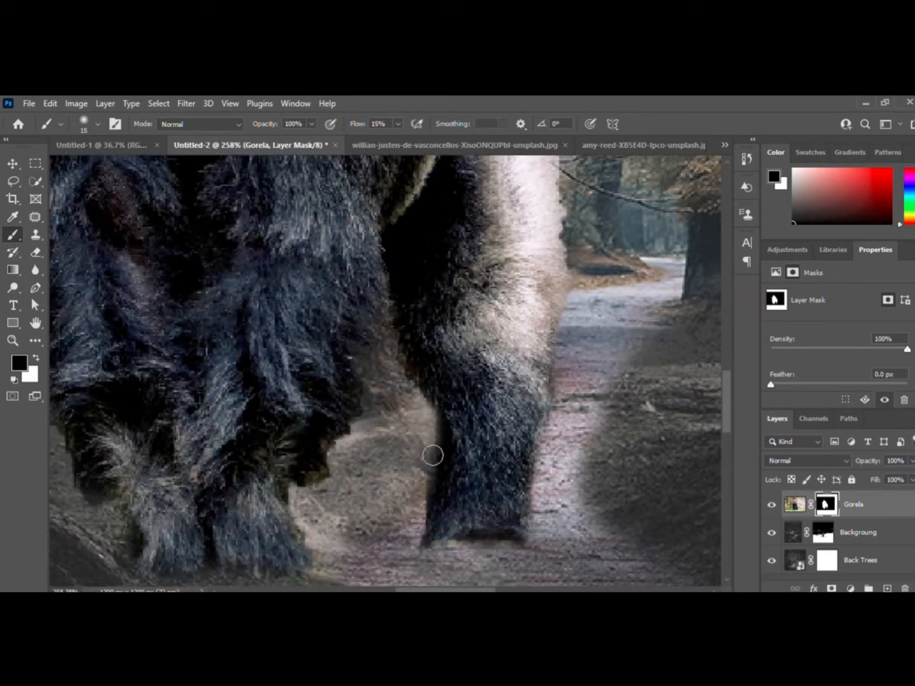
left_click_drag(406, 495, 569, 446)
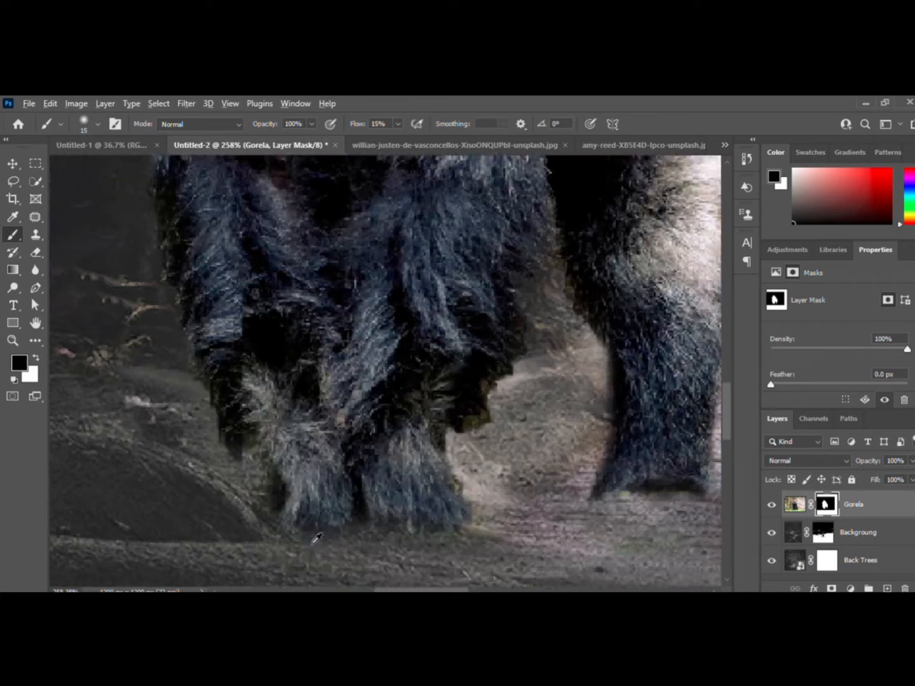
scroll(317, 537, "up", 5)
key("x")
left_click_drag(314, 569, 377, 555)
left_click_drag(451, 532, 372, 478)
mouse_move(389, 504)
left_mouse_down()
mouse_move(498, 520)
mouse_move(460, 502)
left_mouse_up()
left_click_drag(304, 509, 294, 533)
scroll(293, 532, "down", 10)
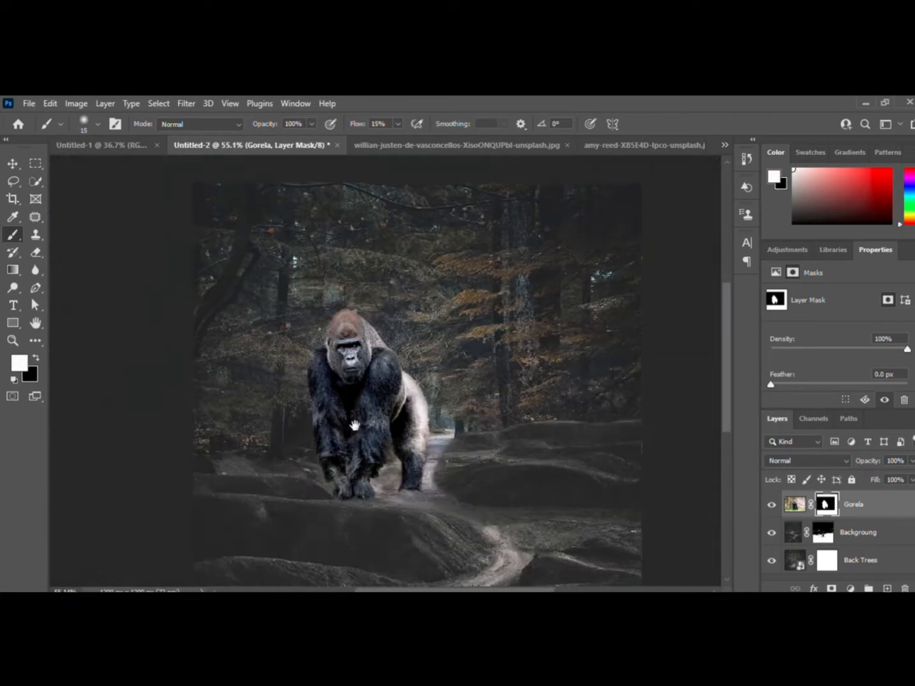
scroll(374, 441, "up", 3)
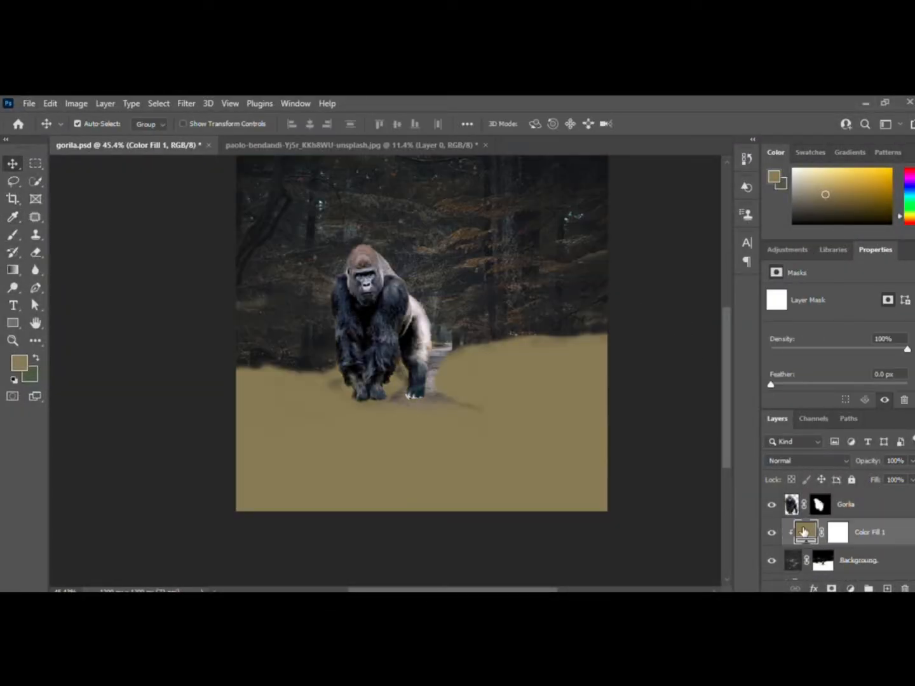
Step: Change the Color Fill 1 layer's colour to a muted brown
key("i")
left_click_drag(551, 312, 602, 300)
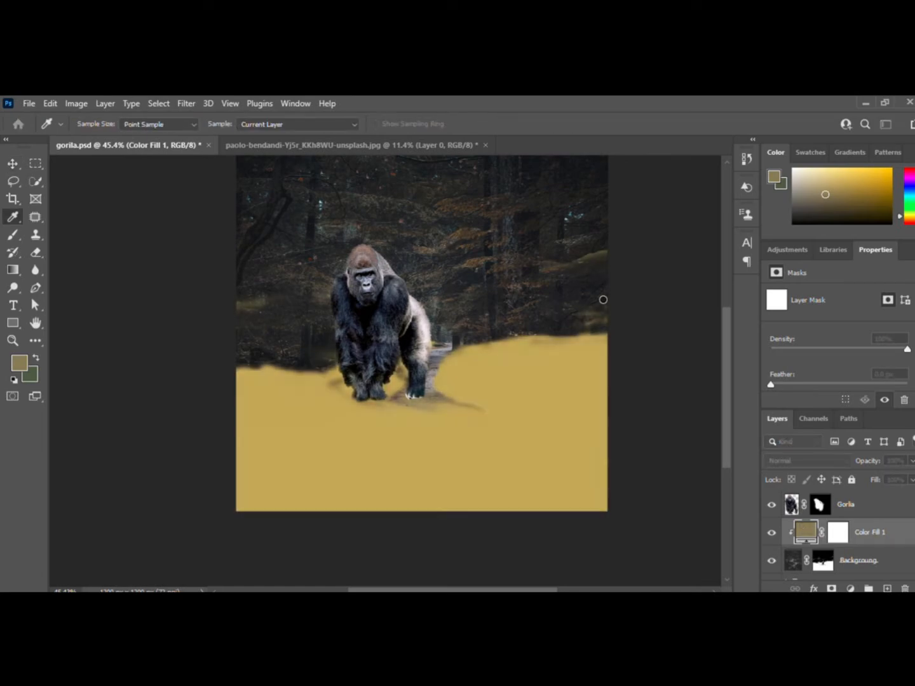
left_click_drag(711, 381, 711, 391)
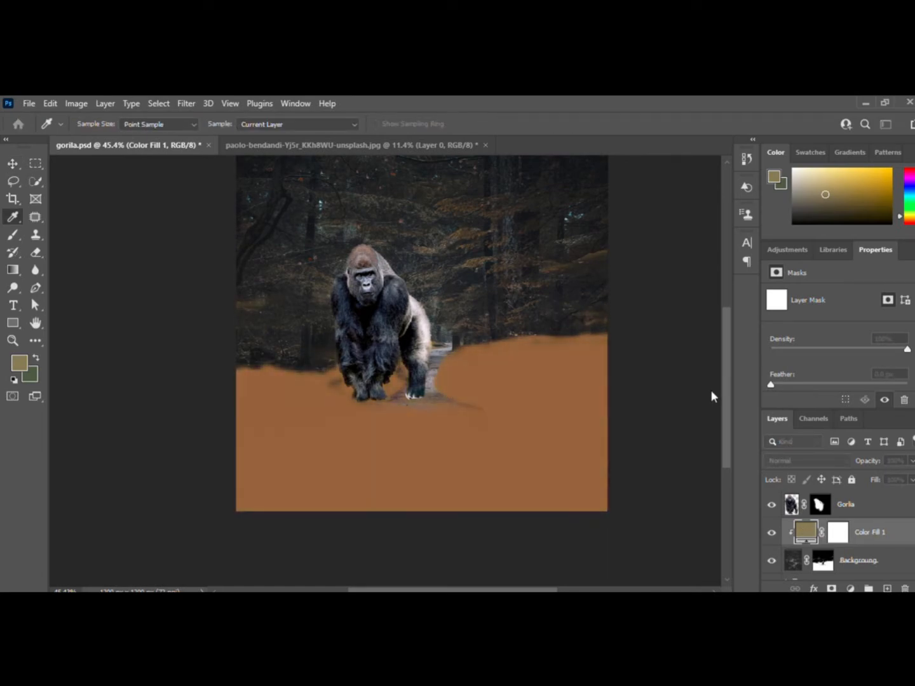
left_click(584, 292)
left_click(702, 394)
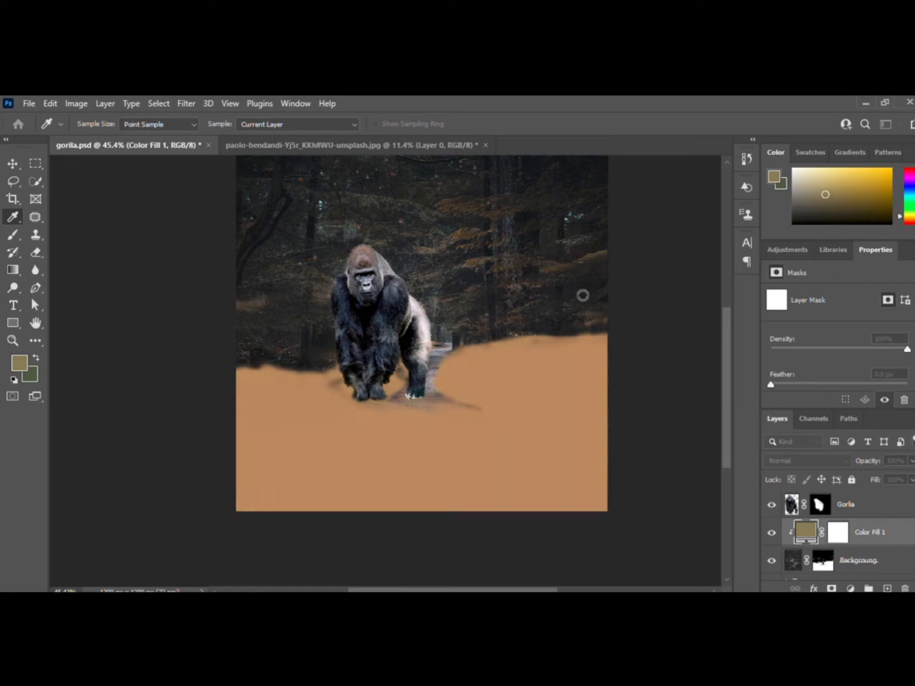
left_click_drag(583, 294, 570, 331)
key("Return")
Step: Set the Color Fill 1 blend mode to Soft Light and activate its layer mask for painting with the Brush tool
left_click(839, 461)
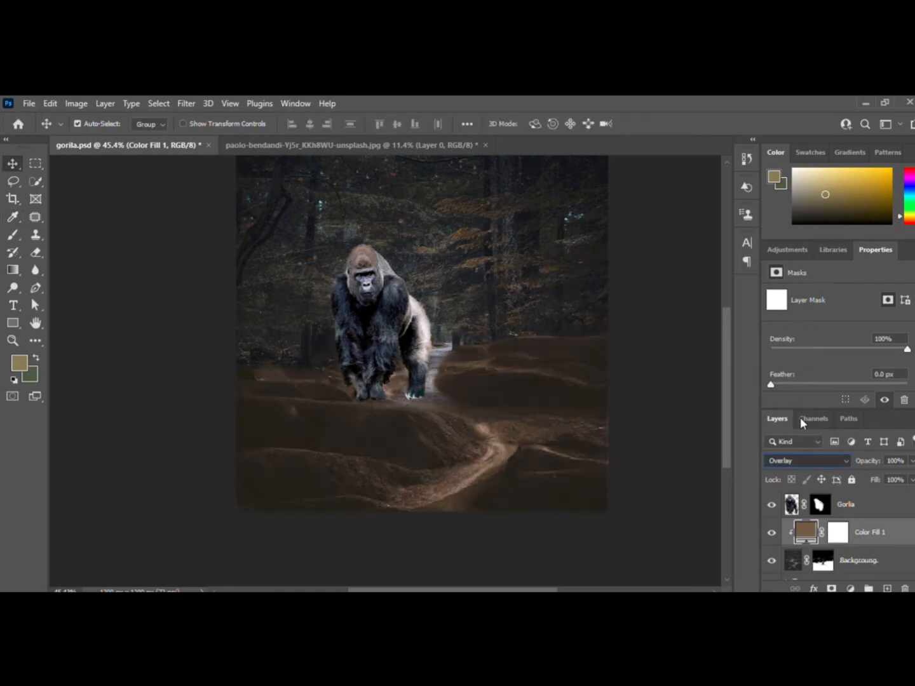
left_click(800, 417)
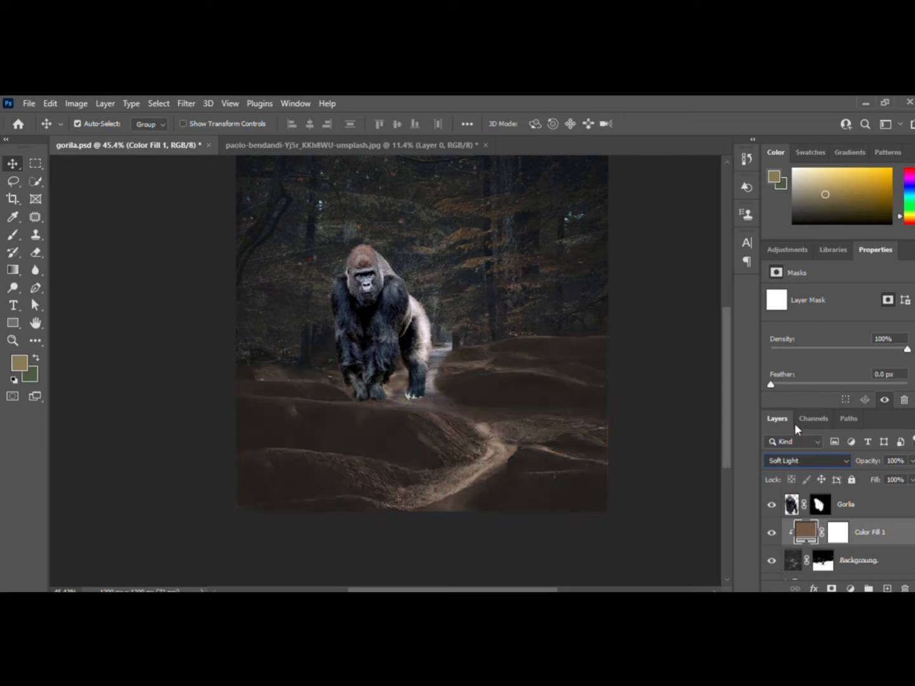
left_click(795, 424)
left_click(837, 532)
left_click(11, 234)
Step: Try to brush the brown tint off the hills beside the gorilla on the Color Fill 1 mask with a 200 px brush
scroll(306, 400, "up", 2)
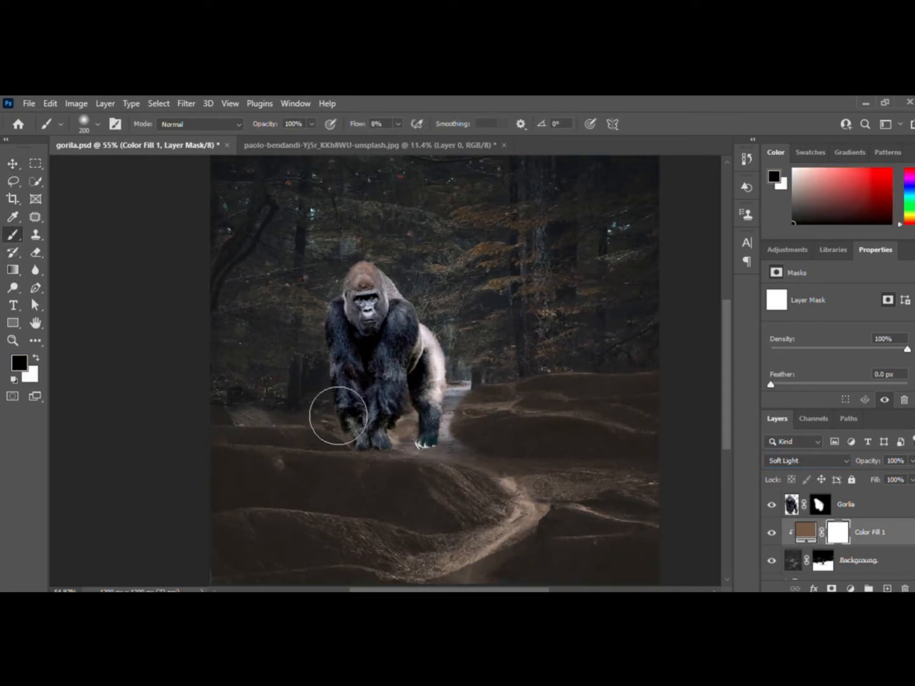
left_click_drag(248, 417, 318, 430)
scroll(355, 433, "up", 2)
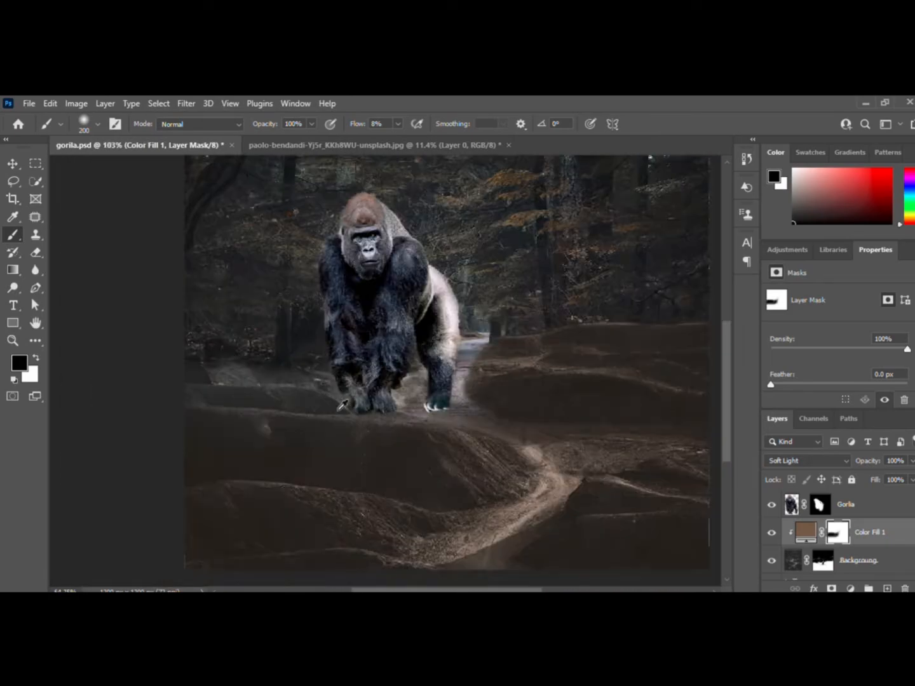
scroll(477, 380, "right", 3)
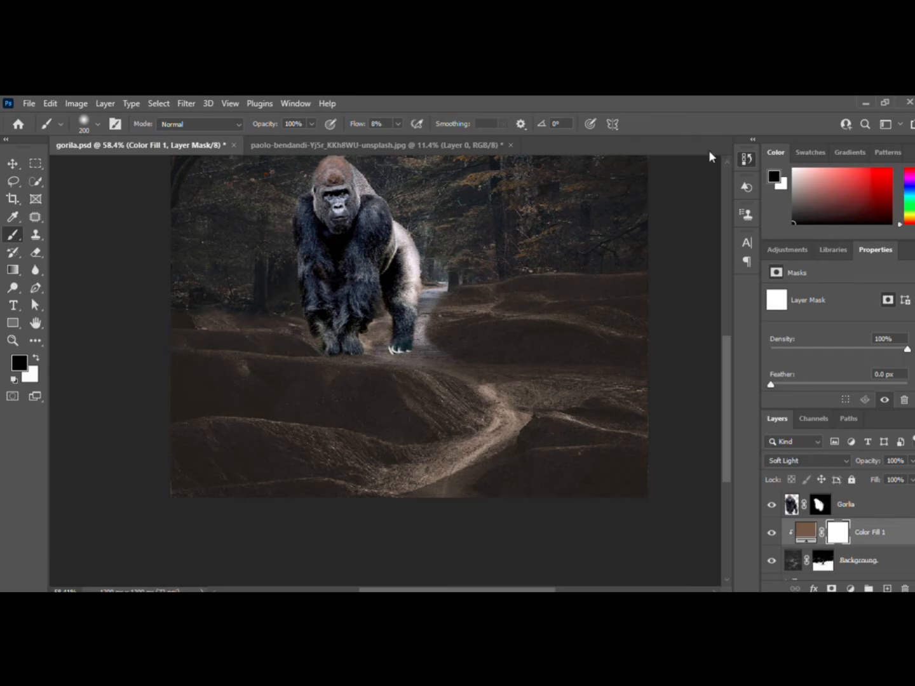
Step: Reduce the Color Fill 1 layer's opacity to 70%
left_click_drag(286, 412, 293, 448)
left_click_drag(911, 462, 895, 473)
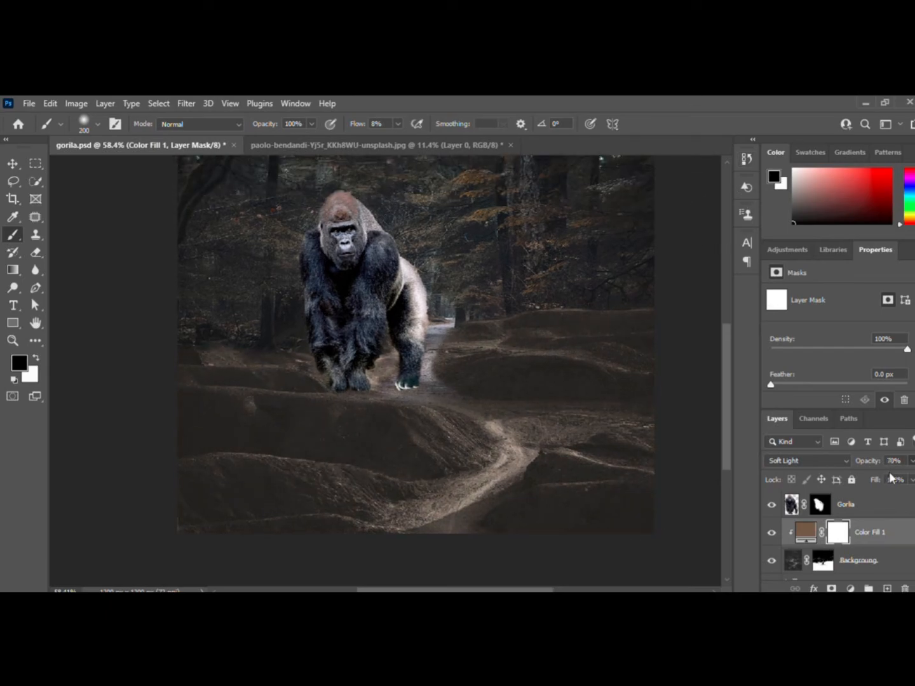
scroll(292, 389, "up", 10)
left_click_drag(291, 387, 335, 439)
scroll(309, 442, "down", 10)
left_click_drag(243, 429, 243, 319)
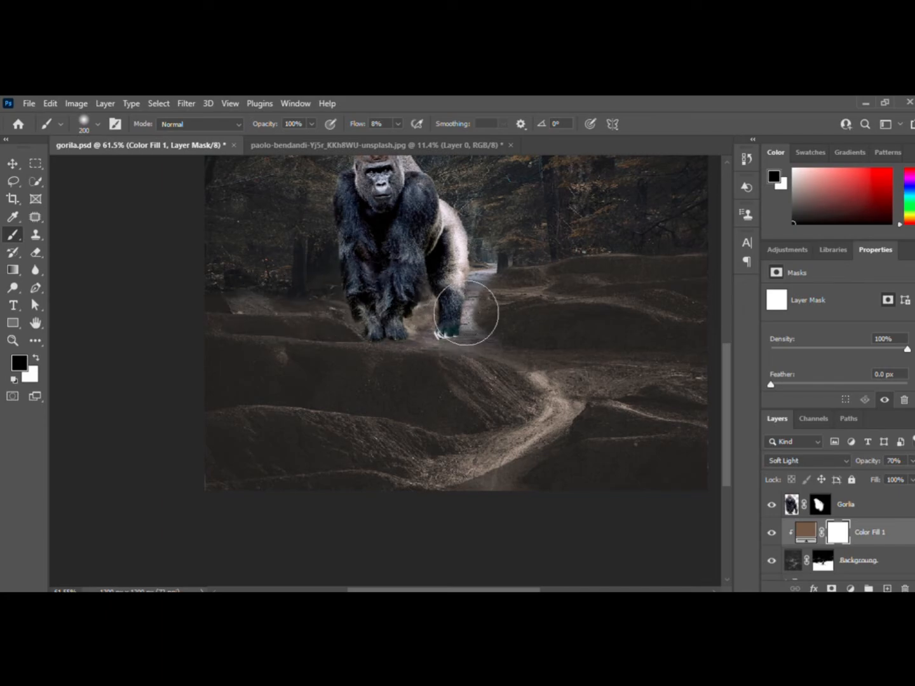
Step: Paint black on the Color Fill 1 mask at 8% flow, with the brush reduced to 90 px, over the dark slopes below the gorilla
left_click_drag(466, 313, 459, 326)
scroll(286, 366, "up", 5)
key("[")
key("[")
scroll(149, 435, "up", 1)
scroll(152, 419, "up", 1)
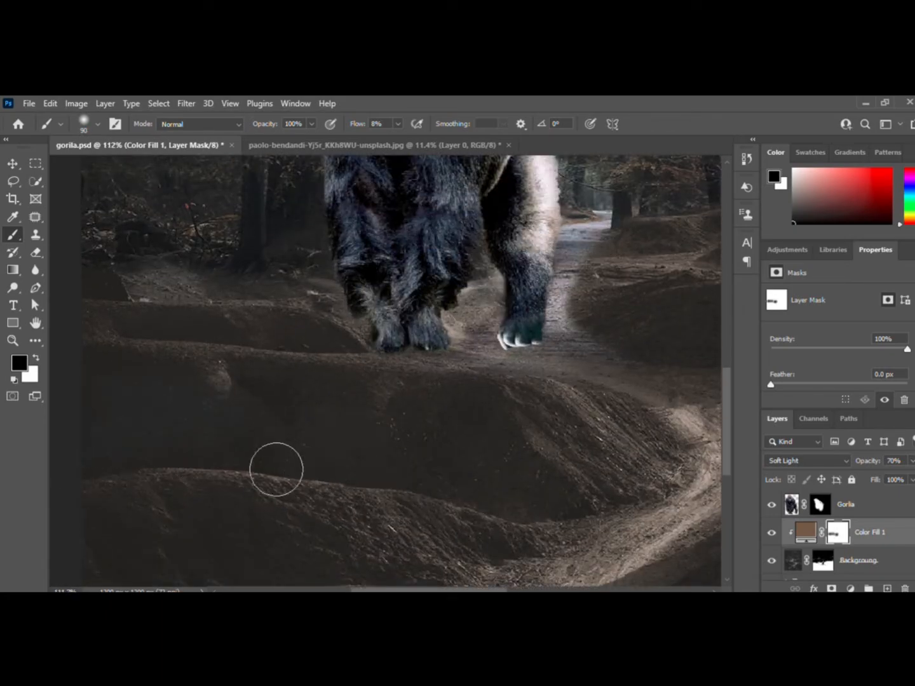
Step: Mask the brown tint off the shadowed foreground mounds along the lower edge of the scene with the 90 px brush
left_click_drag(378, 427, 450, 322)
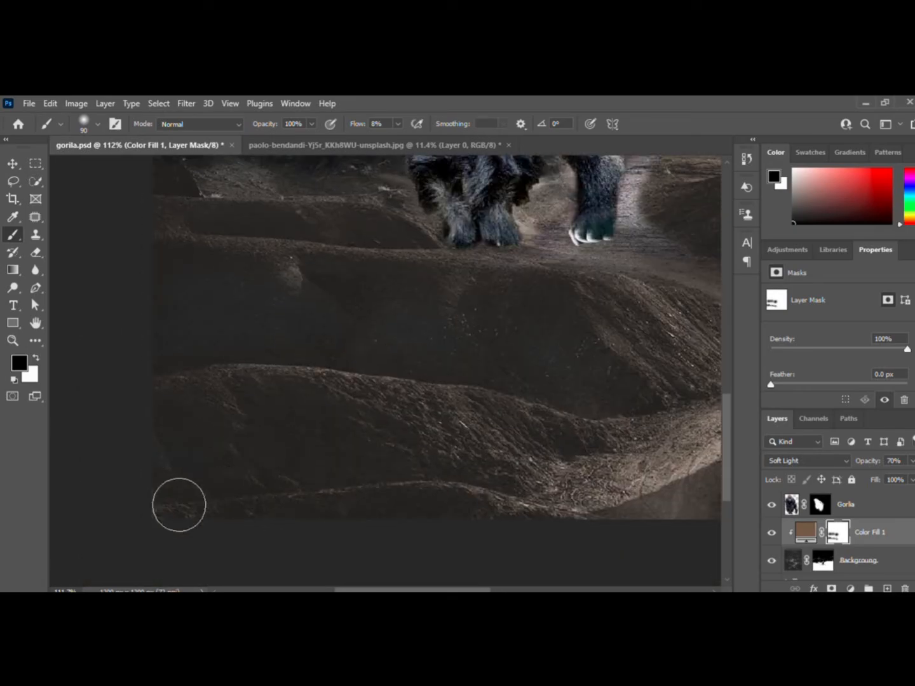
left_click_drag(410, 473, 389, 448)
left_click_drag(382, 468, 374, 413)
left_click_drag(704, 511, 244, 518)
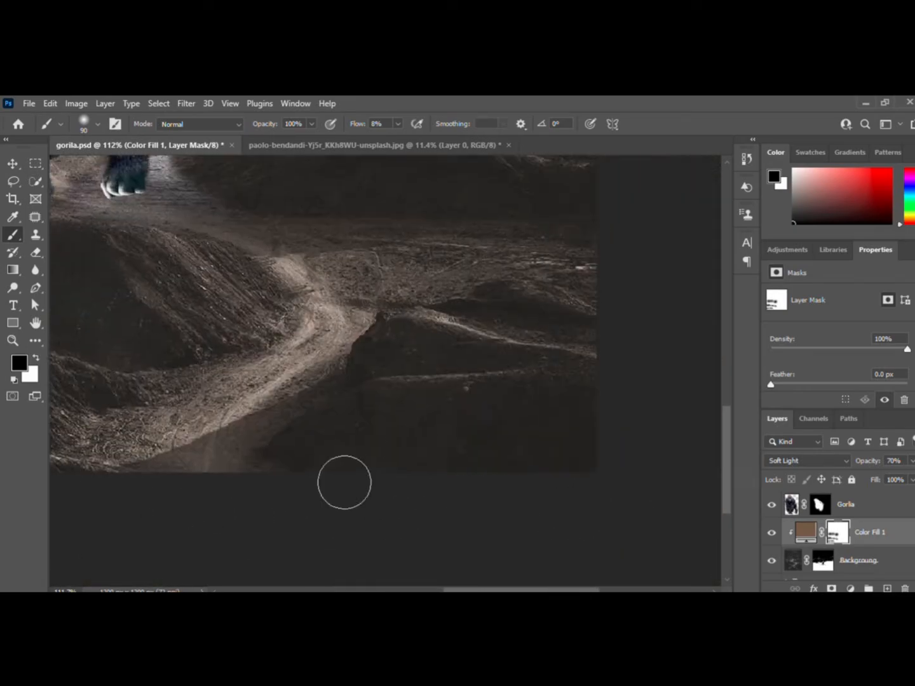
Step: Fade the brown tint from the dark slopes and mounds right of the path with a 35 px black brush on the Color Fill 1 mask
scroll(624, 453, "up", 4)
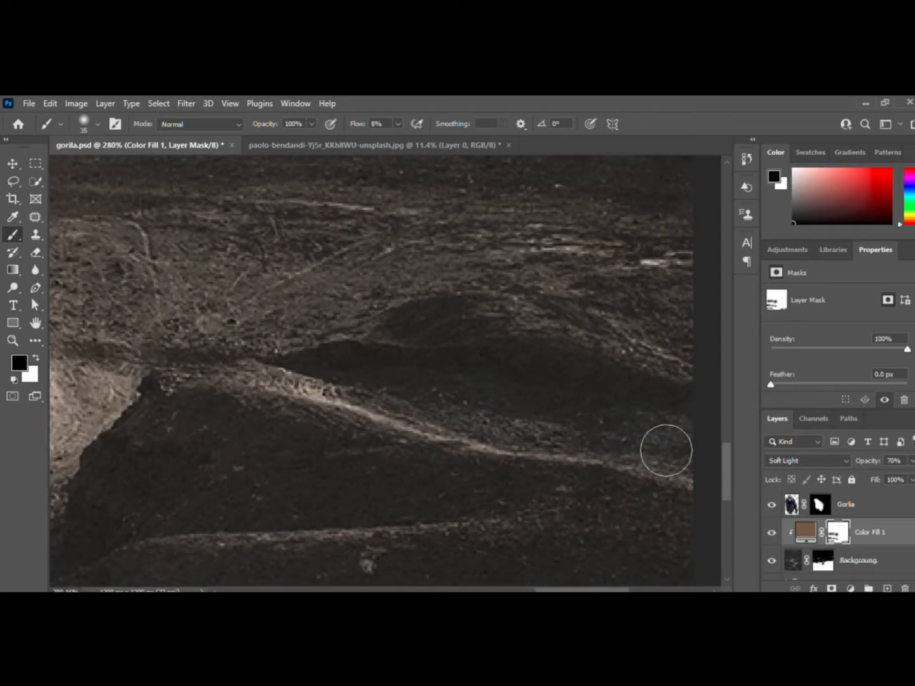
scroll(666, 451, "down", 3)
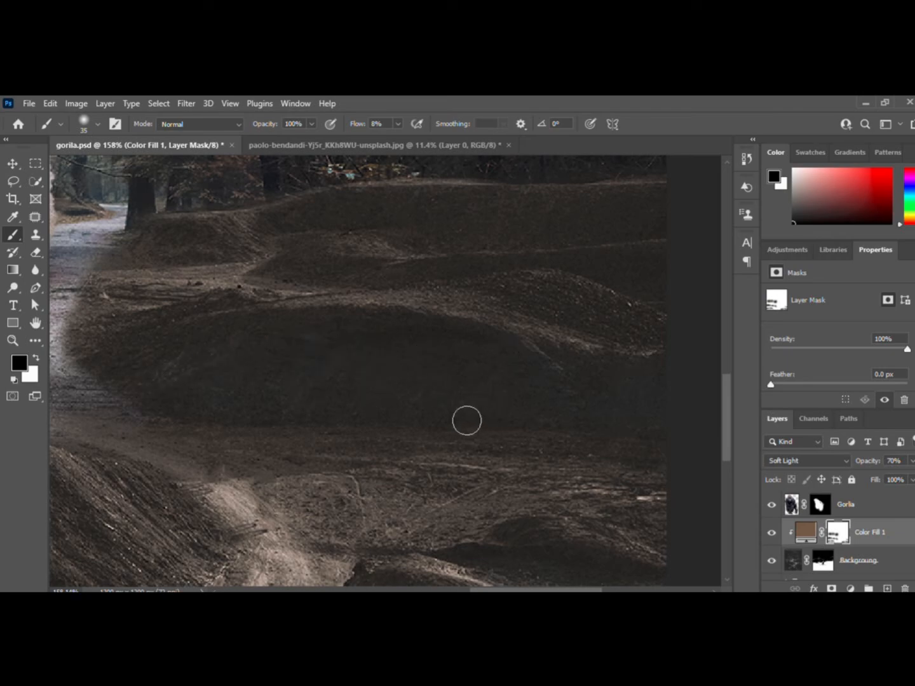
scroll(505, 306, "up", 1)
left_click_drag(505, 306, 479, 425)
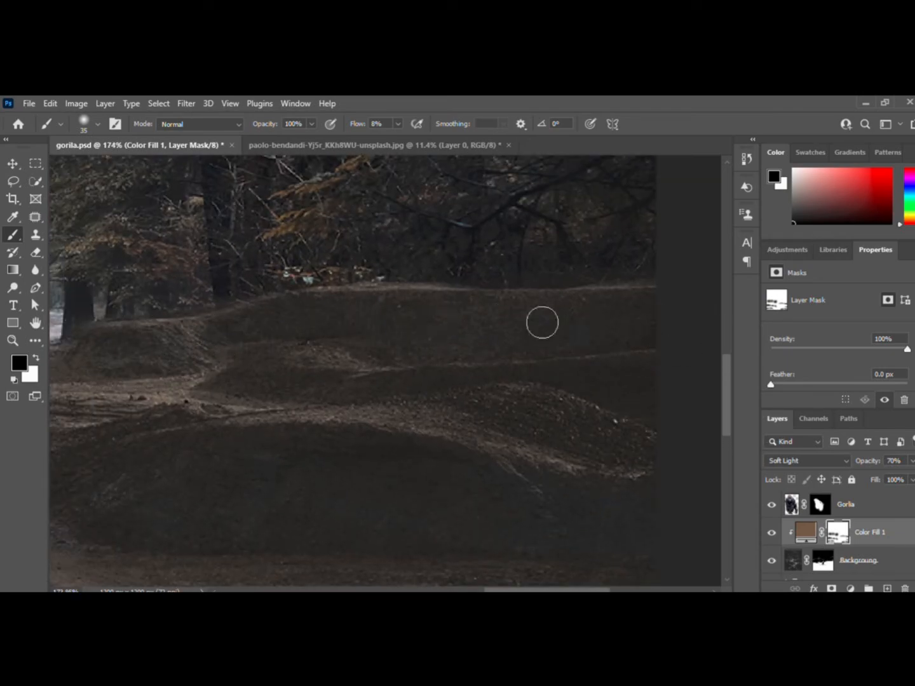
scroll(312, 466, "down", 6)
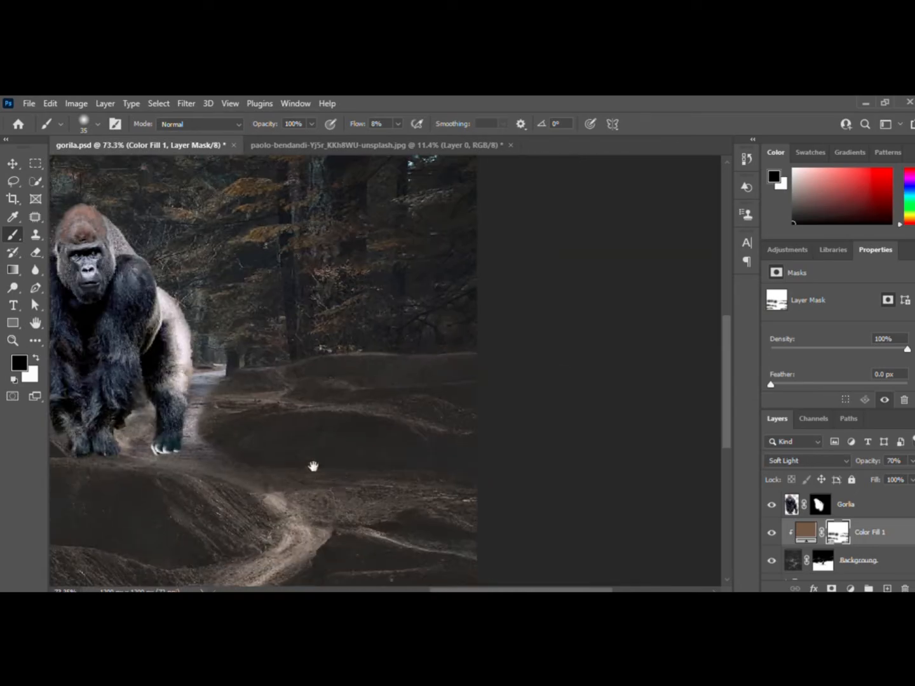
scroll(389, 418, "up", 3)
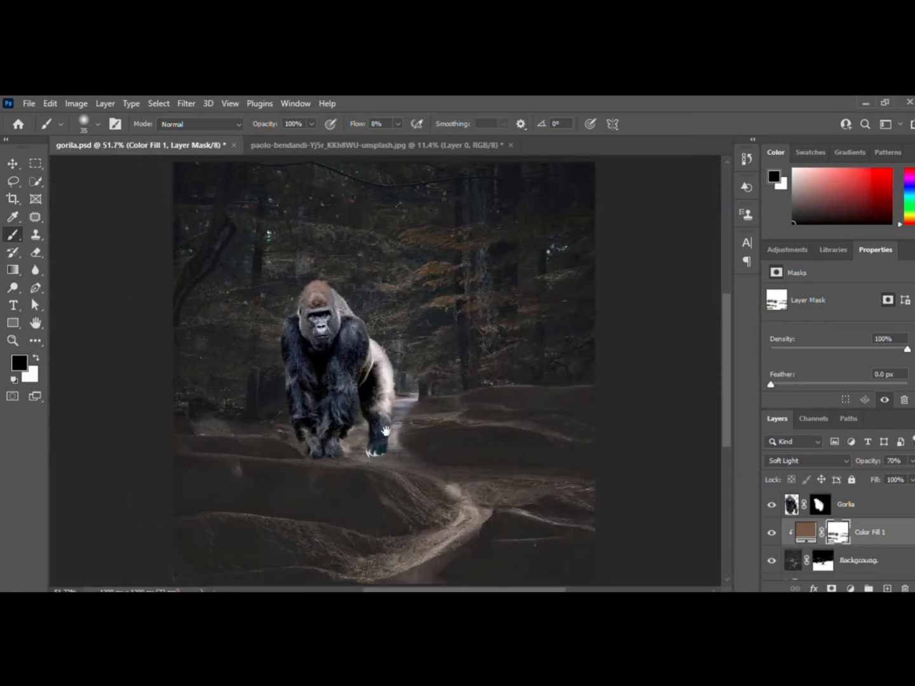
Step: Trim the fringe along the gorilla's back and rump on its layer mask with a 10 px black brush at 100% flow
left_click(820, 505)
key("x")
scroll(380, 335, "up", 8)
left_click_drag(598, 546, 404, 471)
scroll(415, 437, "up", 13)
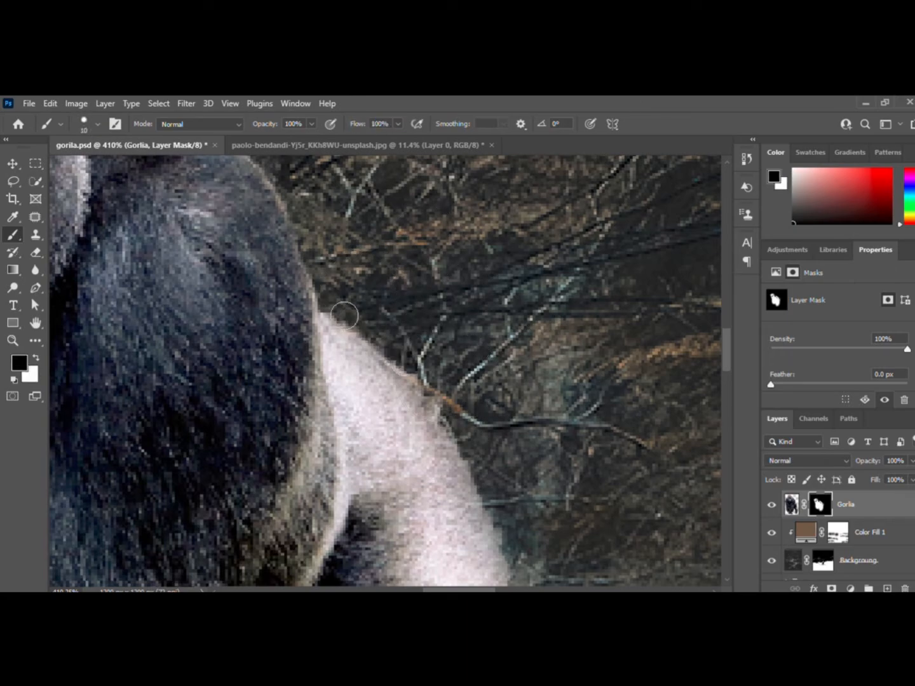
left_click_drag(459, 409, 403, 267)
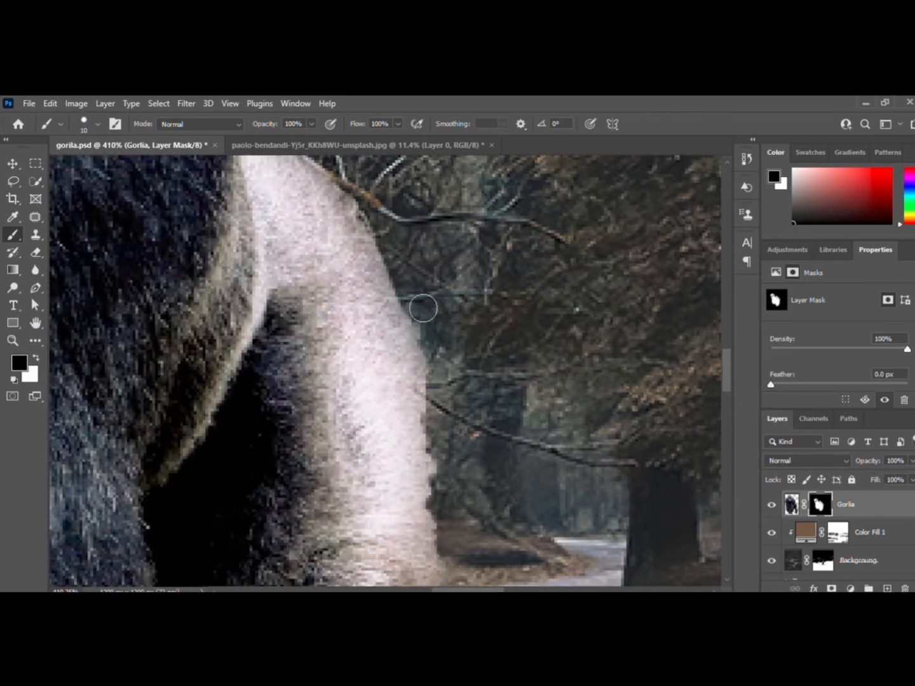
scroll(458, 400, "down", 4)
scroll(461, 346, "down", 5)
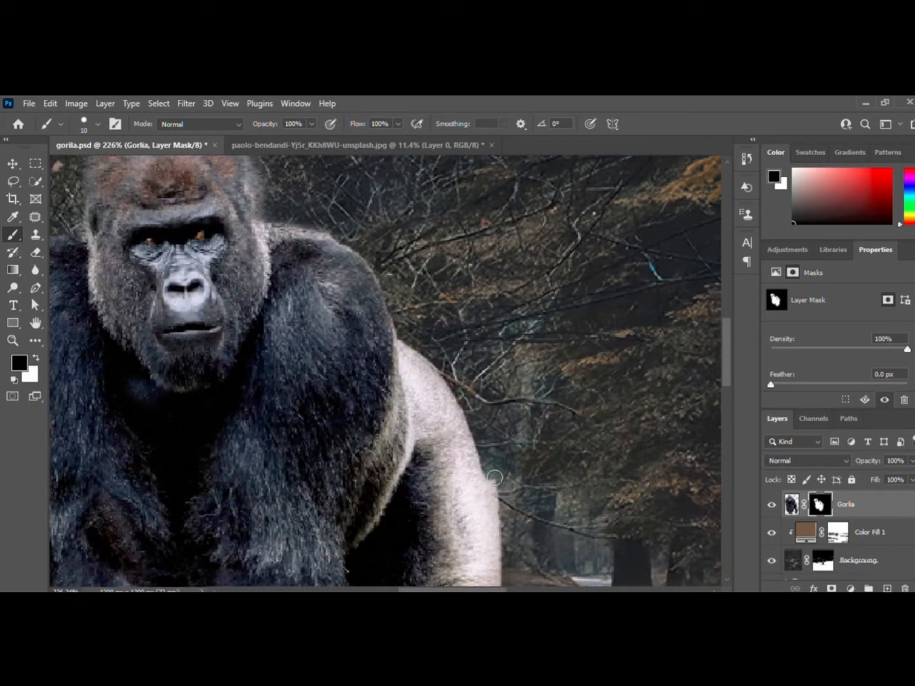
left_click_drag(495, 477, 496, 549)
left_click_drag(514, 567, 494, 320)
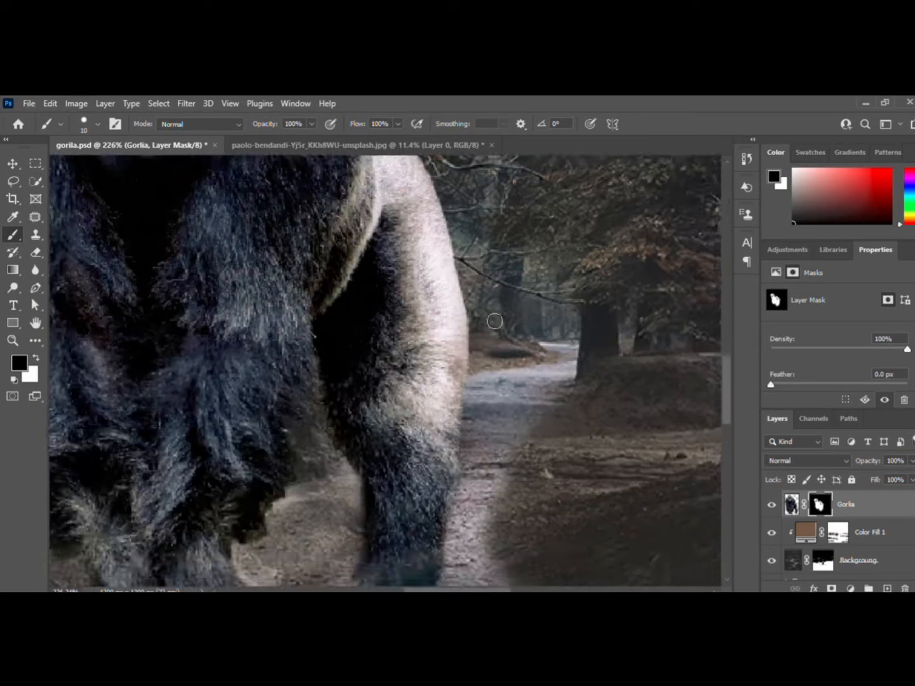
scroll(469, 317, "up", 1)
Step: Clean the mask edge around the gorilla's lower hind leg and foot with the 10 px black brush
scroll(469, 337, "down", 10)
scroll(465, 344, "up", 4)
scroll(323, 255, "up", 5)
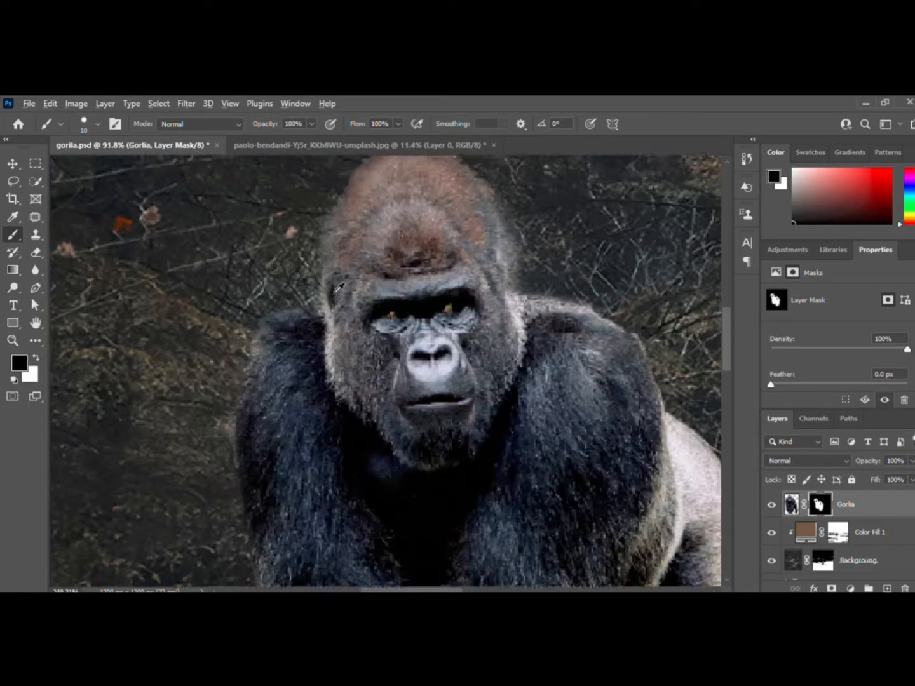
scroll(359, 273, "down", 6)
left_click_drag(460, 502, 442, 425)
scroll(440, 422, "up", 6)
scroll(499, 347, "up", 5)
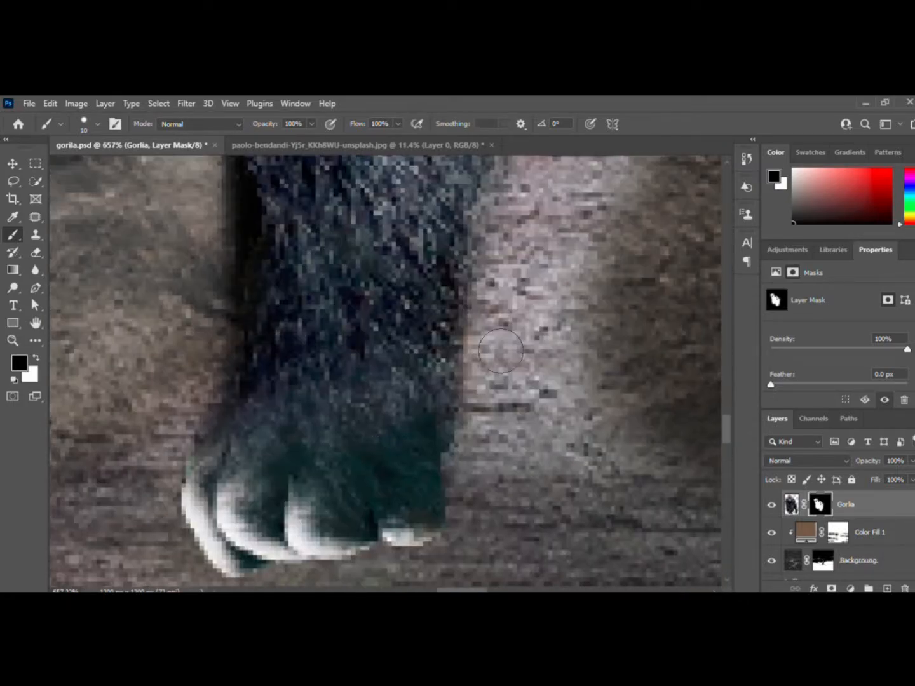
mouse_move(220, 219)
left_mouse_down()
mouse_move(220, 412)
mouse_move(365, 411)
left_mouse_up()
Step: Remove the green fringe beneath the gorilla's front feet on its layer mask with the 10 px black brush
scroll(172, 425, "down", 6)
scroll(143, 449, "up", 6)
mouse_move(115, 338)
left_mouse_down()
mouse_move(98, 305)
mouse_move(135, 409)
mouse_move(222, 326)
left_mouse_up()
mouse_move(171, 307)
left_mouse_down()
mouse_move(220, 305)
mouse_move(258, 344)
left_mouse_up()
left_click_drag(294, 448, 246, 342)
left_click_drag(248, 423, 423, 430)
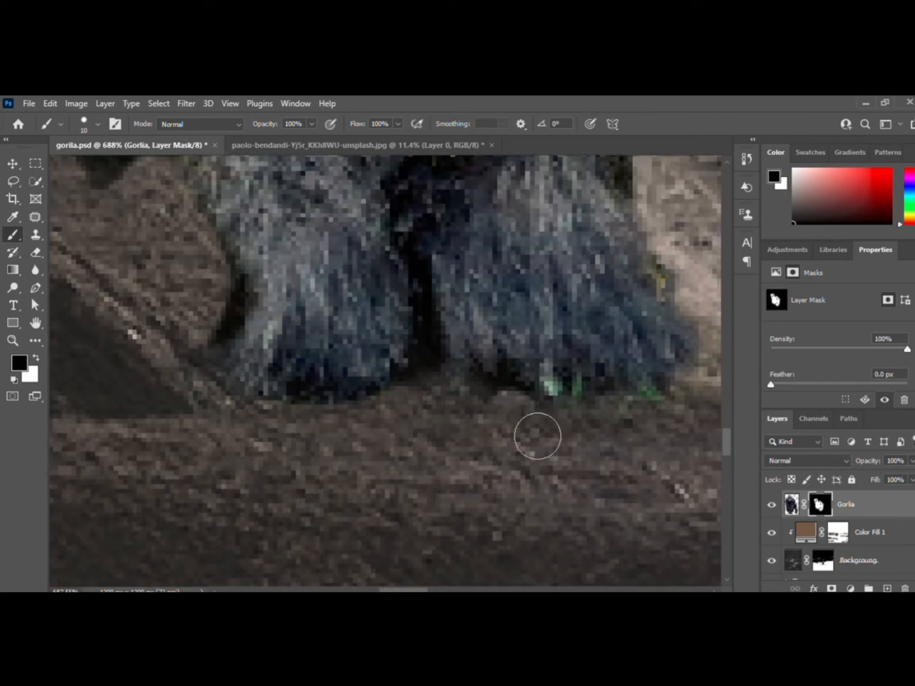
scroll(534, 408, "down", 3)
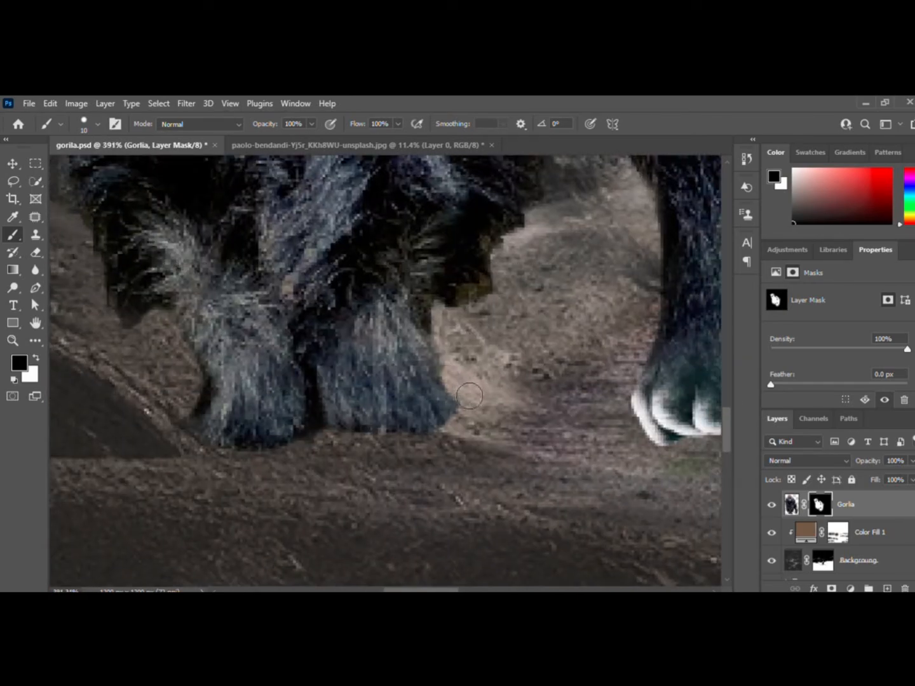
scroll(470, 396, "down", 5)
key("x")
scroll(482, 463, "up", 4)
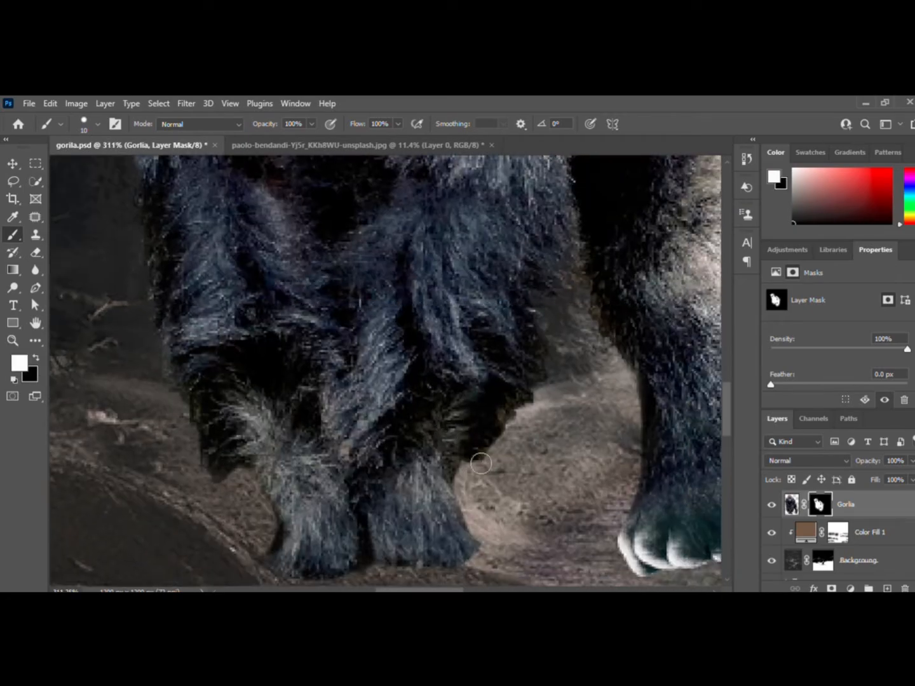
scroll(488, 441, "down", 5)
scroll(399, 438, "up", 3)
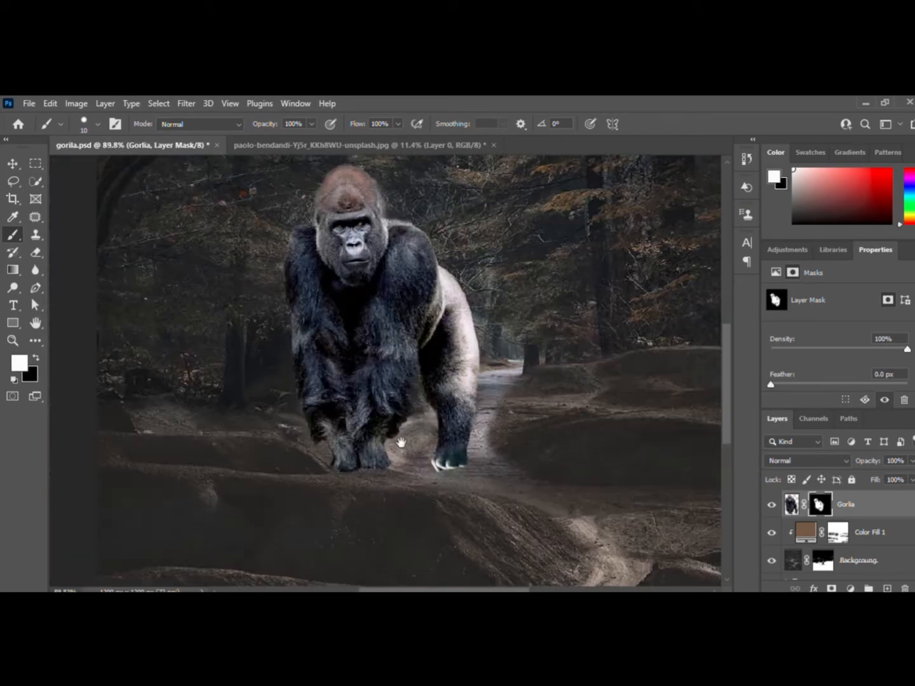
scroll(367, 411, "down", 4)
scroll(367, 412, "up", 1)
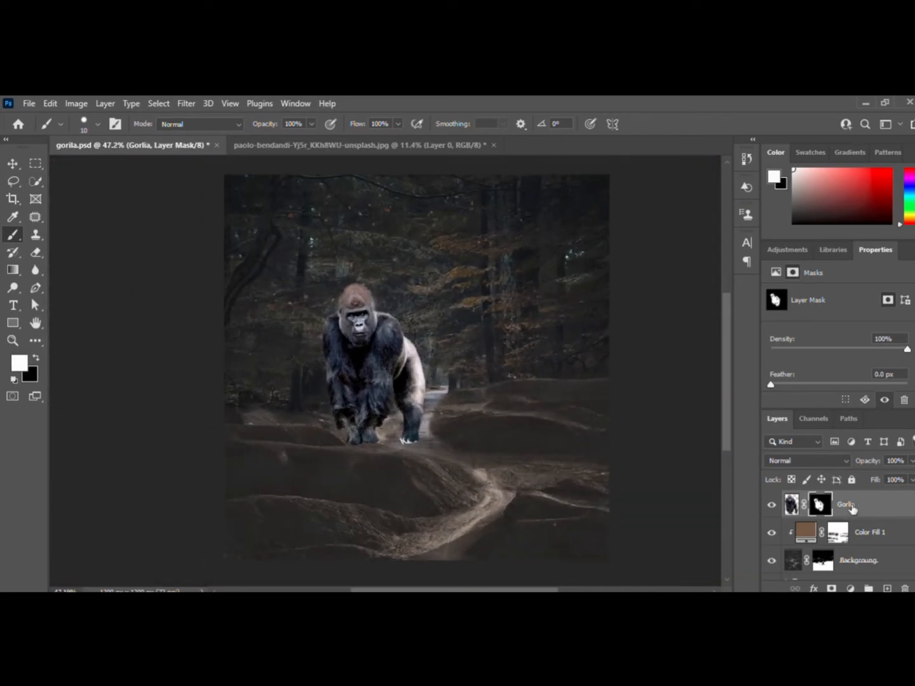
scroll(341, 468, "up", 1)
Step: Try other blend modes such as Screen, Dissolve and Linear Burn on the Color Fill 1 layer, and return it to Normal
left_click(871, 532)
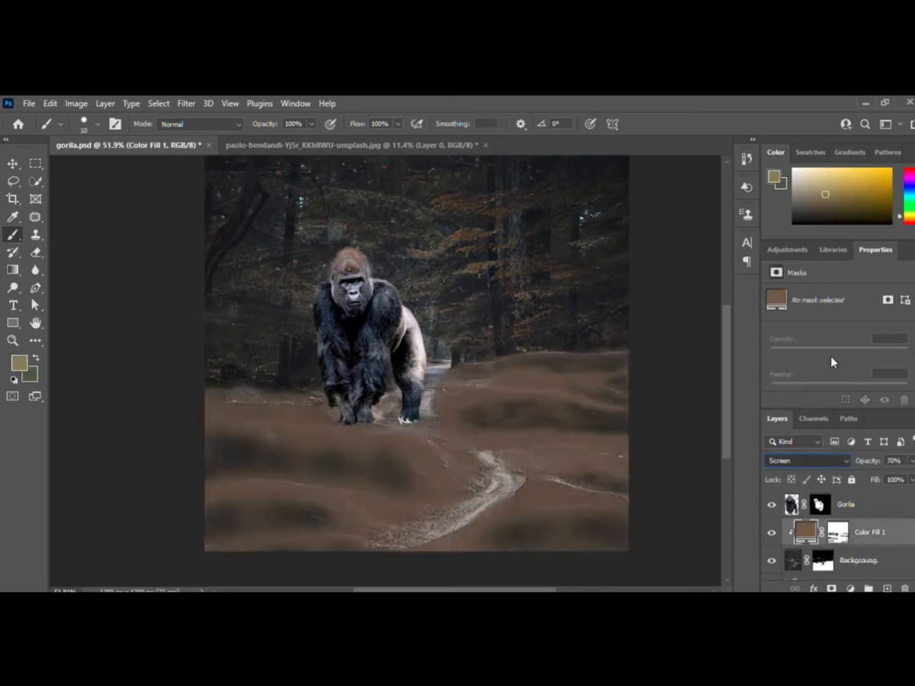
key("Up")
key("Up")
key("Up")
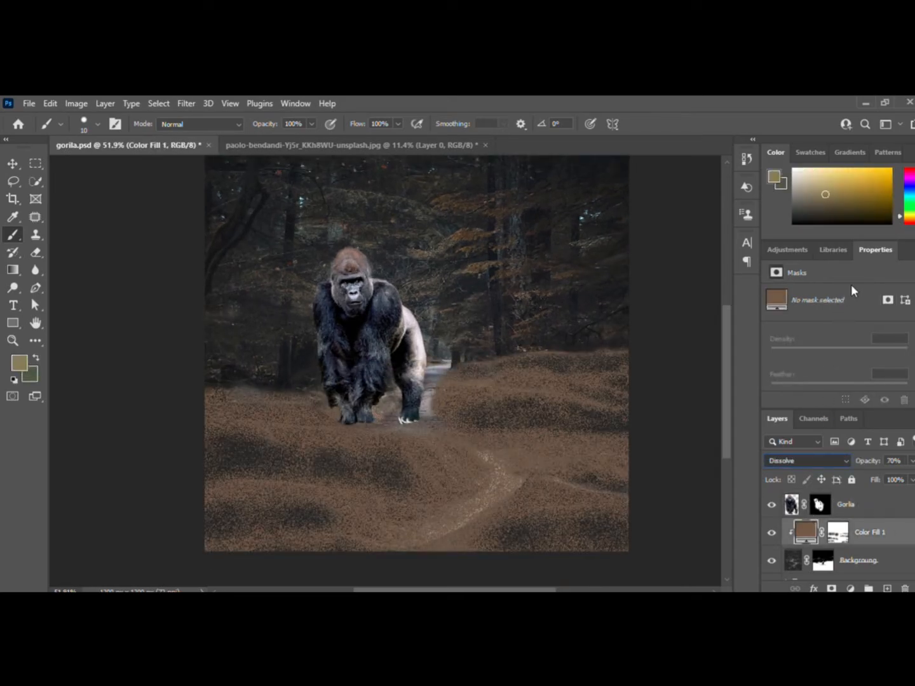
key("Down")
key("Down")
key("Down")
key("Down")
key("Down")
left_click(806, 462)
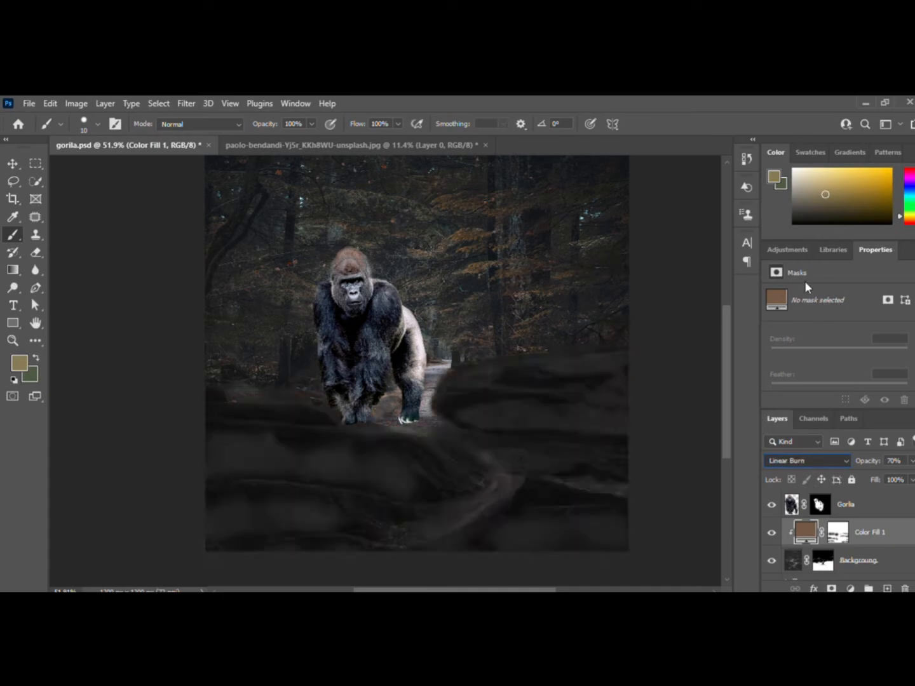
left_click(802, 409)
scroll(578, 483, "down", 2)
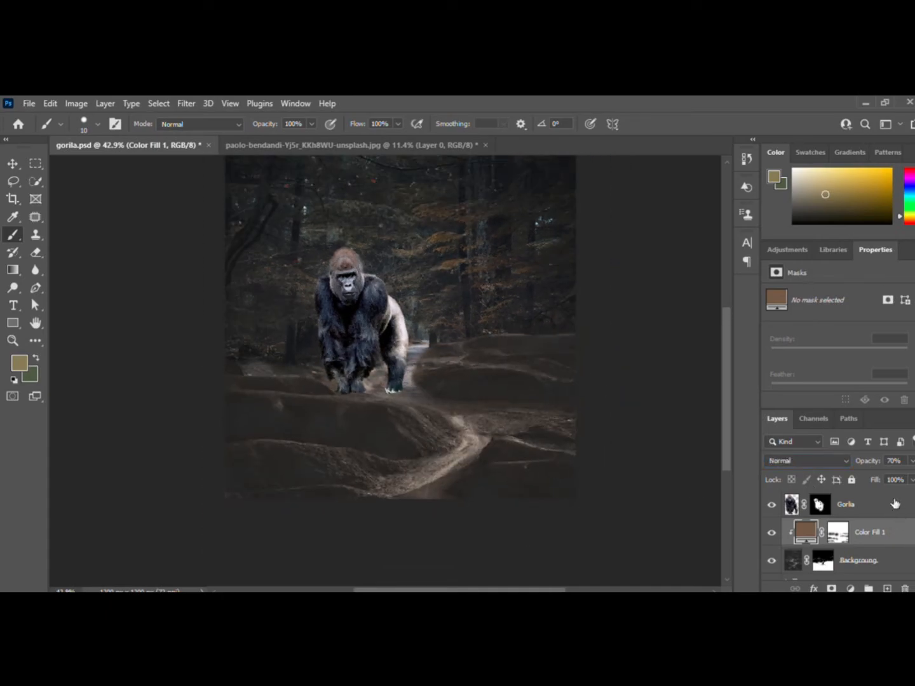
Step: Add an Exposure adjustment clipped to the gorilla layer and set its exposure to -1.63
left_click(895, 503)
scroll(539, 402, "up", 4)
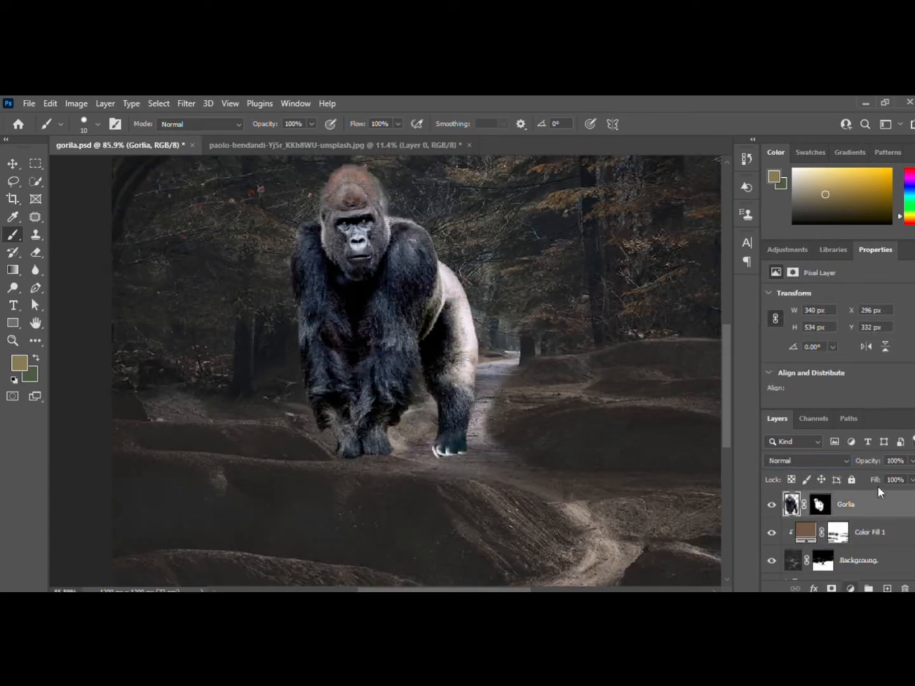
left_click(862, 388)
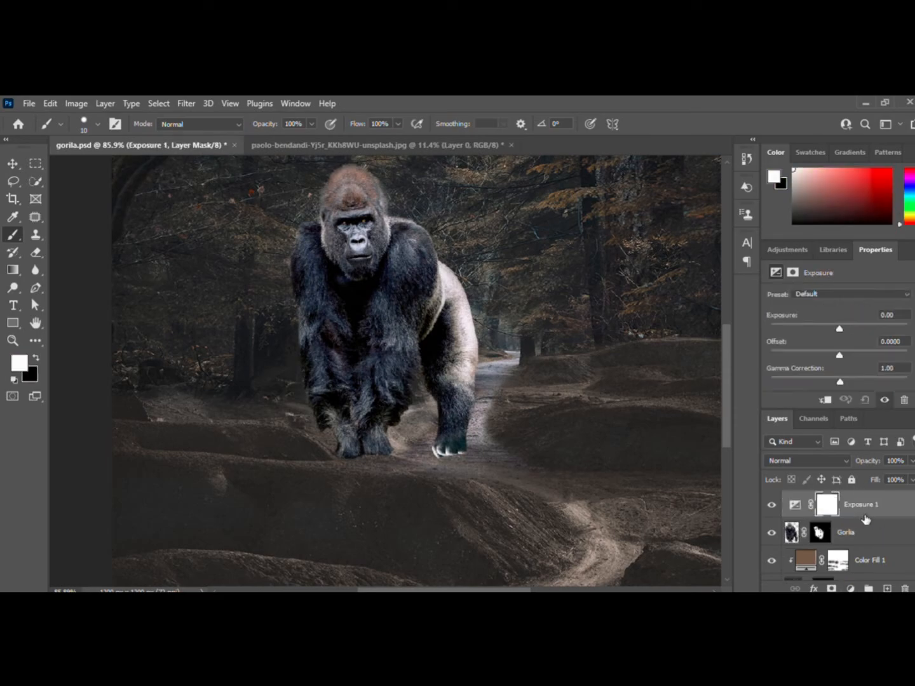
left_click(864, 521, "alt")
left_click(865, 506)
key("ctrl+alt+g")
scroll(586, 403, "down", 3)
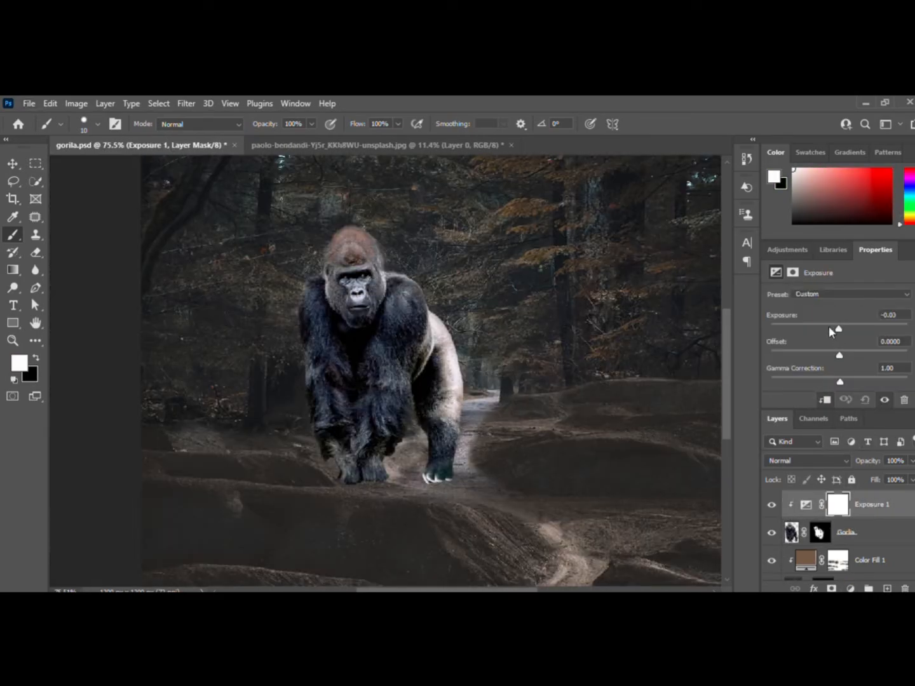
mouse_move(829, 327)
left_mouse_down()
mouse_move(820, 327)
mouse_move(842, 324)
mouse_move(822, 327)
left_mouse_up()
scroll(372, 387, "down", 3)
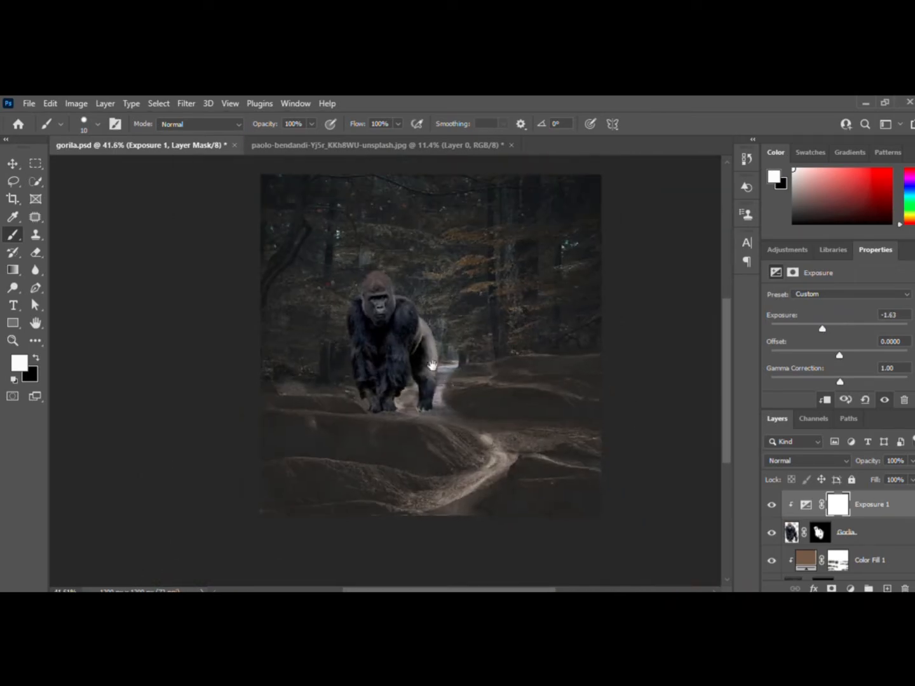
Step: Brighten the rim of the gorilla's shoulder by painting the Exposure 1 mask with a 25 px black brush at 16% flow
left_click(838, 504)
scroll(399, 321, "up", 5)
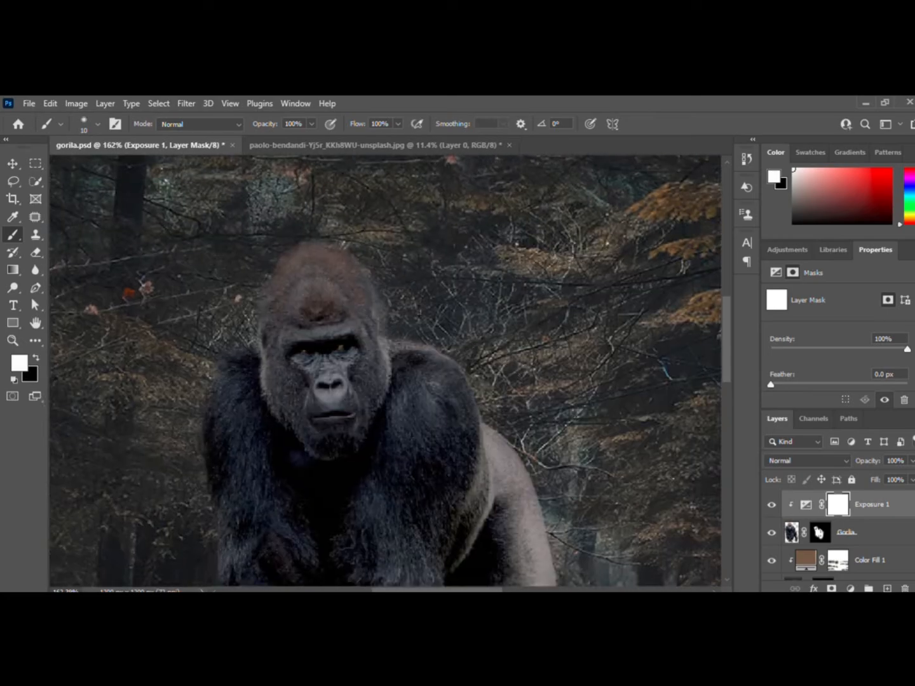
left_click_drag(348, 129, 321, 131)
scroll(379, 428, "up", 2)
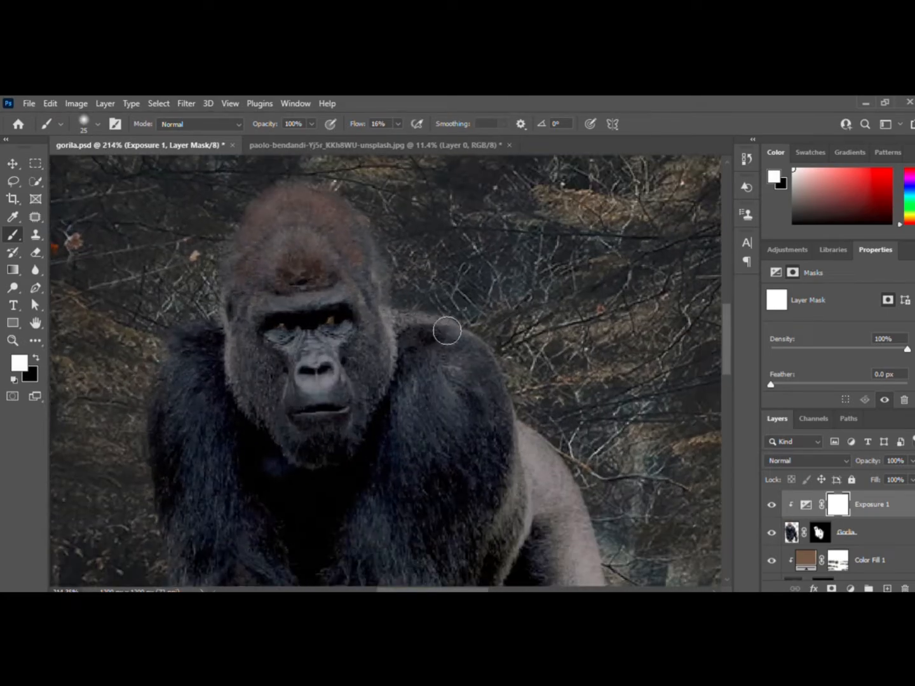
key("x")
left_click_drag(422, 319, 506, 389)
left_click_drag(568, 474, 446, 401)
left_click_drag(389, 322, 437, 393)
left_click_drag(462, 426, 410, 299)
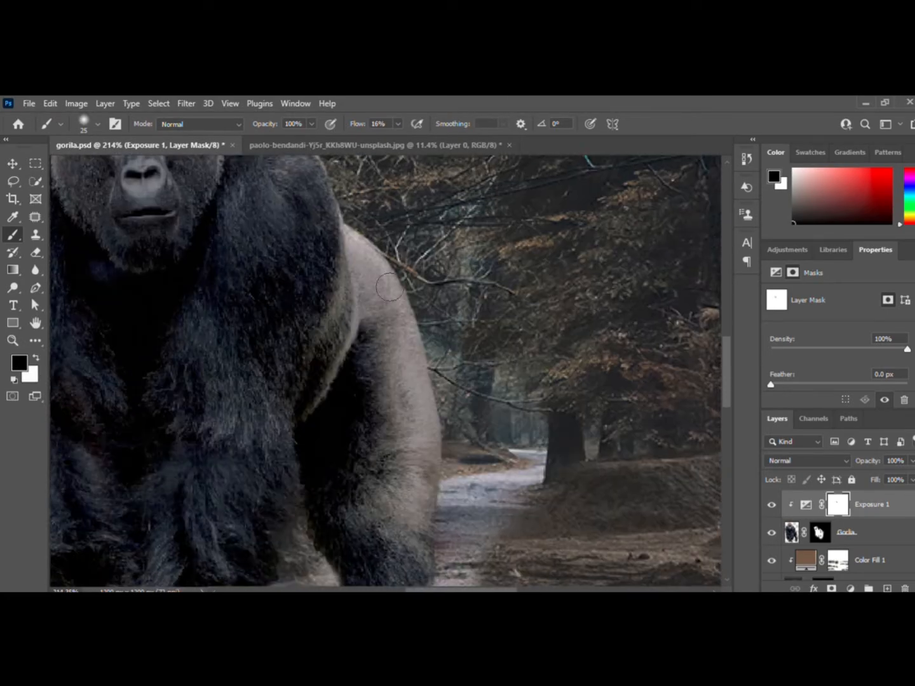
Step: Bring back the light along the gorilla's back, rump and hind leg on the Exposure 1 mask with the 25 px brush
mouse_move(360, 247)
left_mouse_down()
mouse_move(415, 356)
mouse_move(428, 438)
left_mouse_up()
left_click_drag(466, 492, 452, 391)
left_click_drag(427, 336, 404, 566)
left_click_drag(388, 518, 409, 359)
left_click_drag(402, 423, 382, 436)
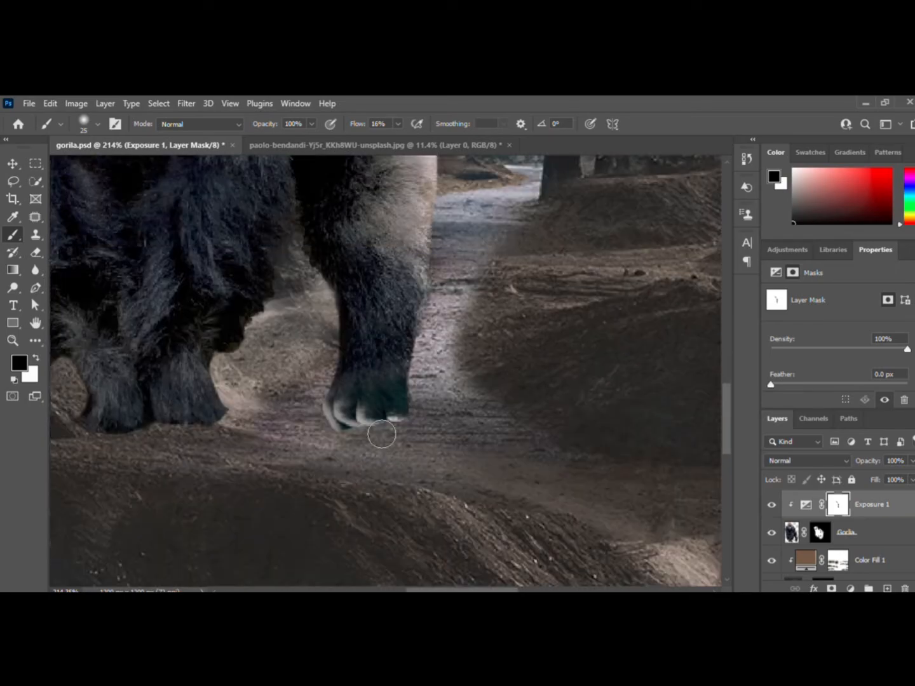
left_click_drag(390, 390, 413, 517)
key("x")
left_click_drag(433, 356, 457, 456)
key("x")
mouse_move(470, 409)
left_mouse_down()
mouse_move(449, 254)
mouse_move(464, 367)
left_mouse_up()
Step: Paint black on the Exposure 1 mask to lighten the gorilla's head, side of the face and shoulder
scroll(439, 220, "down", 3)
mouse_move(351, 242)
left_mouse_down()
mouse_move(361, 306)
mouse_move(361, 297)
left_mouse_up()
left_click_drag(286, 243, 343, 231)
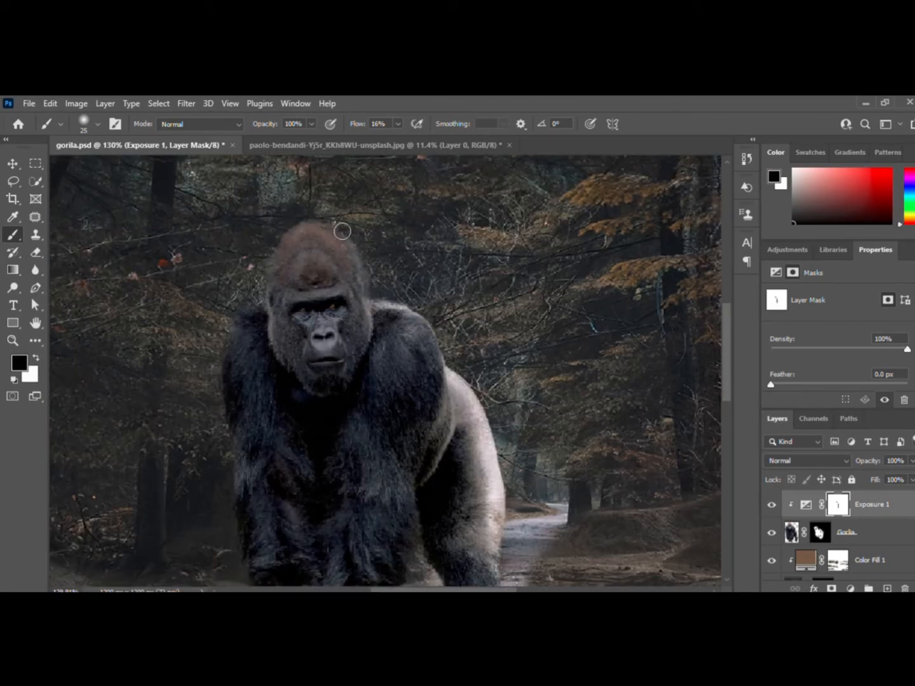
mouse_move(311, 337)
left_mouse_down()
mouse_move(284, 310)
mouse_move(264, 396)
left_mouse_up()
scroll(283, 310, "up", 5)
mouse_move(357, 291)
left_mouse_down()
mouse_move(387, 396)
mouse_move(363, 422)
left_mouse_up()
mouse_move(344, 249)
left_mouse_down()
mouse_move(352, 233)
mouse_move(377, 320)
mouse_move(310, 330)
left_mouse_up()
scroll(352, 505, "down", 10)
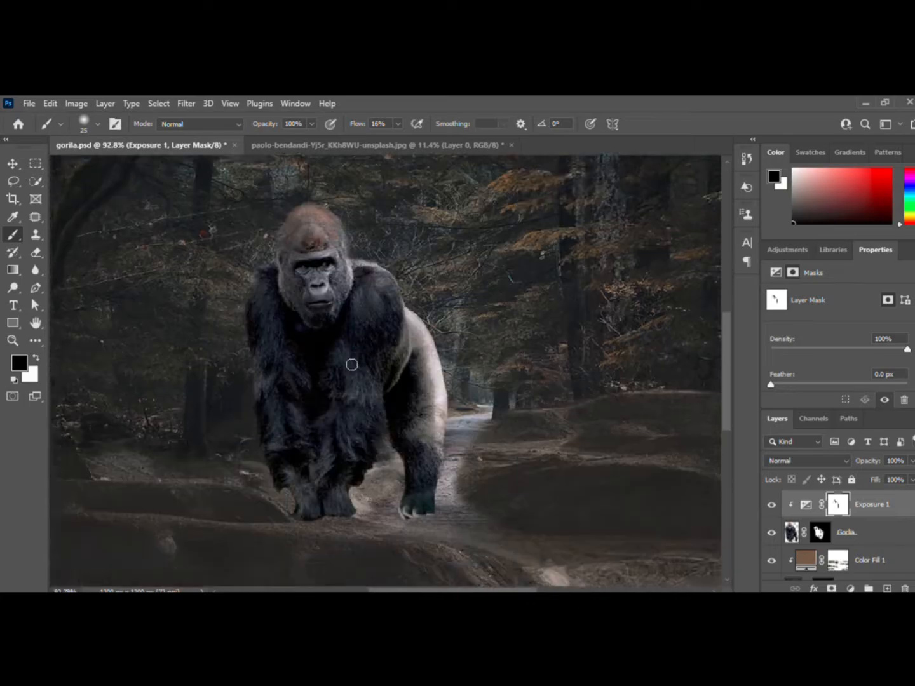
Step: Extend the lightened area over the gorilla's flank and upper hind leg on the Exposure 1 mask
scroll(318, 403, "up", 3)
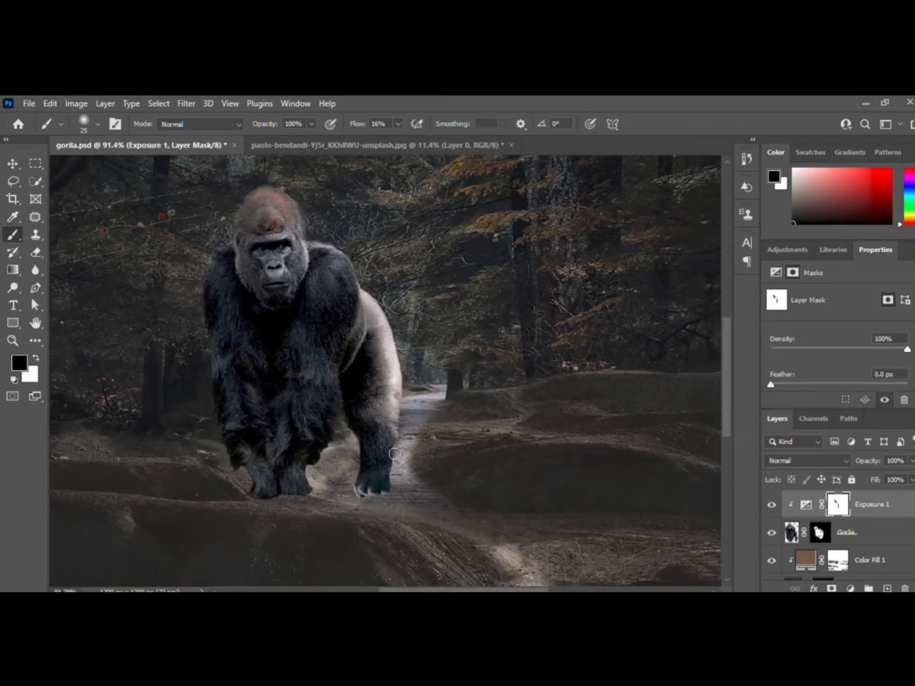
scroll(319, 403, "down", 3)
scroll(325, 333, "up", 5)
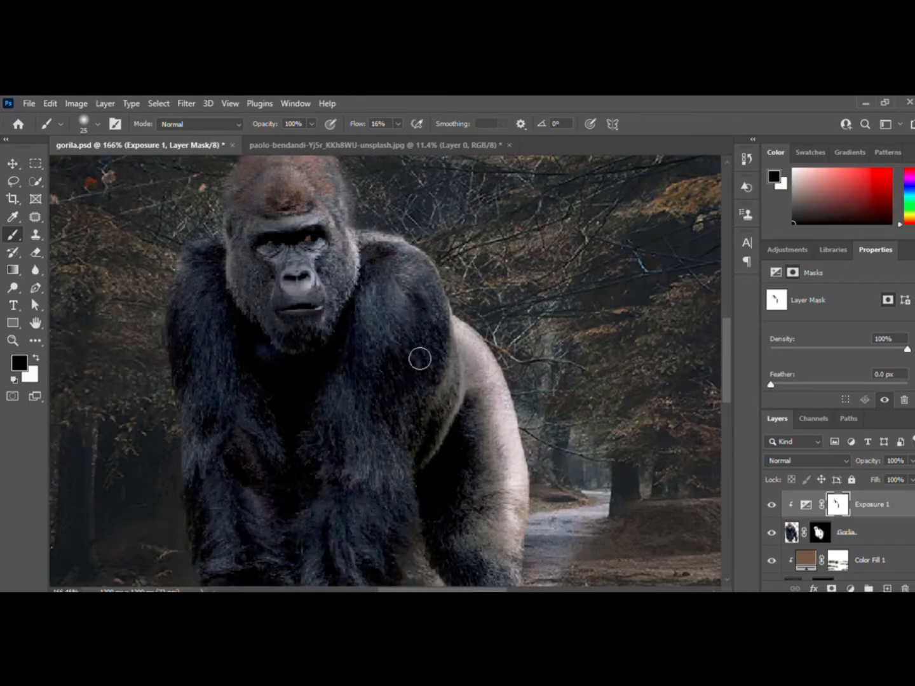
mouse_move(445, 432)
left_mouse_down()
mouse_move(465, 346)
mouse_move(499, 508)
left_mouse_up()
scroll(424, 502, "down", 3)
scroll(326, 419, "down", 5)
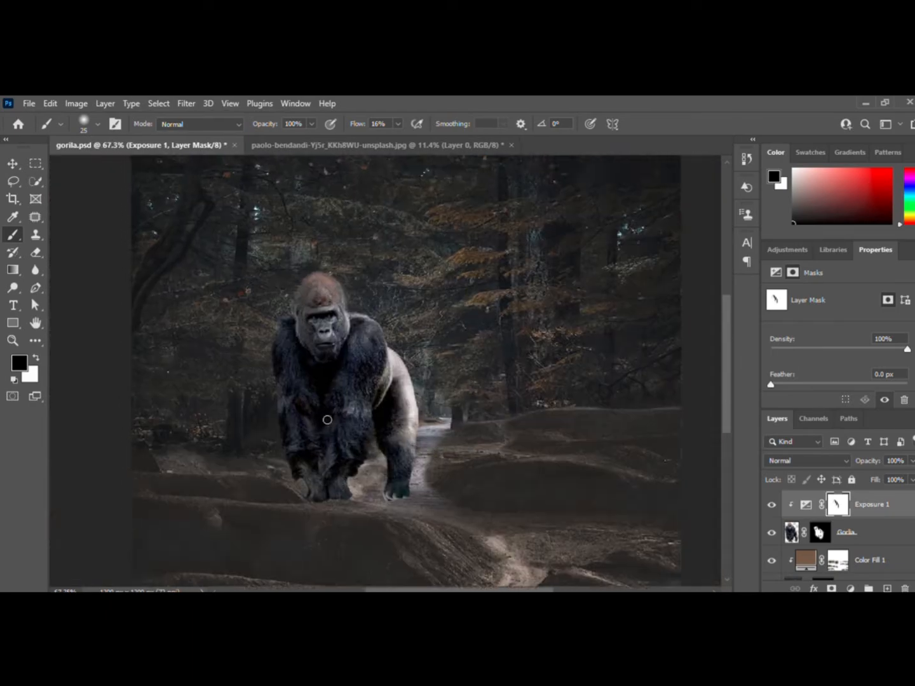
Step: Add a new layer below the gorilla and paint black contact shadows under its feet with a flattened 125 px brush
scroll(345, 458, "up", 4)
left_click(890, 568)
left_click(891, 589)
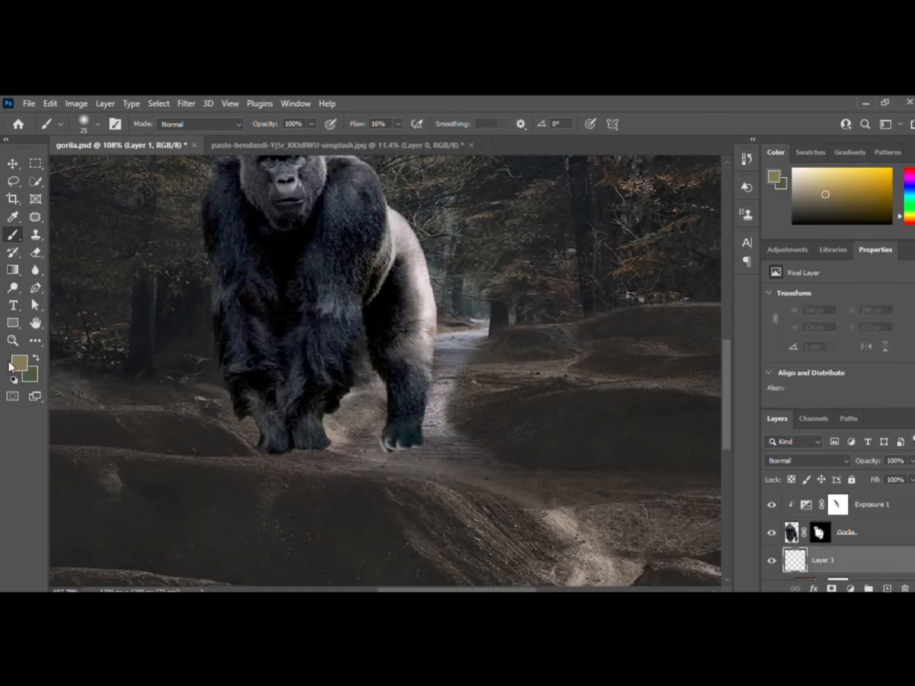
key("d")
key("bracketright")
key("bracketright")
key("bracketright")
key("bracketright")
mouse_move(388, 453)
left_mouse_down()
mouse_move(417, 460)
mouse_move(382, 455)
left_mouse_up()
mouse_move(271, 456)
left_mouse_down()
mouse_move(339, 454)
mouse_move(226, 460)
left_mouse_up()
scroll(226, 462, "down", 5)
scroll(315, 474, "up", 3)
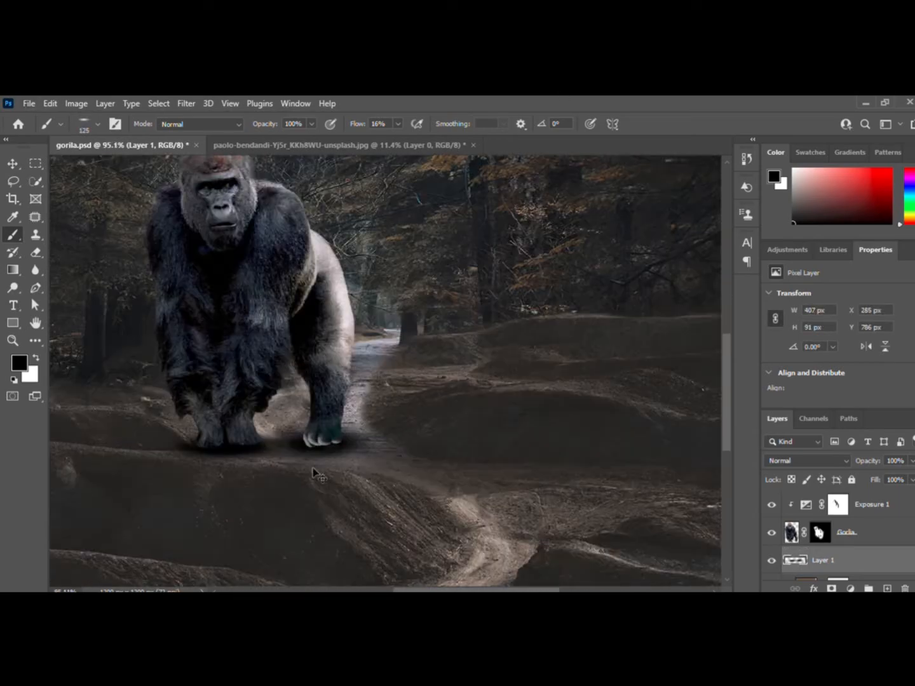
Step: Undo the front-foot shadow and repaint a soft shadow on the ground beneath the gorilla with the flattened 125 px brush
key("ctrl+z")
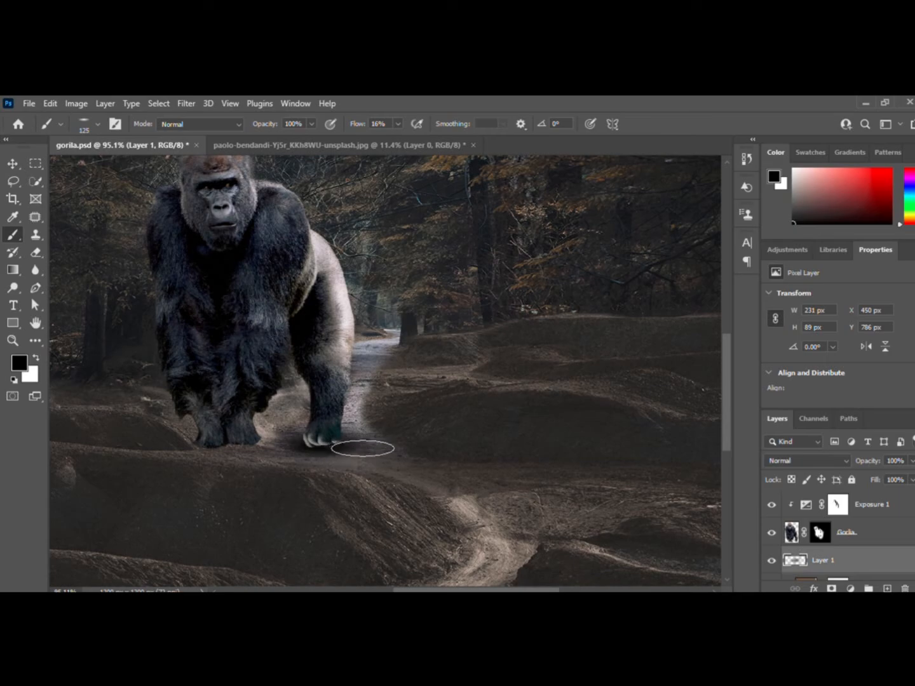
mouse_move(272, 449)
left_mouse_down()
mouse_move(276, 441)
mouse_move(268, 459)
mouse_move(198, 489)
mouse_move(278, 469)
mouse_move(295, 500)
mouse_move(257, 523)
left_mouse_up()
scroll(198, 489, "down", 3)
scroll(257, 523, "down", 2)
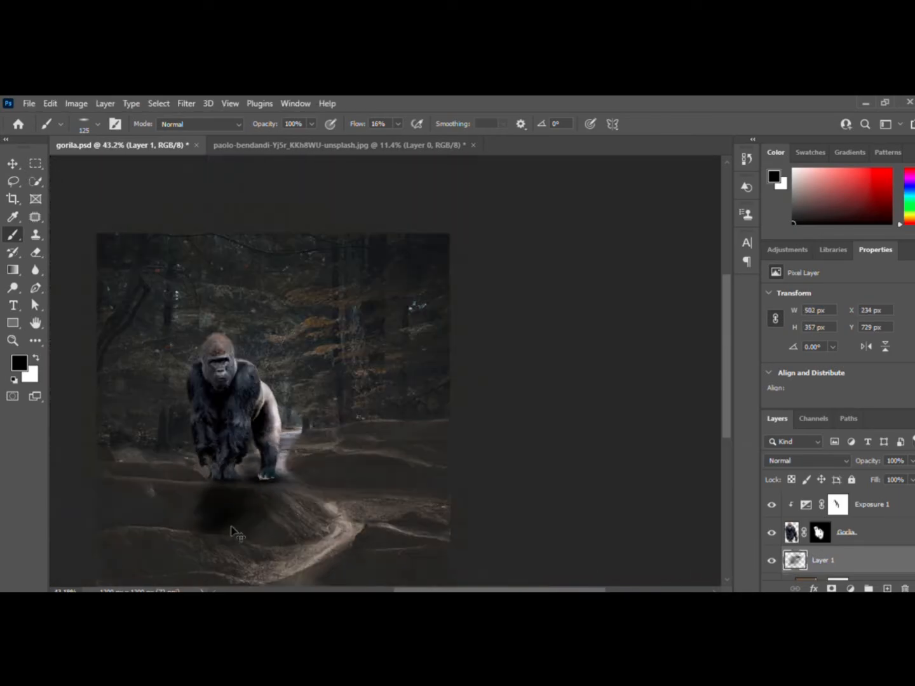
scroll(227, 457, "up", 2)
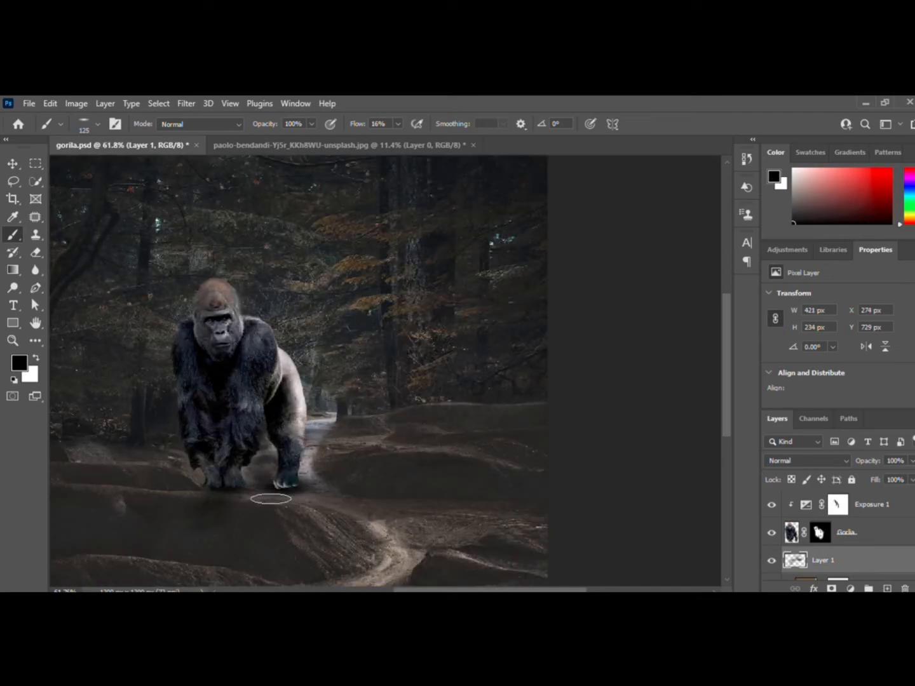
Step: Try a broad 600 px shadow stroke across the ground beneath the gorilla, and undo it
key("]")
left_click_drag(337, 505, 210, 492)
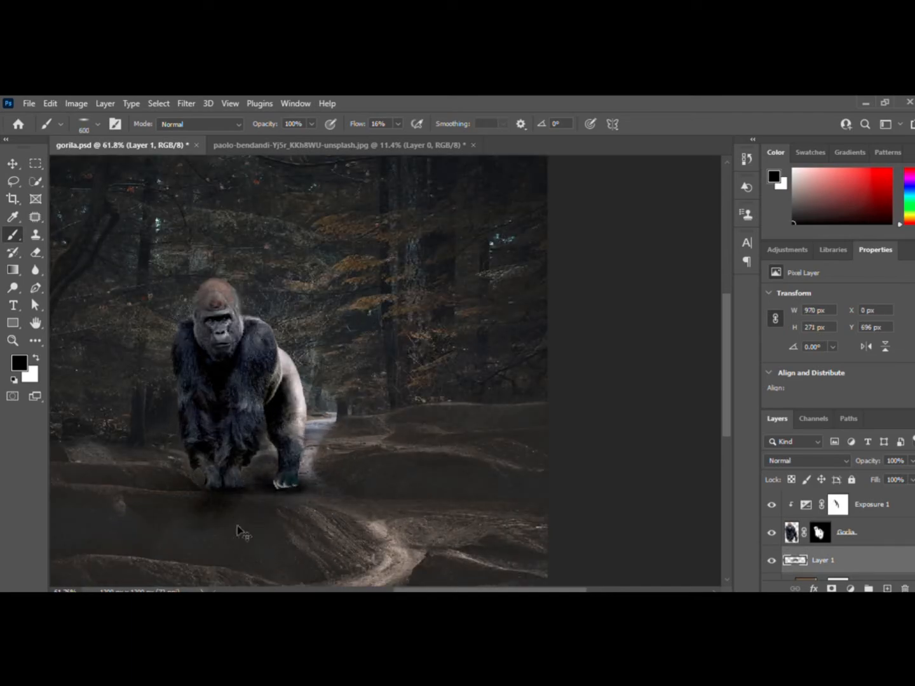
key("ctrl+z")
Step: Paint a wider soft black shadow on Layer 1 around and below the gorilla's feet with the flattened brush at 300 px
scroll(226, 505, "up", 2)
key("[")
key("[")
key("[")
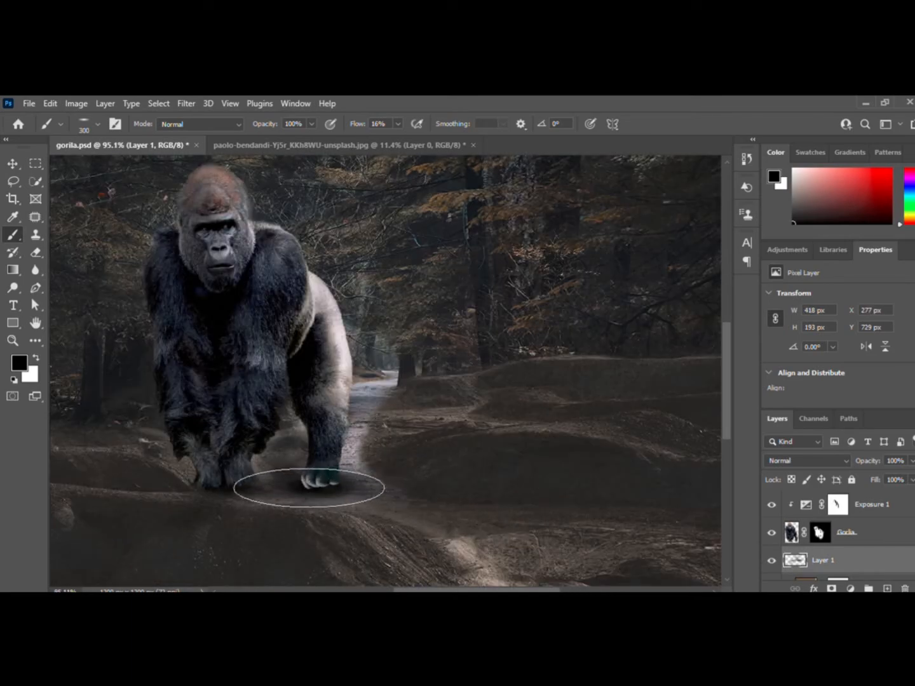
mouse_move(357, 465)
left_mouse_down()
mouse_move(378, 485)
mouse_move(296, 494)
mouse_move(262, 512)
left_mouse_up()
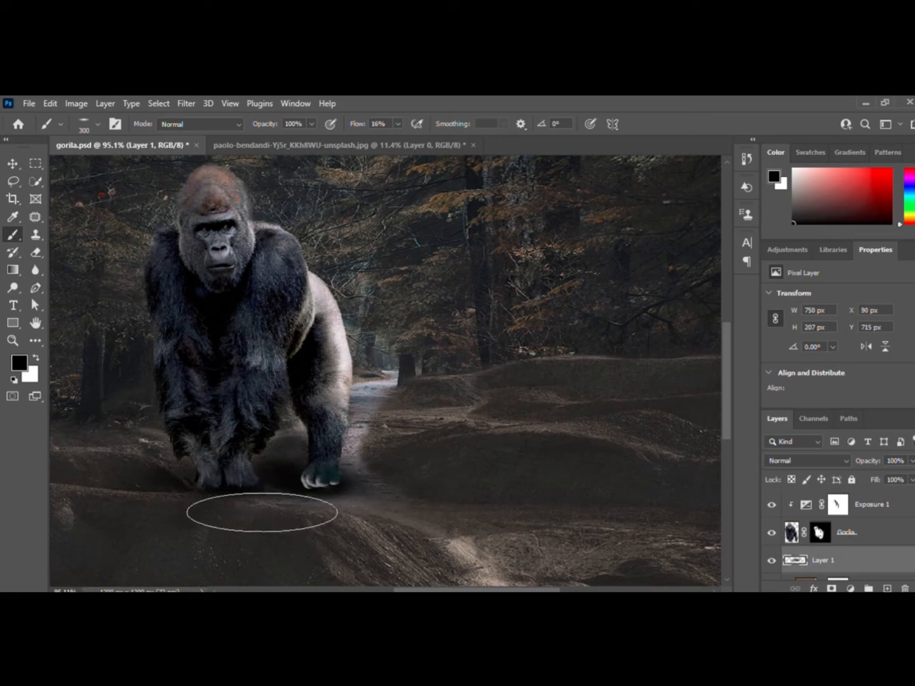
scroll(340, 532, "down", 3)
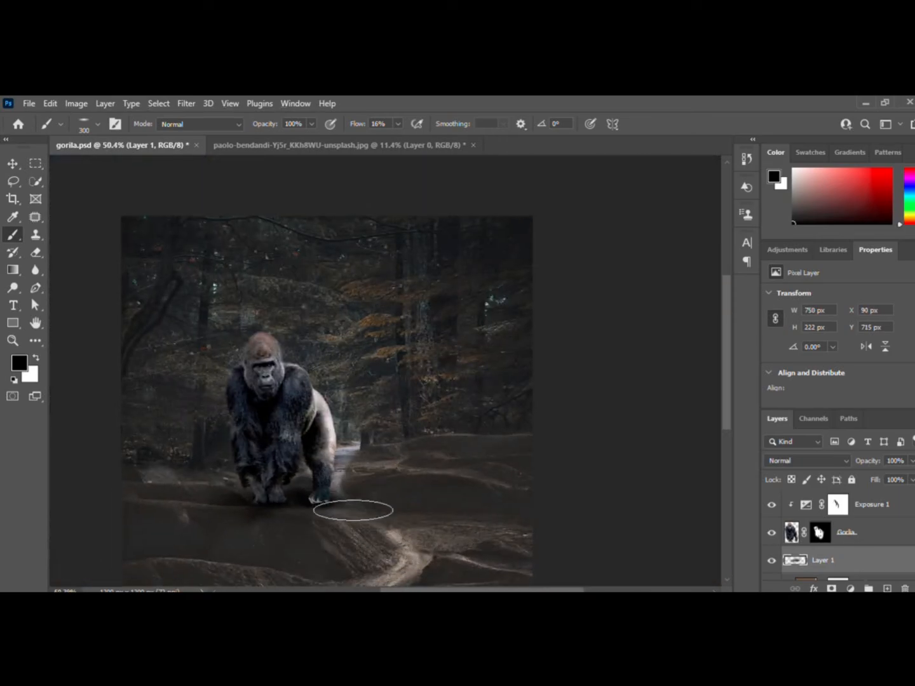
scroll(236, 466, "up", 2)
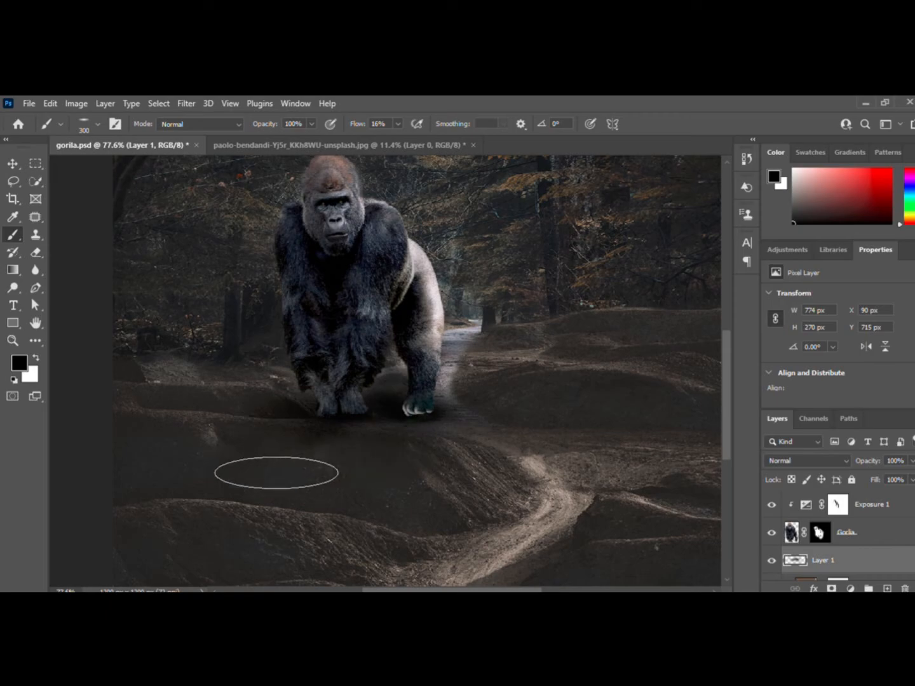
Step: Add an Exposure adjustment above Color Fill 1, set its exposure to -1.82 and clip it to the ground layers
scroll(277, 472, "down", 5)
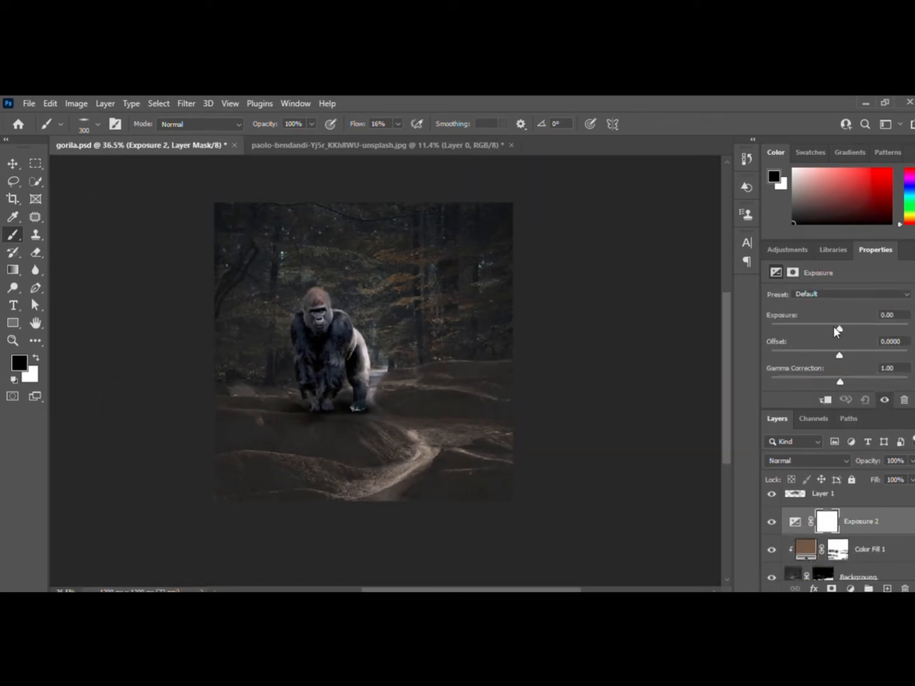
left_click_drag(832, 326, 817, 327)
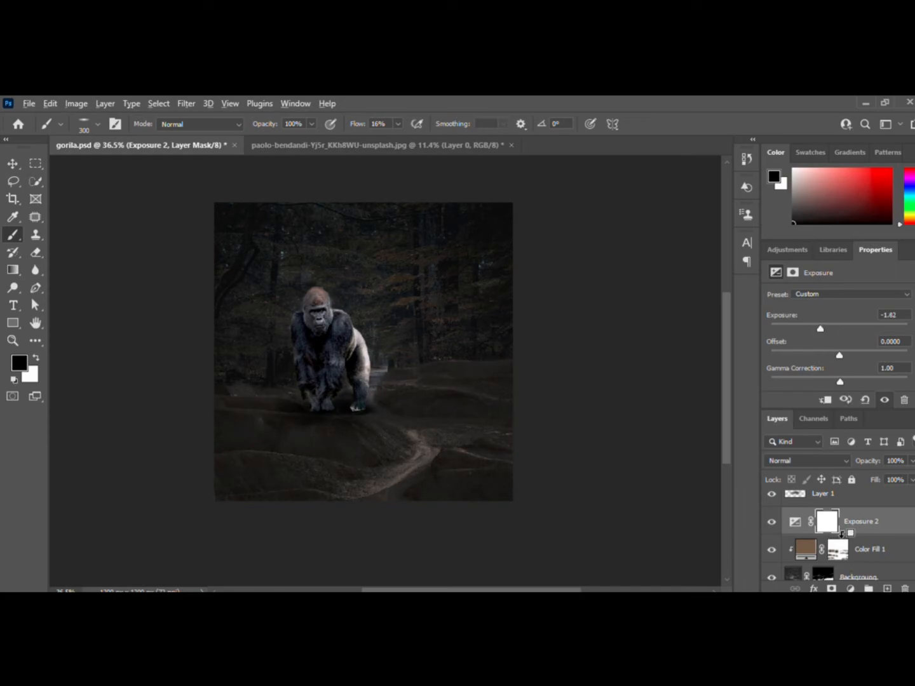
left_click(849, 535, "alt")
Step: Paint black on the Exposure 2 mask with the flattened brush at 175 px to bring out the ridge and slope below the gorilla
left_click(838, 530)
scroll(300, 454, "up", 1)
scroll(298, 456, "up", 7)
key("bracketleft")
key("bracketleft")
key("bracketleft")
scroll(209, 396, "up", 2)
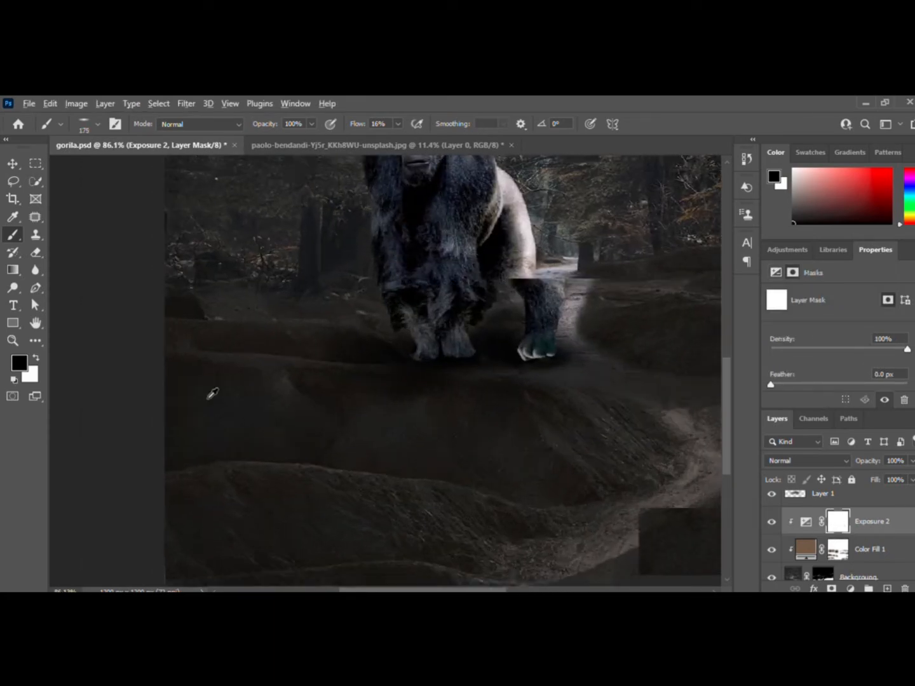
scroll(217, 442, "up", 1)
scroll(223, 439, "up", 1)
key("x")
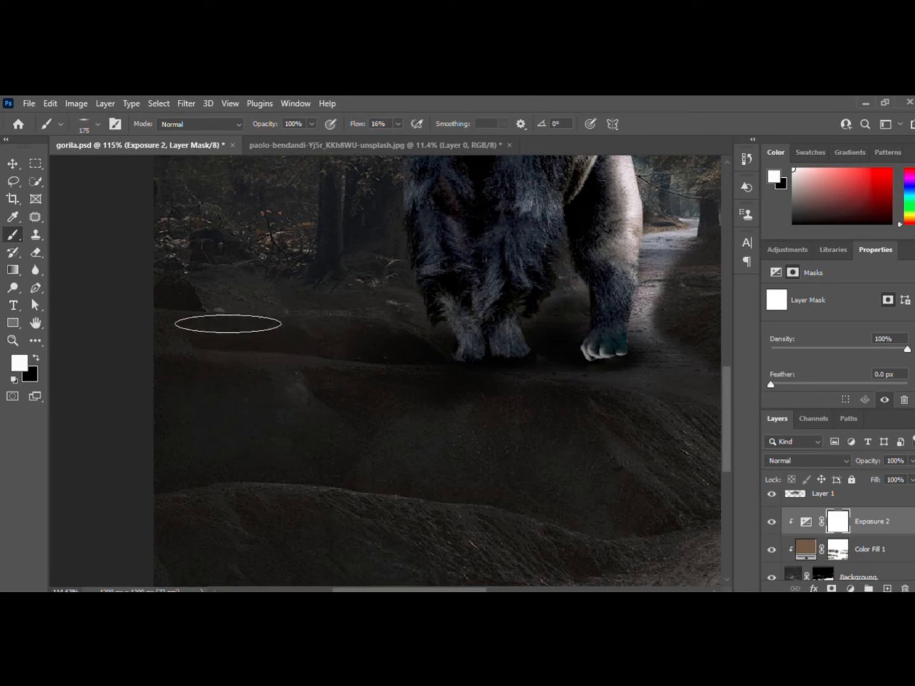
key("x")
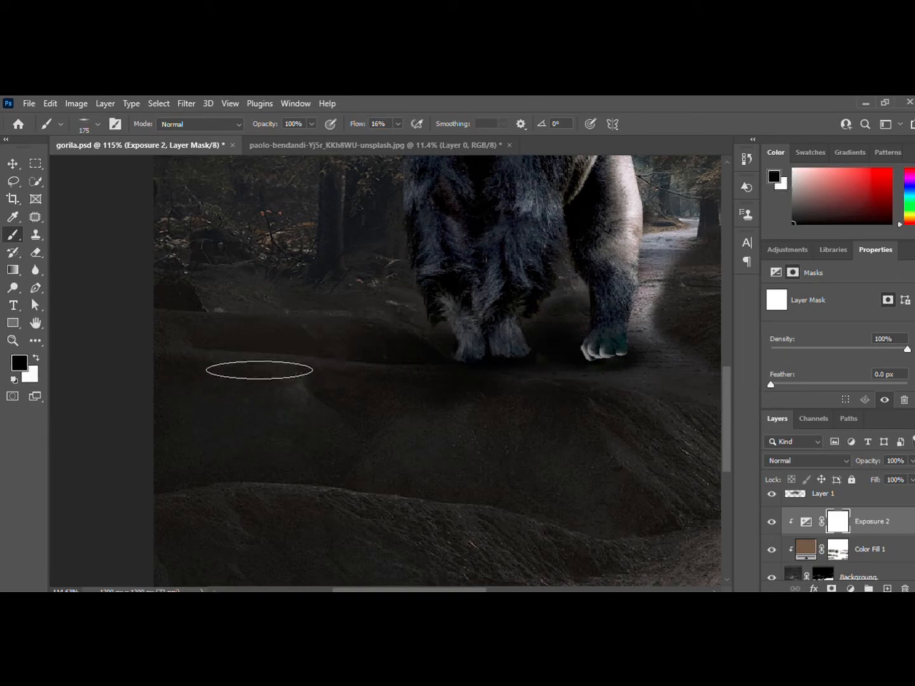
mouse_move(210, 359)
left_mouse_down()
mouse_move(469, 375)
mouse_move(700, 413)
left_mouse_up()
left_click_drag(720, 419, 628, 417)
mouse_move(572, 474)
left_mouse_down()
mouse_move(632, 431)
mouse_move(651, 521)
left_mouse_up()
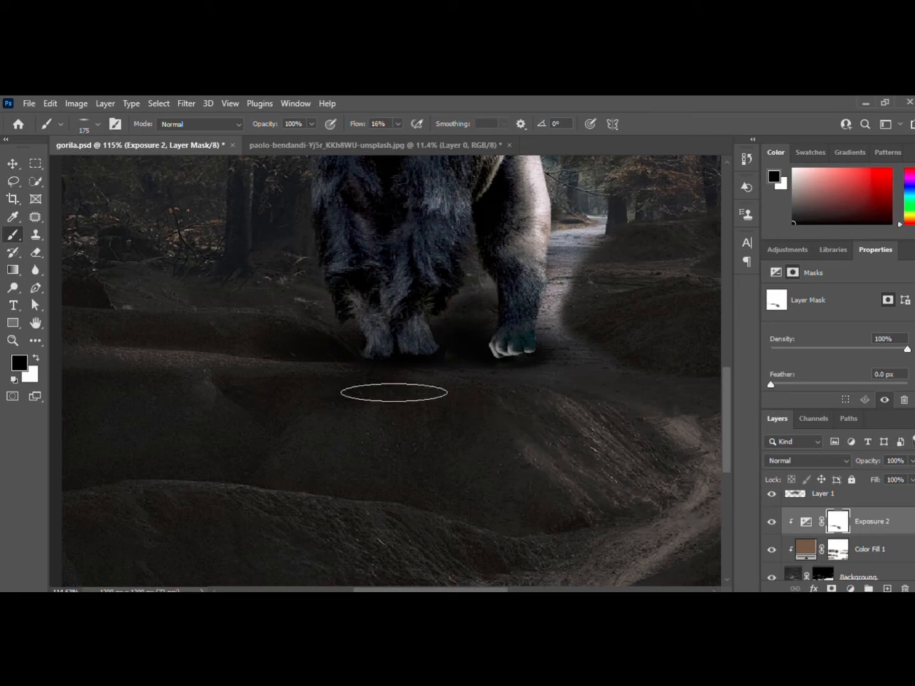
Step: Mask Exposure 2 with black strokes along the ridges behind the gorilla and on the hills beside the path
left_click_drag(138, 388, 198, 408)
left_click_drag(178, 334, 443, 361)
left_click_drag(689, 334, 240, 349)
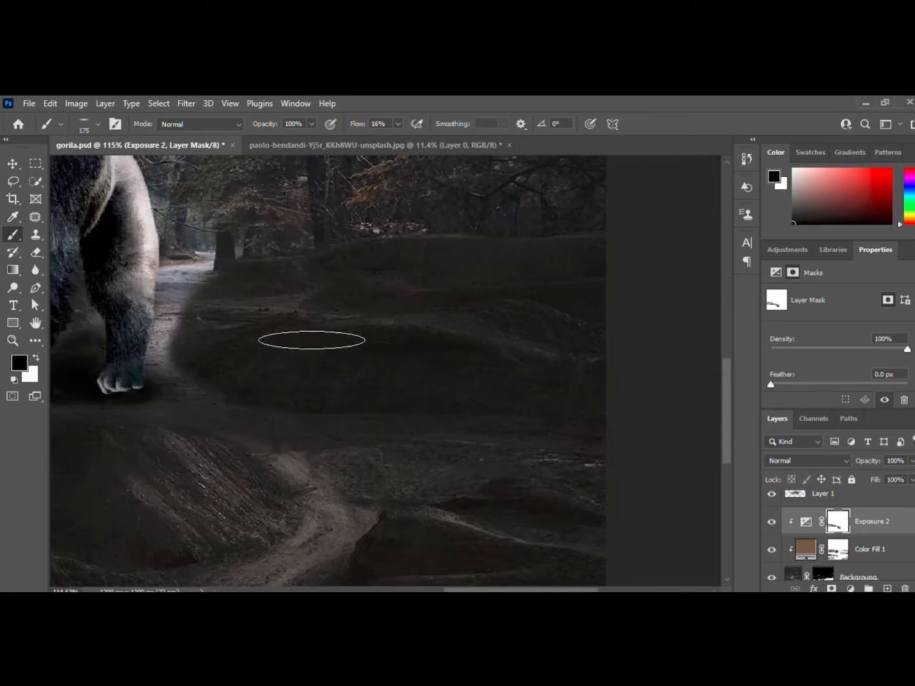
mouse_move(312, 340)
left_mouse_down()
mouse_move(579, 311)
mouse_move(569, 290)
mouse_move(638, 243)
left_mouse_up()
scroll(460, 400, "down", 3)
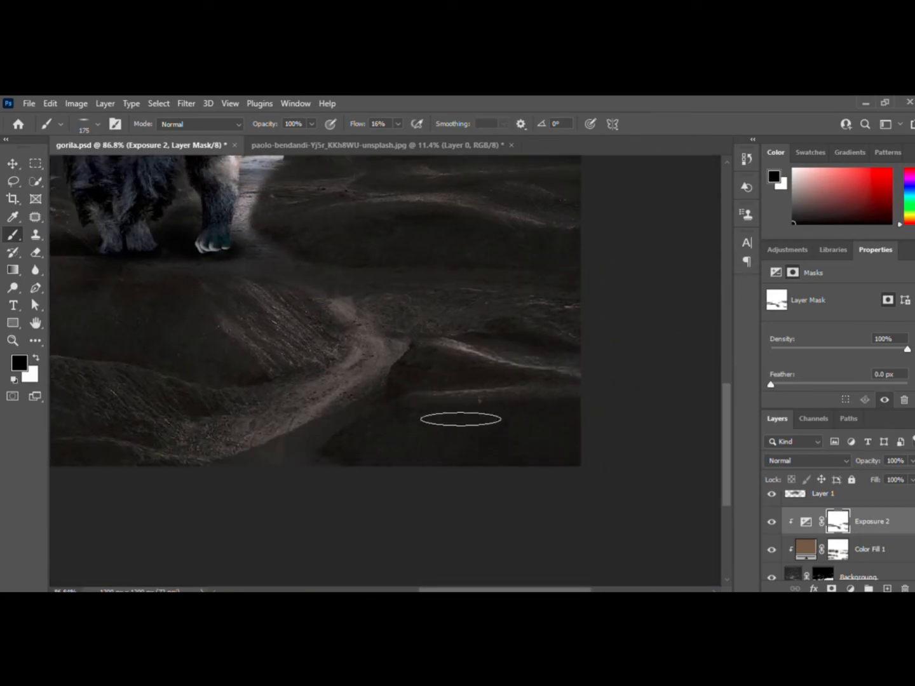
Step: Paint black on the Exposure 2 mask along the crests of the foreground hills to bring back their highlights
mouse_move(63, 430)
left_mouse_down()
mouse_move(292, 370)
mouse_move(315, 382)
left_mouse_up()
left_click_drag(176, 412, 469, 409)
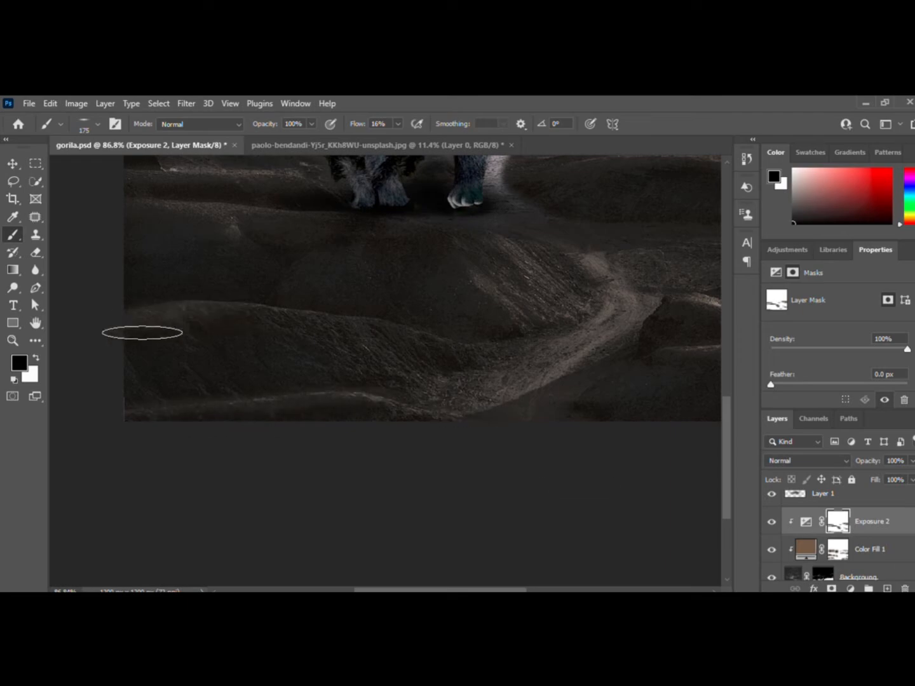
left_click_drag(245, 312, 365, 321)
scroll(419, 357, "down", 4)
scroll(316, 329, "up", 8)
key("x")
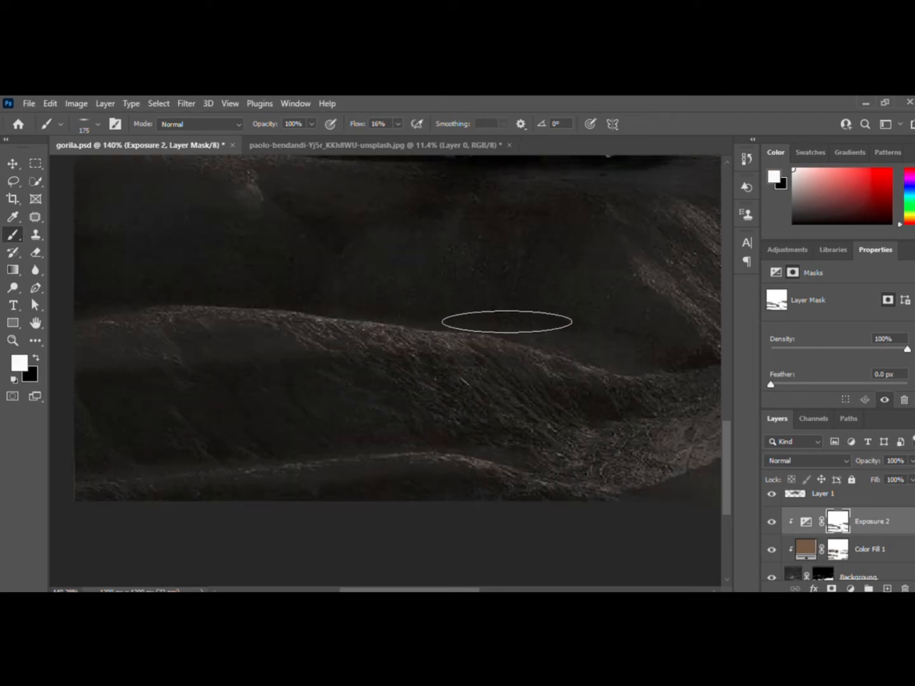
scroll(432, 331, "down", 1)
left_click_drag(422, 362, 353, 436)
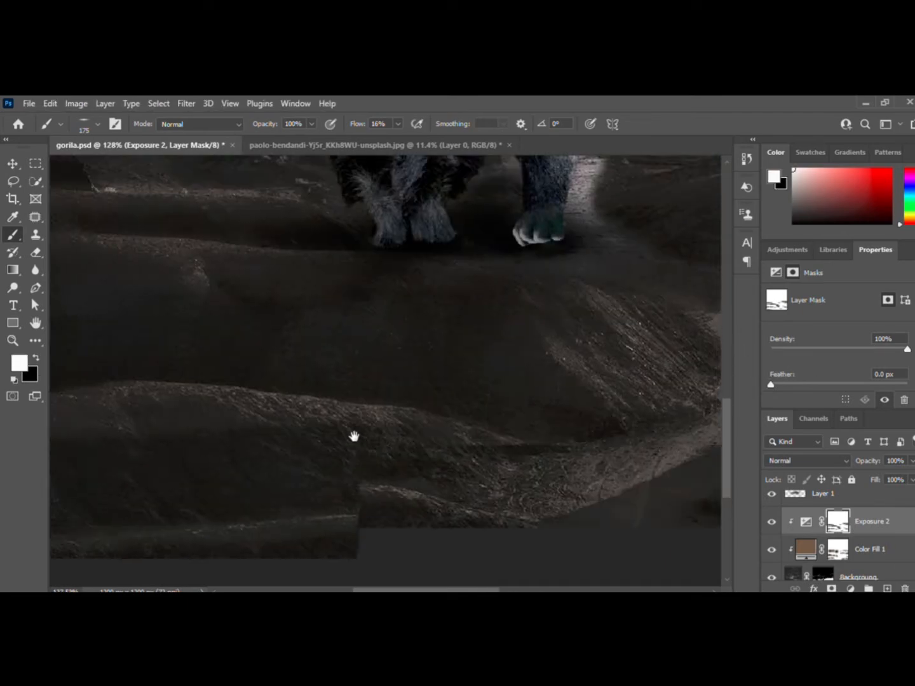
Step: Refine the Exposure 2 mask with black strokes along the distant hill crests beside the gorilla
scroll(491, 336, "down", 5)
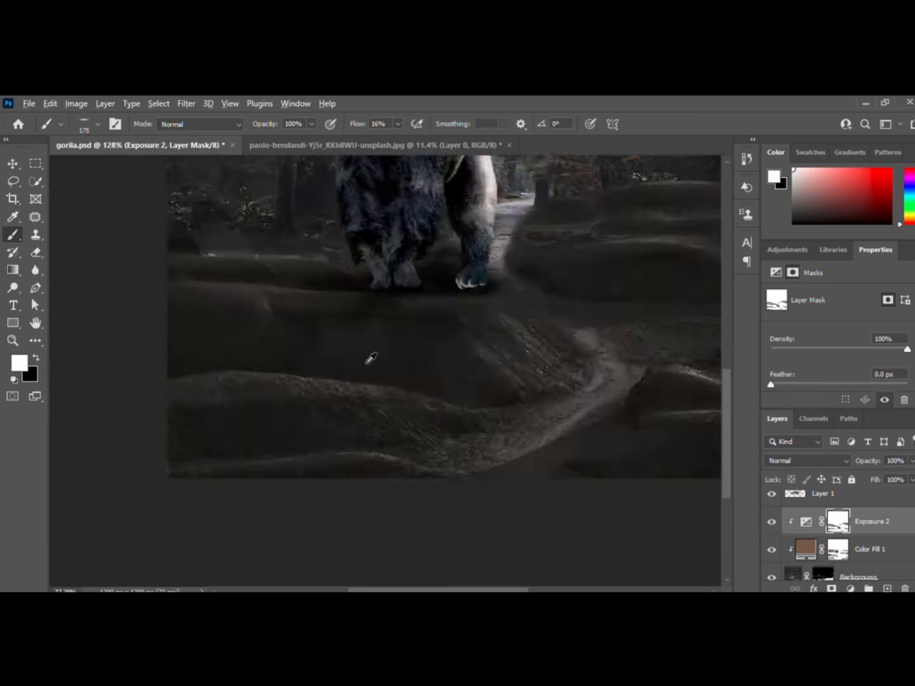
scroll(572, 324, "up", 5)
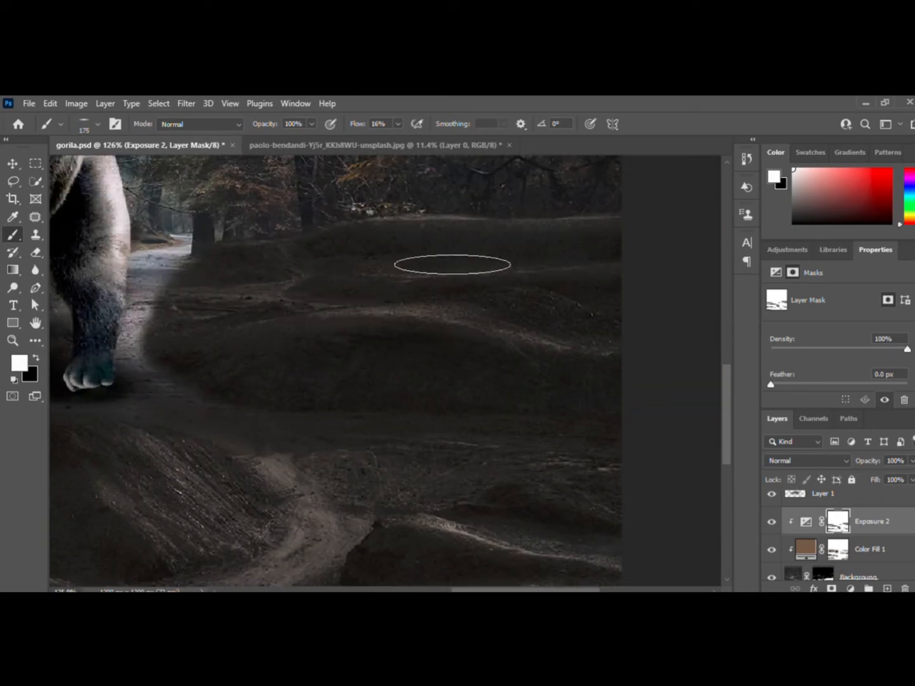
scroll(452, 265, "up", 4)
key("x")
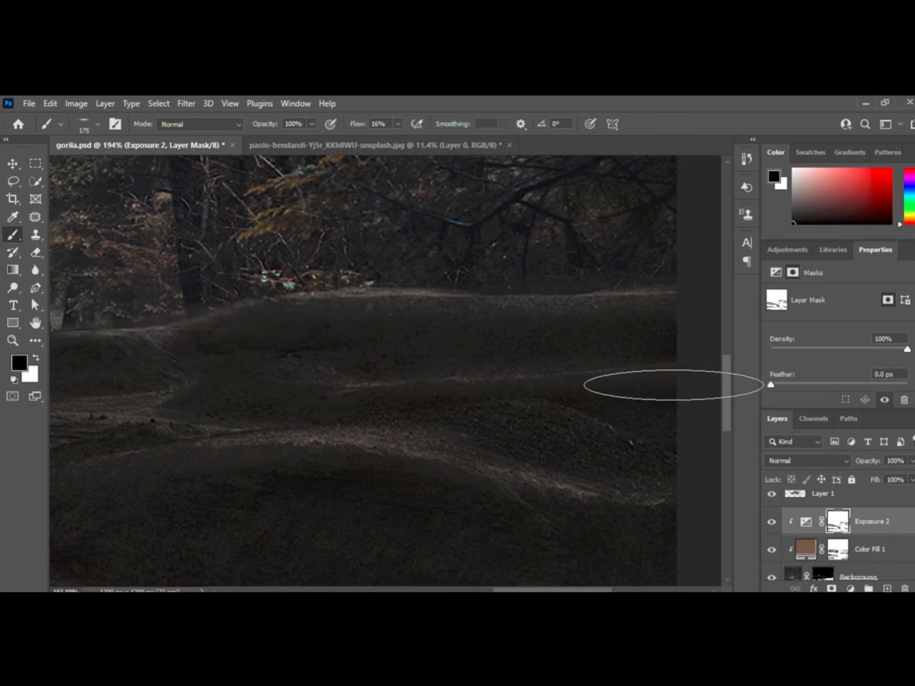
scroll(388, 413, "down", 3)
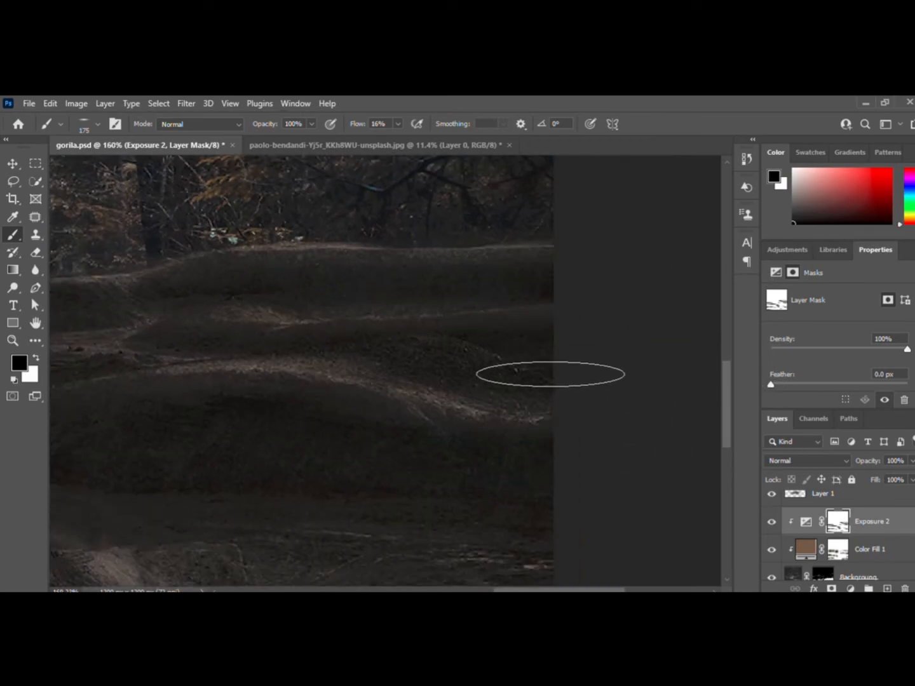
scroll(260, 420, "down", 6)
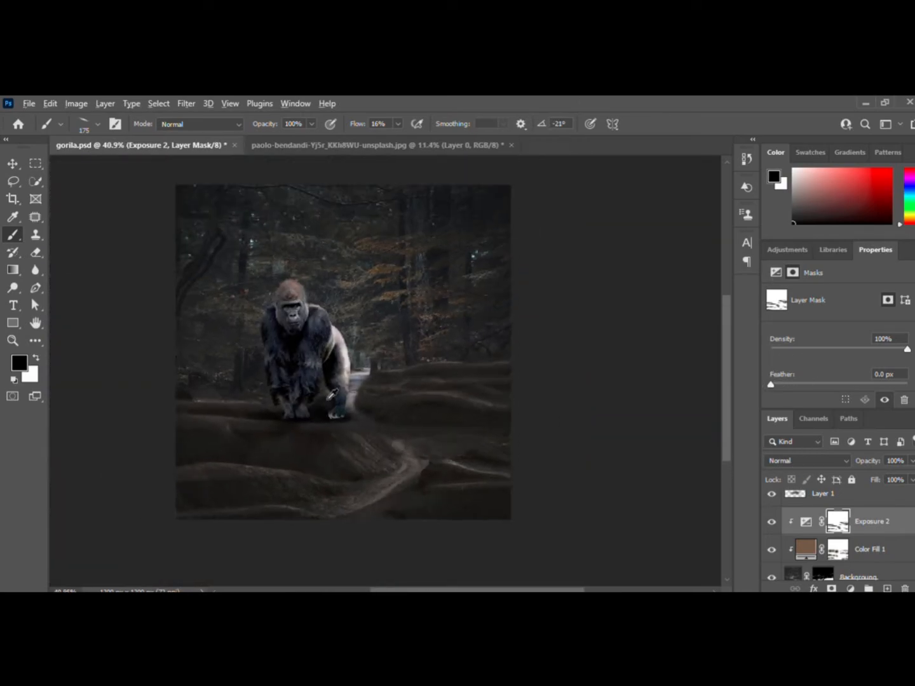
Step: Paint a soft black shadow around the gorilla's rear foot on Layer 2 above Exposure 1, reducing the flattened brush to 80 and 45 px
scroll(294, 409, "up", 3)
scroll(363, 392, "up", 5)
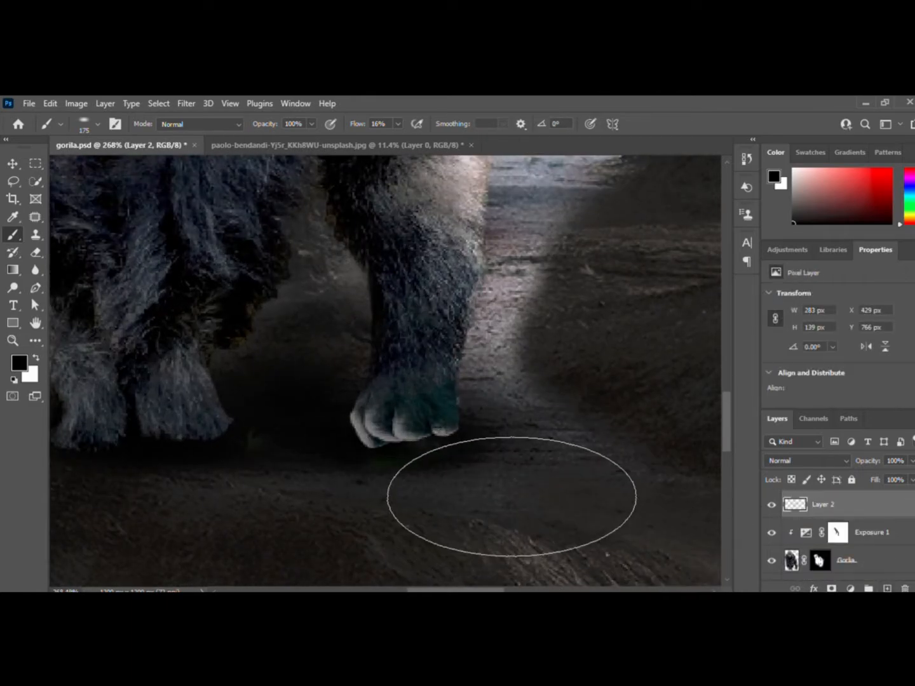
scroll(364, 455, "up", 2)
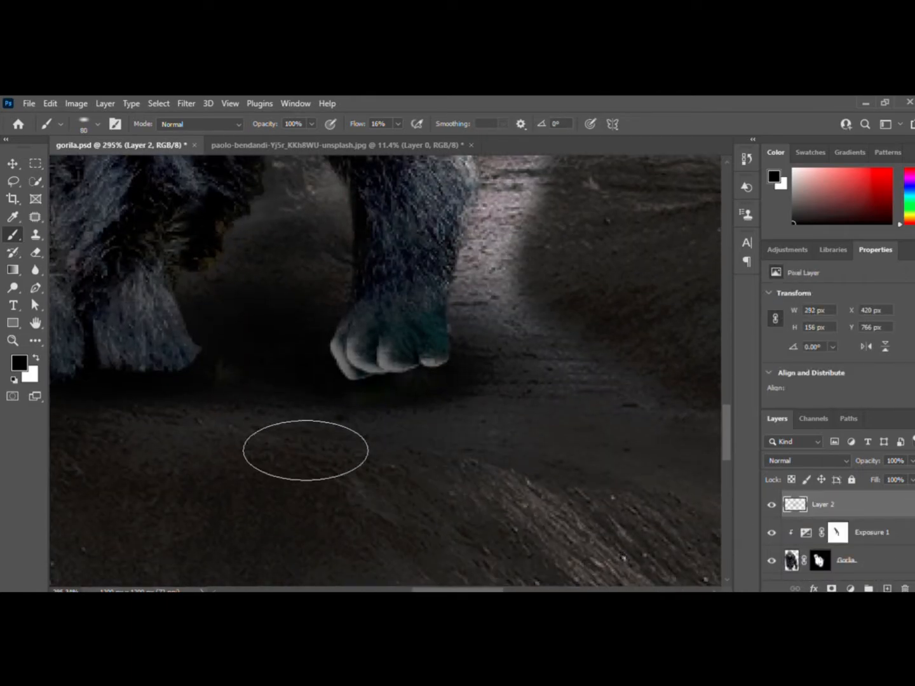
scroll(272, 496, "down", 4)
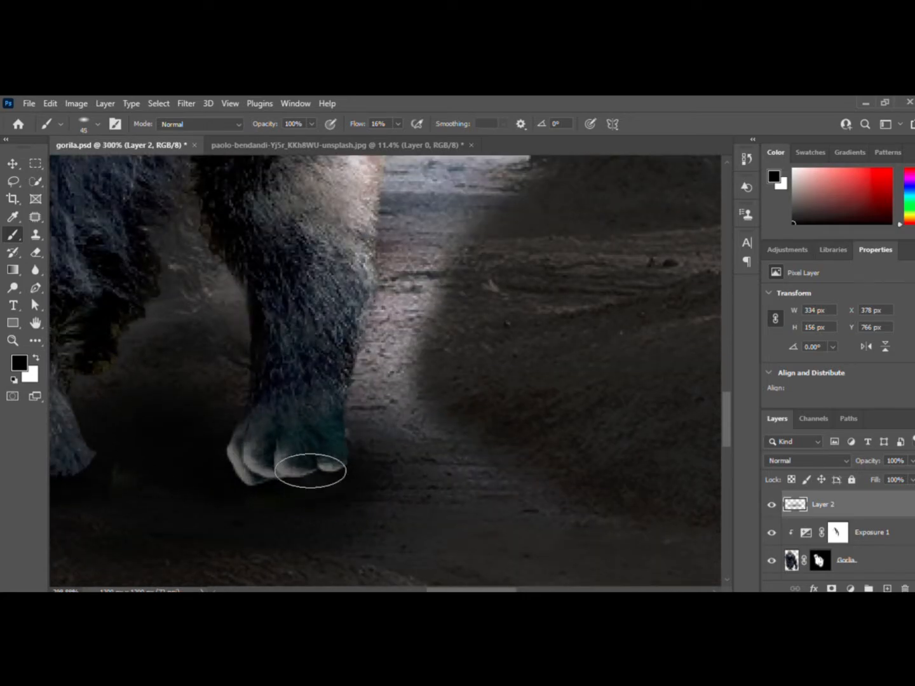
Step: Try darkening the rear foot's toes on Layer 2 with the flattened black brush at 30 px
scroll(259, 473, "up", 3)
key("bracketleft")
key("bracketleft")
key("bracketleft")
mouse_move(267, 503)
left_mouse_down()
mouse_move(291, 492)
mouse_move(406, 490)
mouse_move(251, 474)
mouse_move(244, 454)
mouse_move(286, 453)
left_mouse_up()
scroll(286, 453, "down", 8)
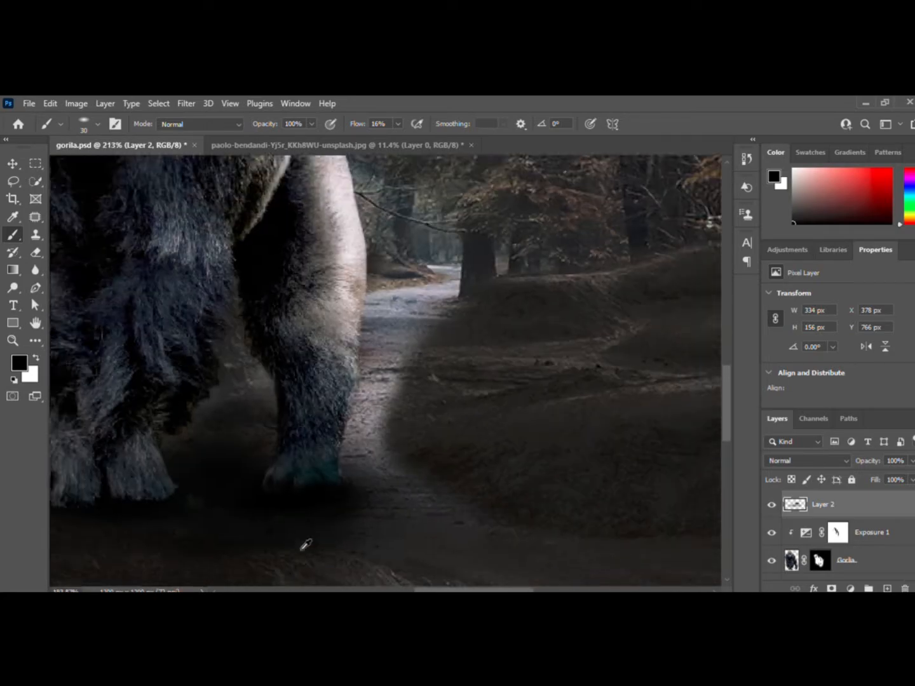
Step: Paint black on the gorilla layer's mask with the 30 px brush to hide the lower edge of the rear foot's toes
scroll(347, 474, "up", 5)
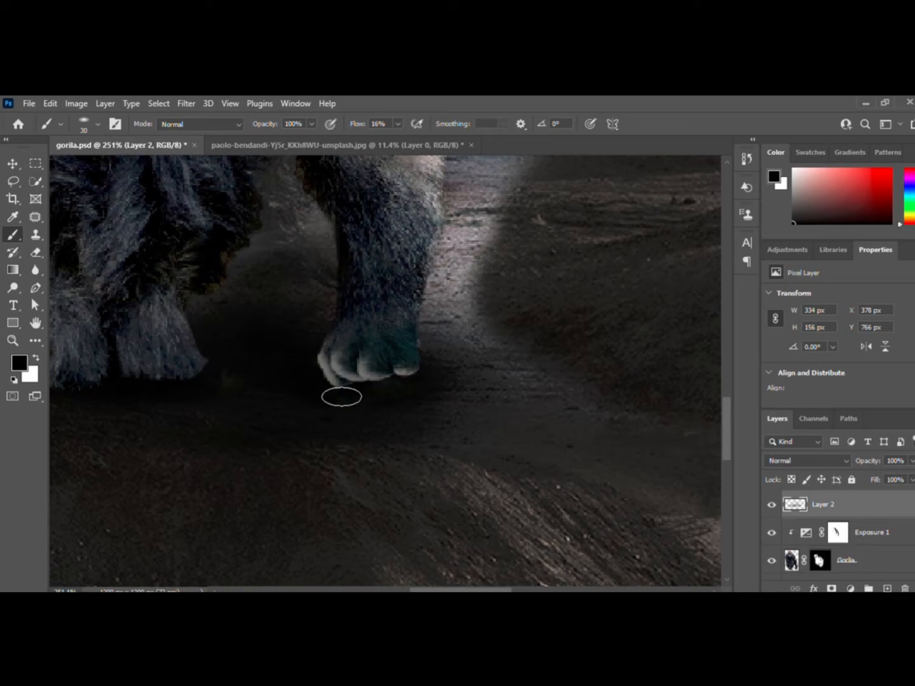
scroll(344, 401, "up", 4)
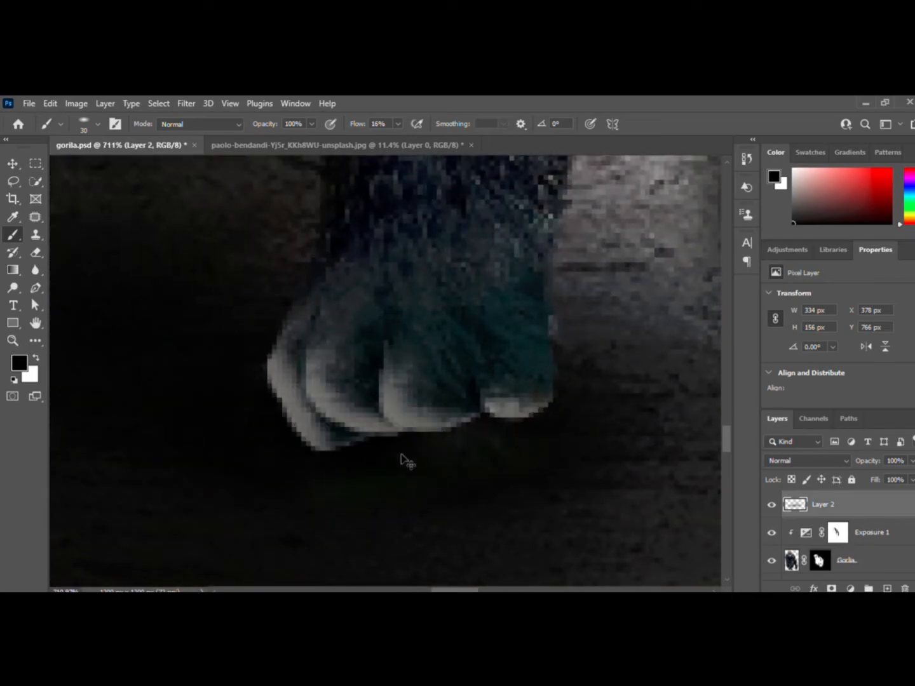
left_click(403, 455, "ctrl")
mouse_move(378, 466)
left_mouse_down()
mouse_move(321, 459)
mouse_move(431, 473)
mouse_move(353, 455)
mouse_move(334, 442)
left_mouse_up()
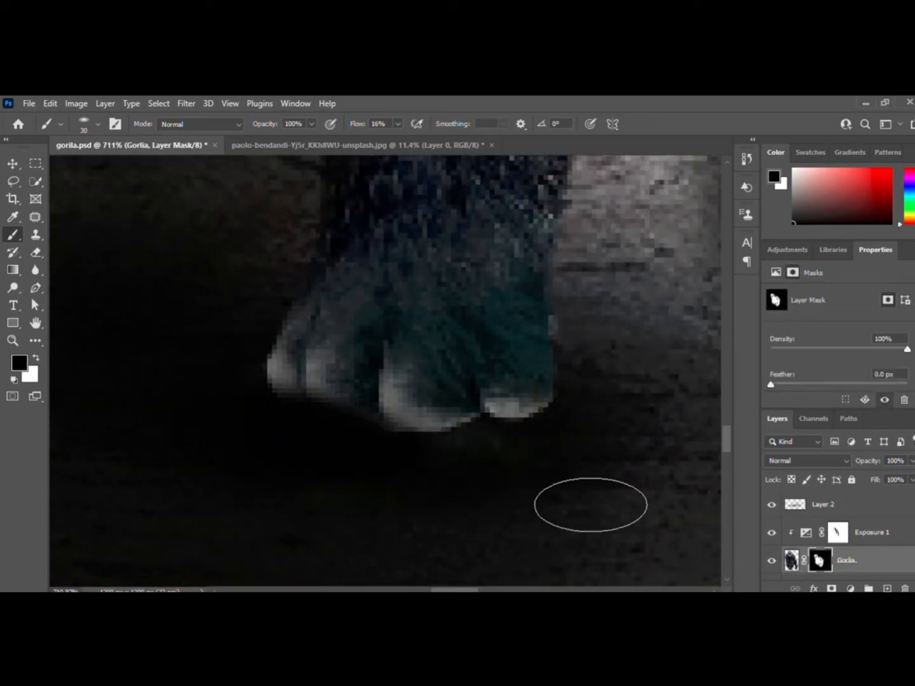
mouse_move(596, 541)
left_mouse_down()
mouse_move(523, 459)
mouse_move(490, 464)
mouse_move(323, 417)
mouse_move(416, 423)
mouse_move(532, 449)
mouse_move(420, 467)
mouse_move(457, 449)
mouse_move(369, 429)
mouse_move(337, 414)
left_mouse_up()
scroll(420, 468, "down", 3)
scroll(458, 449, "down", 6)
scroll(335, 450, "down", 2)
scroll(335, 451, "up", 3)
scroll(877, 541, "down", 2)
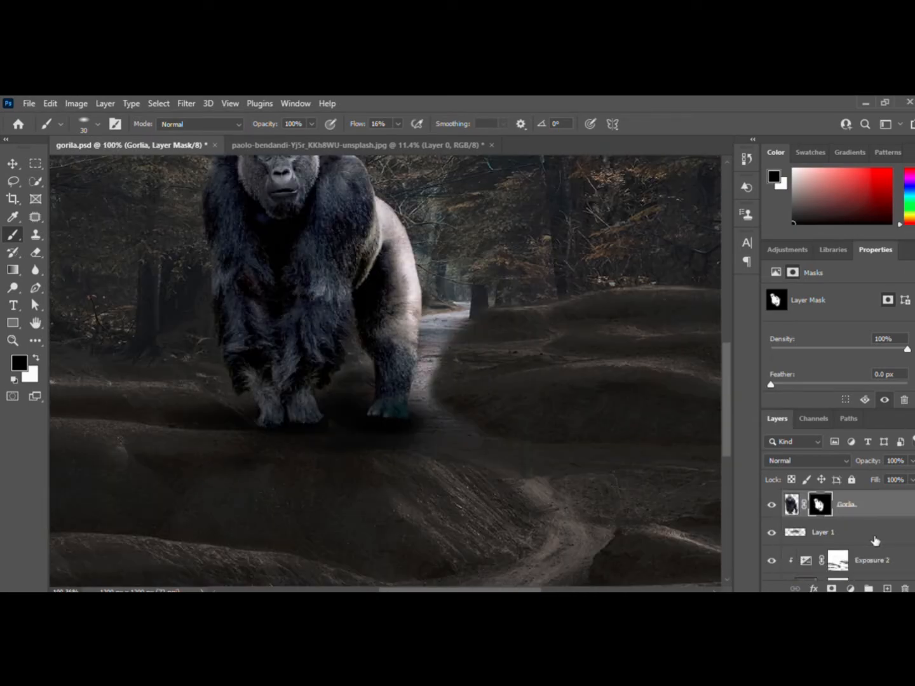
Step: Lower the opacity of the ground shadow on Layer 1 to 85% and review its blend beneath the gorilla
left_click(880, 532)
scroll(328, 458, "down", 4)
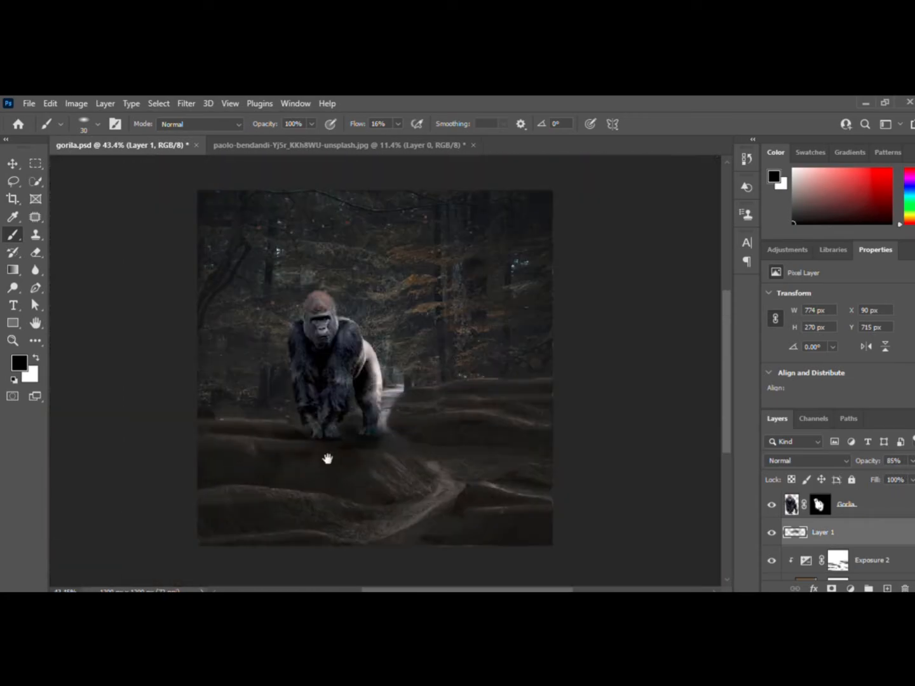
scroll(306, 467, "up", 3)
scroll(321, 436, "down", 3)
scroll(336, 449, "up", 2)
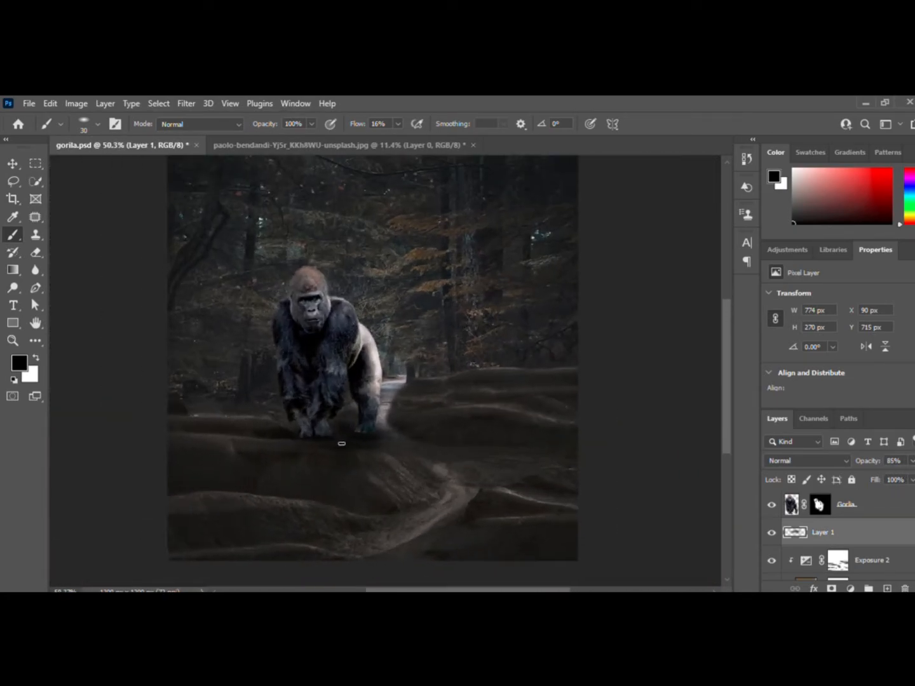
scroll(341, 443, "down", 1)
scroll(398, 471, "up", 1)
scroll(388, 469, "down", 1)
scroll(443, 361, "down", 1)
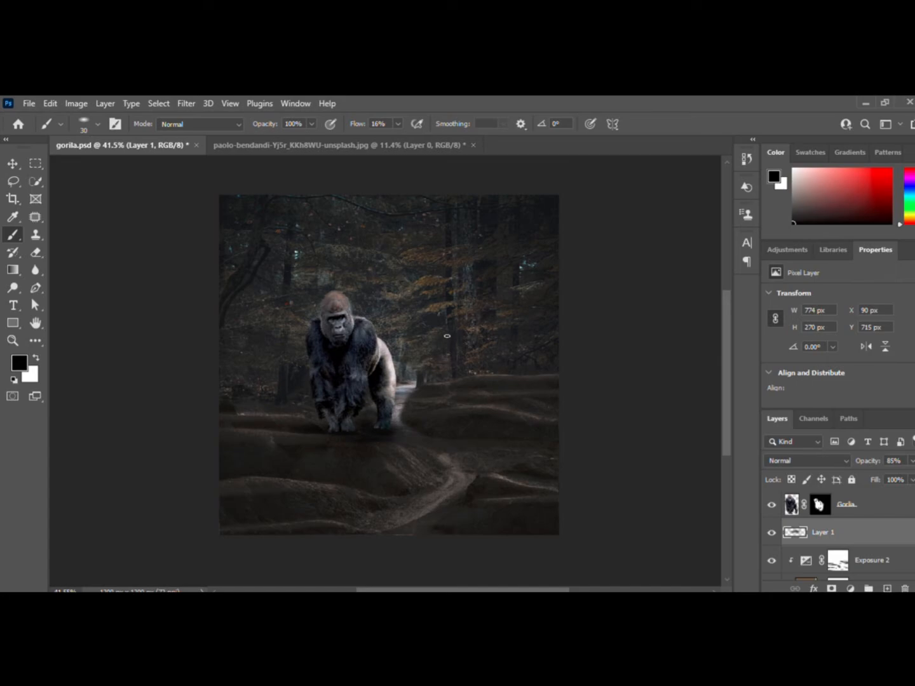
Step: Add a yellow solid Color Fill layer beneath the ground's Background layer and set its blend mode to Overlay
left_click(884, 557)
scroll(883, 557, "down", 2)
left_click(893, 572)
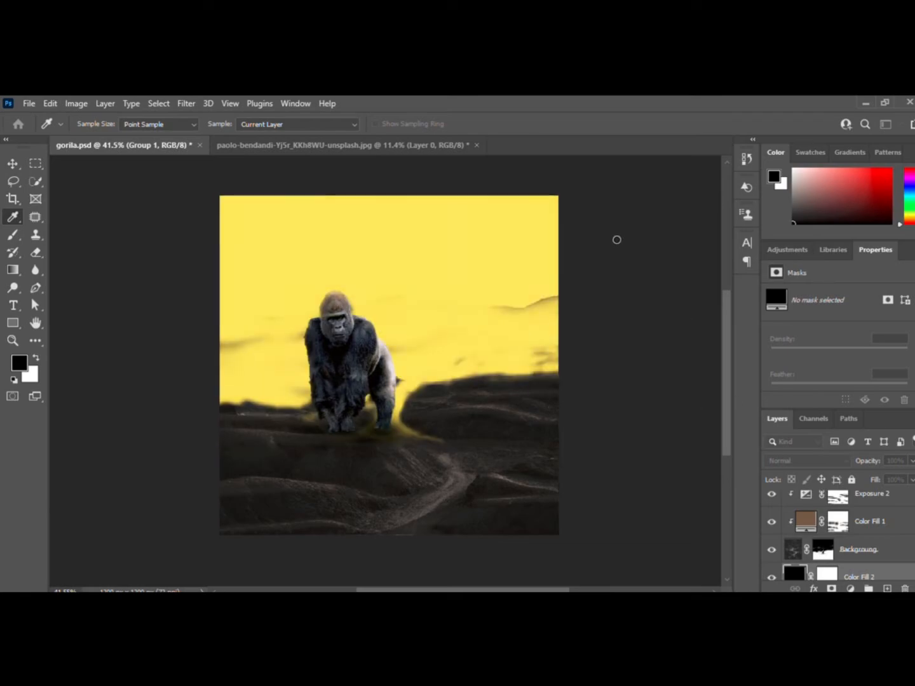
left_click(810, 461)
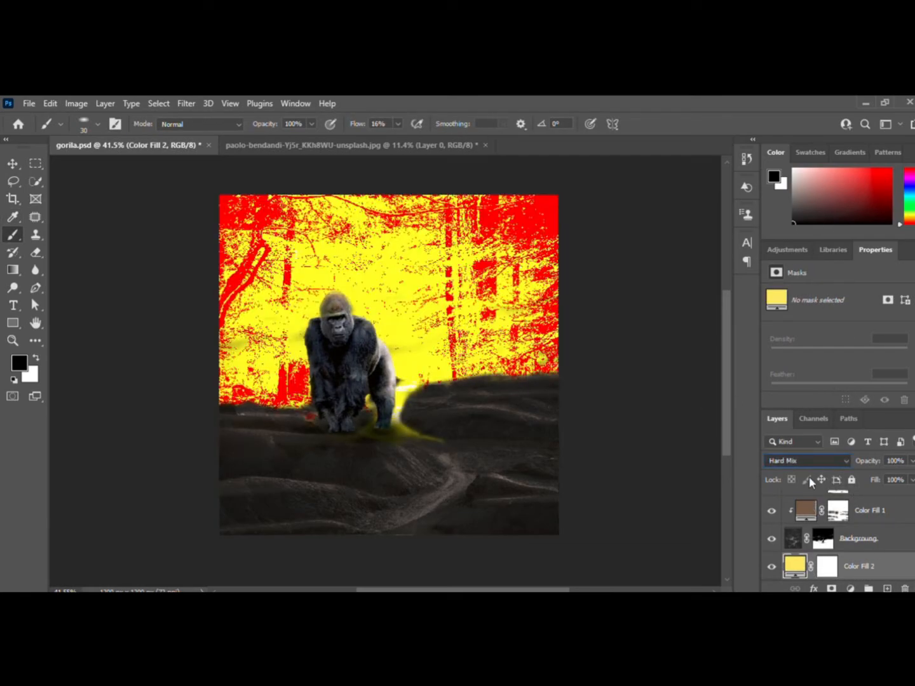
left_click(799, 416)
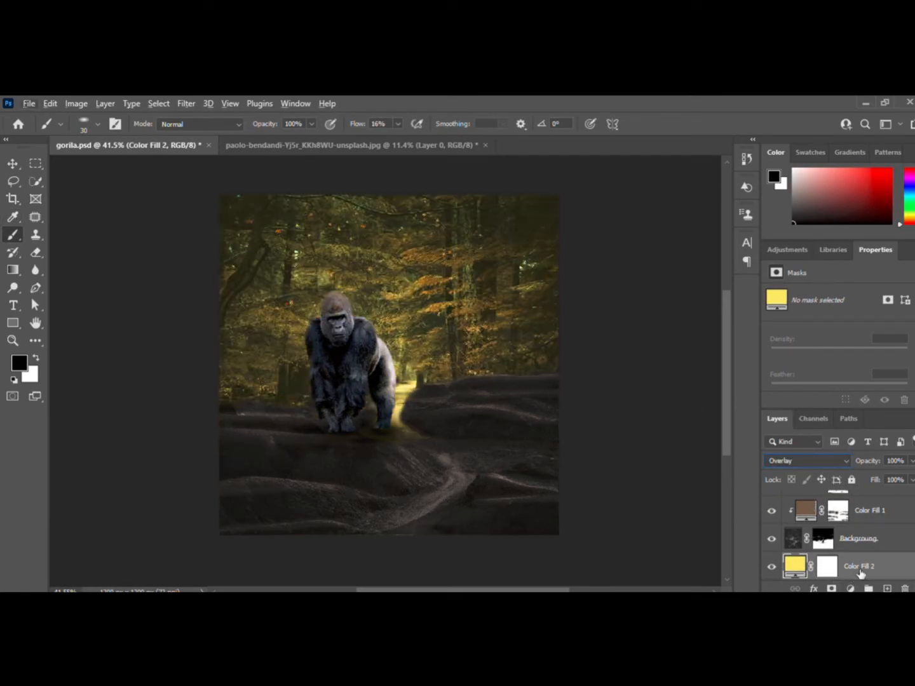
Step: Reduce the opacity of the yellow Color Fill 2 layer to 0%
left_click_drag(904, 479, 851, 476)
scroll(417, 423, "up", 1)
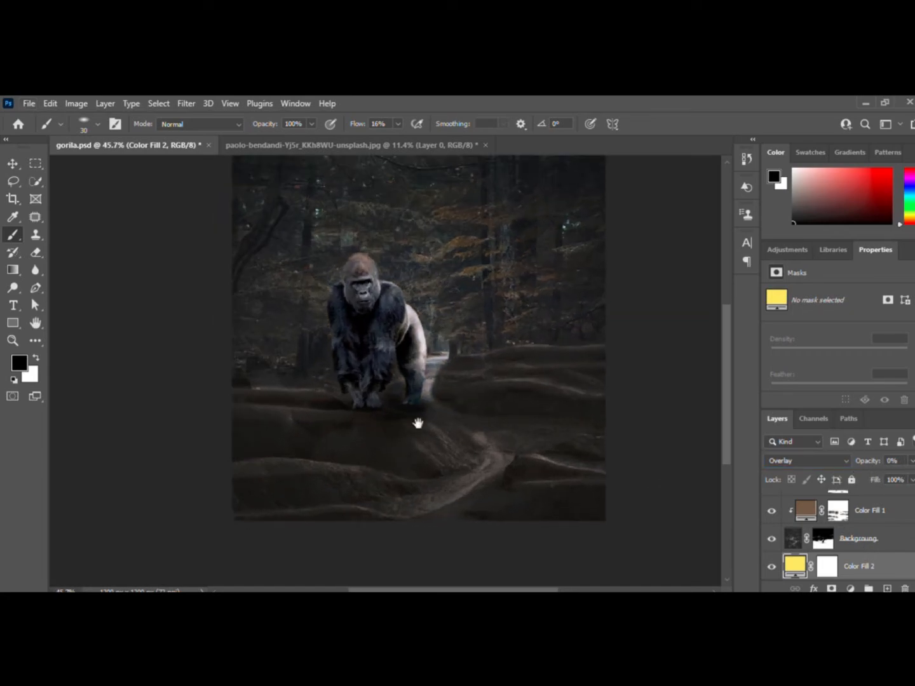
scroll(418, 424, "up", 1)
scroll(889, 541, "down", 2)
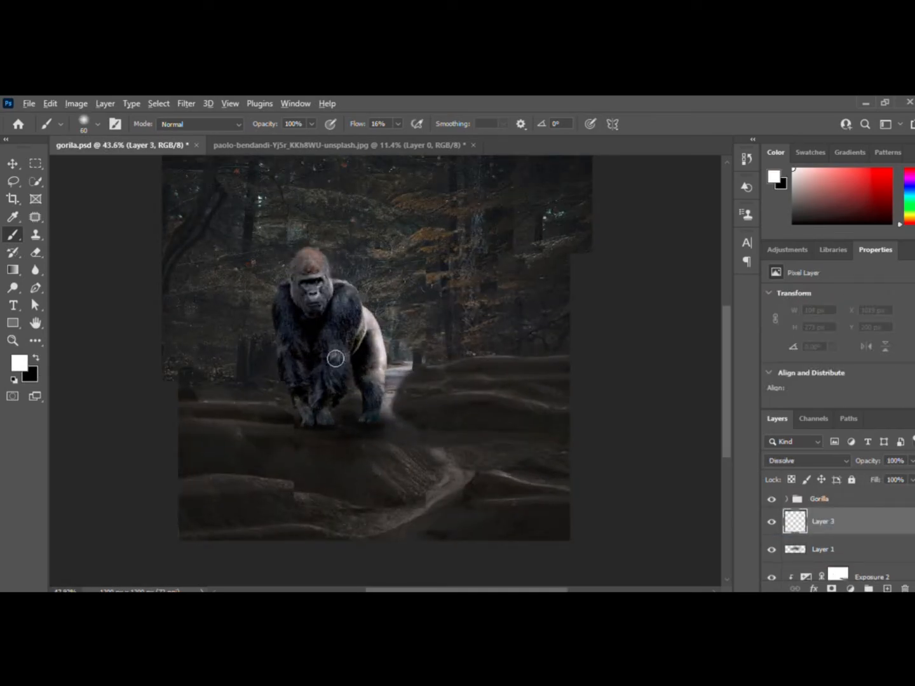
Step: Move Layer 3 above the Gorilla group to the top of the layer stack
scroll(331, 352, "up", 20)
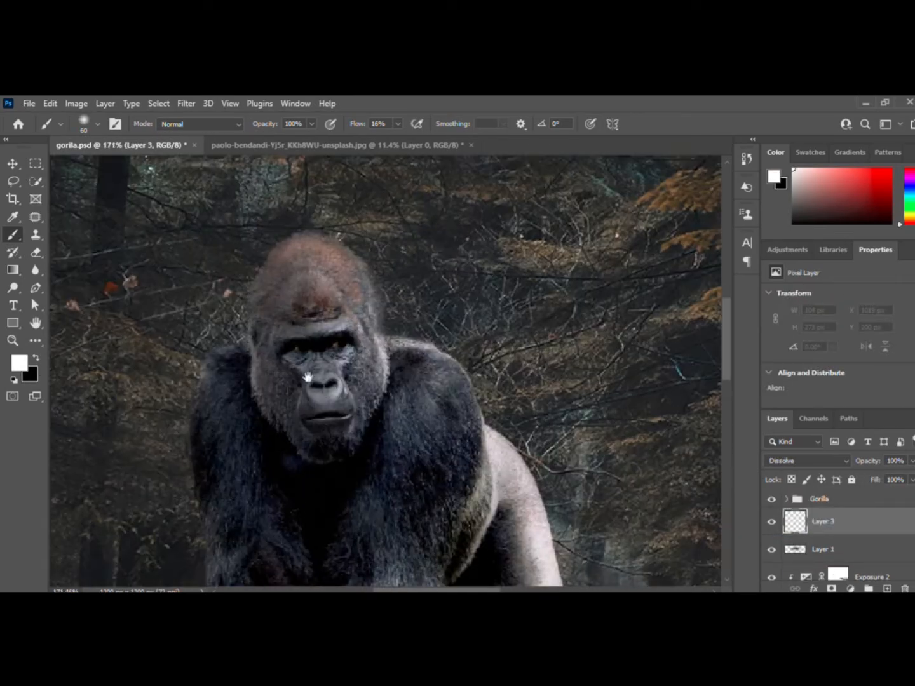
left_click_drag(861, 518, 859, 500)
key("ctrl+z")
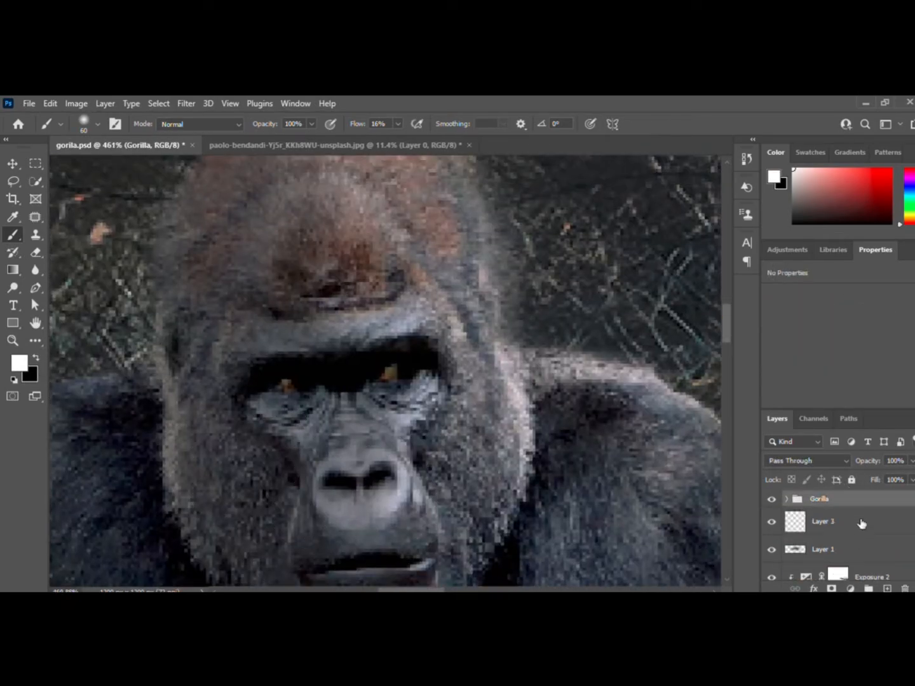
left_click(862, 523)
key("ctrl+shift+]")
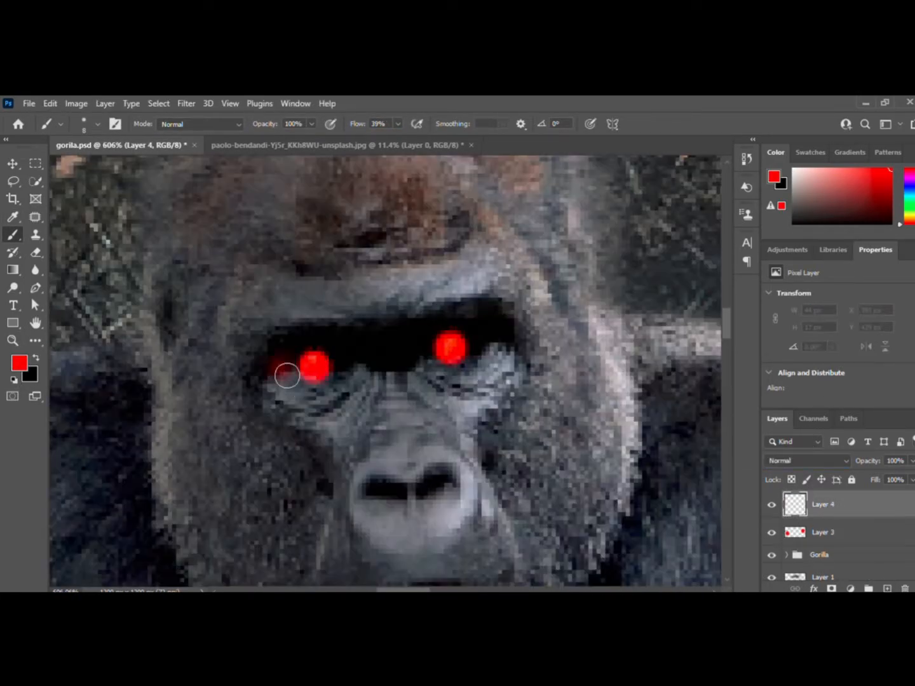
Step: Try a small red stroke across one of the gorilla's eyes on Layer 4, and undo it
mouse_move(286, 374)
left_mouse_down()
mouse_move(356, 357)
mouse_move(306, 365)
mouse_move(288, 385)
mouse_move(355, 368)
left_mouse_up()
key("ctrl+z")
key("Up")
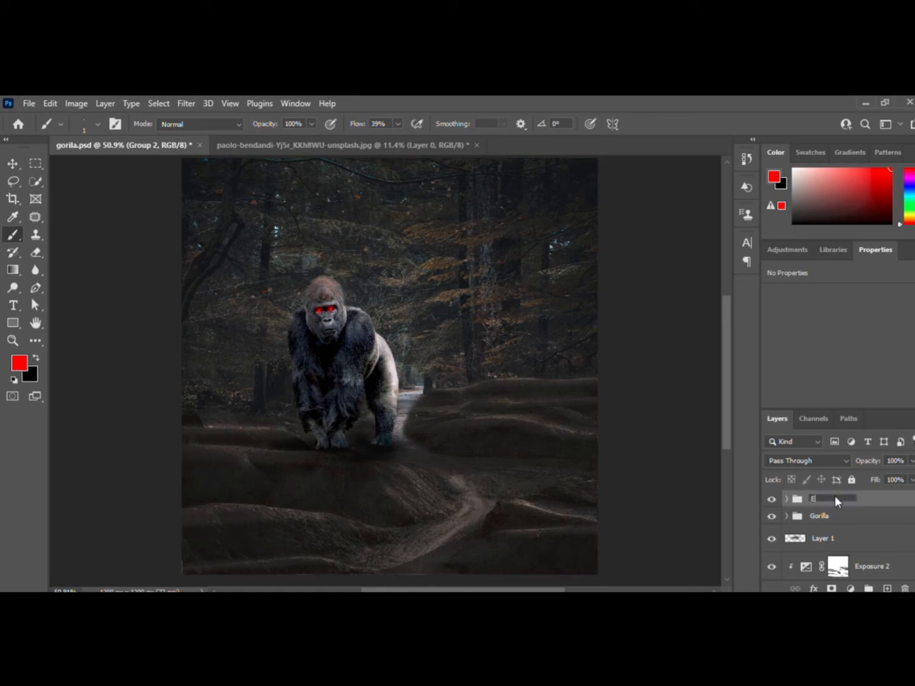
Step: Name the group holding the red eye layers Eyes
type("yes")
key("Return")
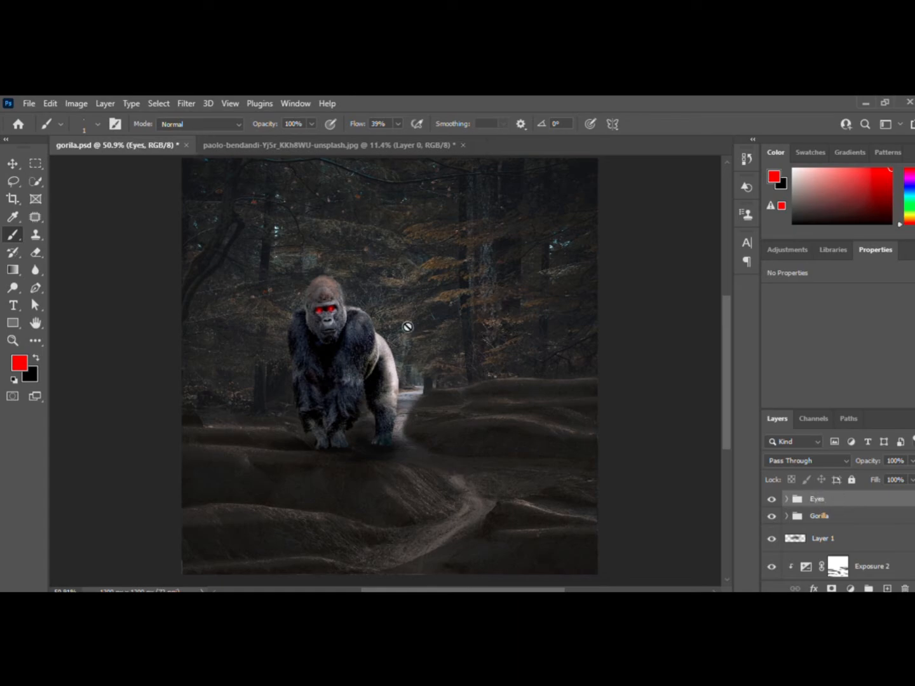
Step: Add a Curves adjustment layer above the Eyes group to darken the whole composite
scroll(342, 358, "down", 2)
left_click_drag(361, 361, 337, 407)
scroll(358, 394, "up", 1)
scroll(337, 407, "up", 1)
scroll(336, 407, "up", 1)
left_click_drag(349, 448, 340, 443)
scroll(341, 407, "down", 3)
left_click(851, 588)
left_click(856, 421)
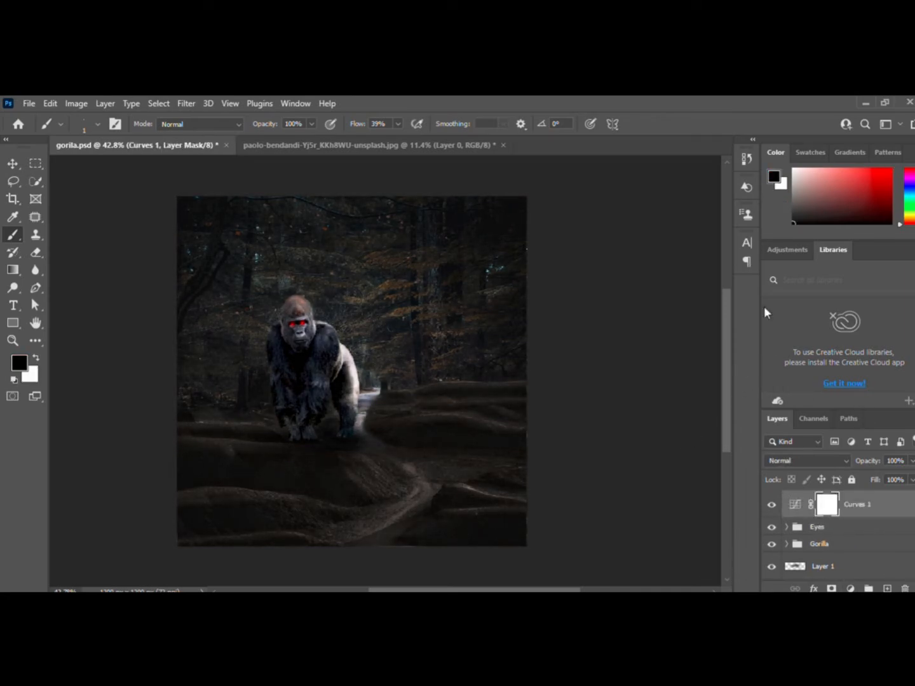
Step: Reduce the opacity of the Curves 1 adjustment layer to 70%
scroll(477, 379, "down", 1)
scroll(317, 391, "up", 1)
left_click_drag(367, 455, 354, 461)
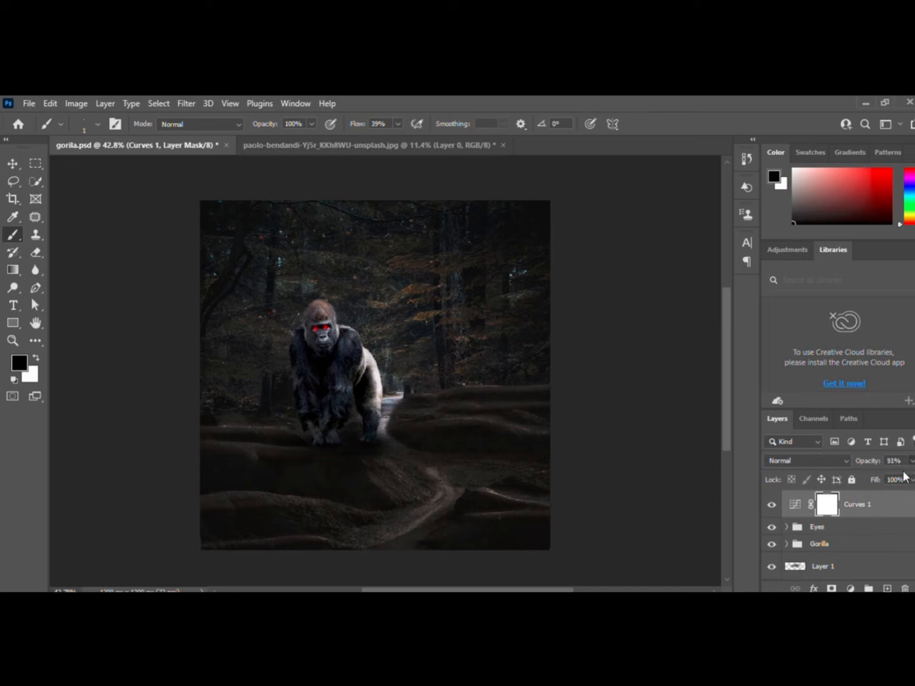
scroll(347, 449, "down", 1)
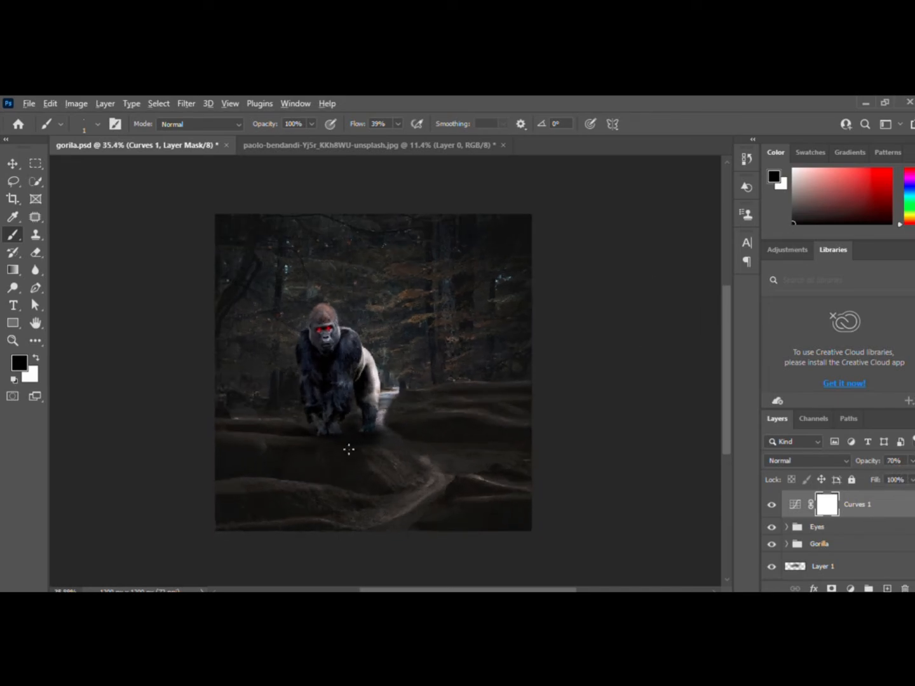
scroll(343, 402, "up", 5)
scroll(341, 407, "down", 3)
scroll(341, 408, "down", 1)
Step: Lower the opacity of the Eyes group to 72%
left_click(872, 529)
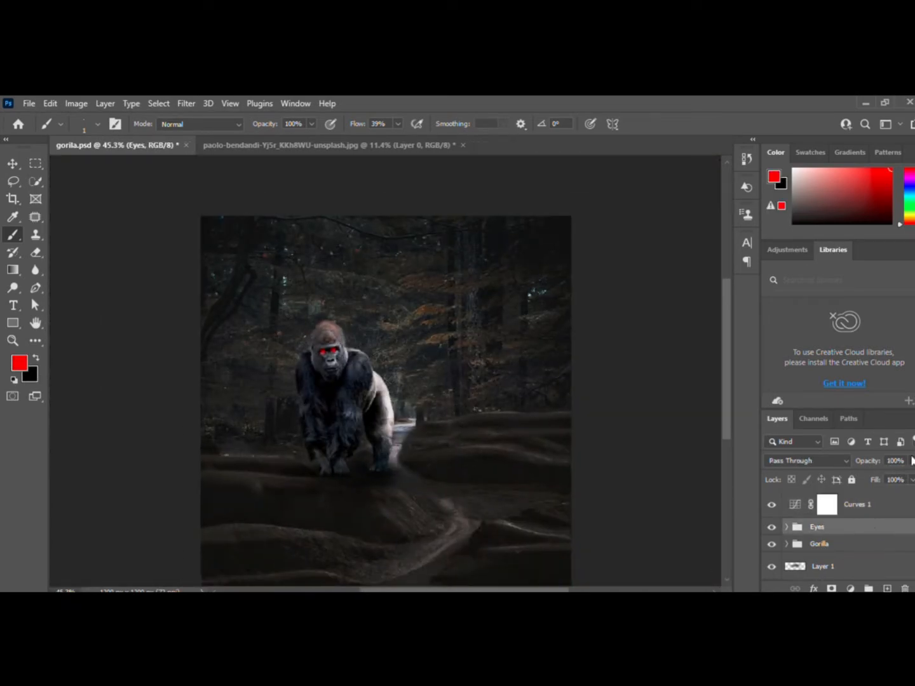
scroll(418, 427, "up", 1)
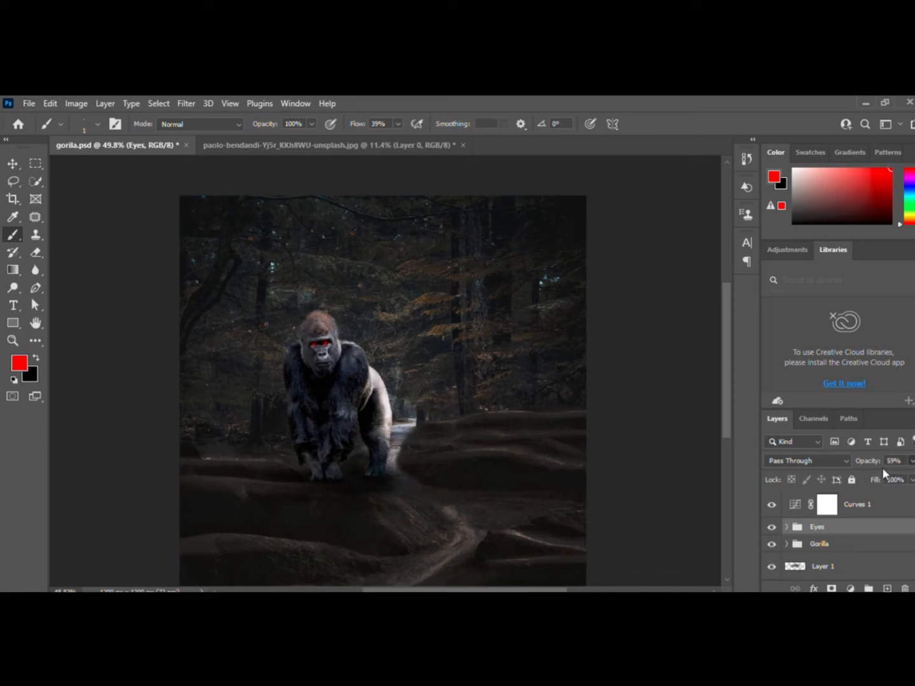
scroll(444, 450, "up", 1)
scroll(523, 489, "down", 3)
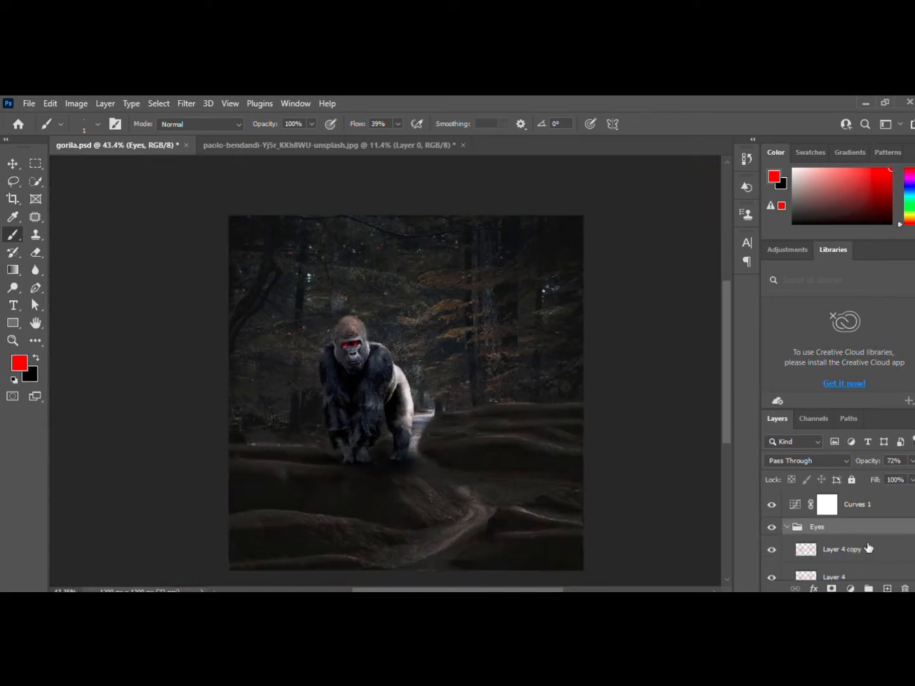
Step: Set the opacity of the Color Dodge glow on Layer 3 inside the Eyes group to 20%
scroll(869, 548, "down", 1)
left_click(879, 548)
left_click(877, 524)
left_click(824, 501)
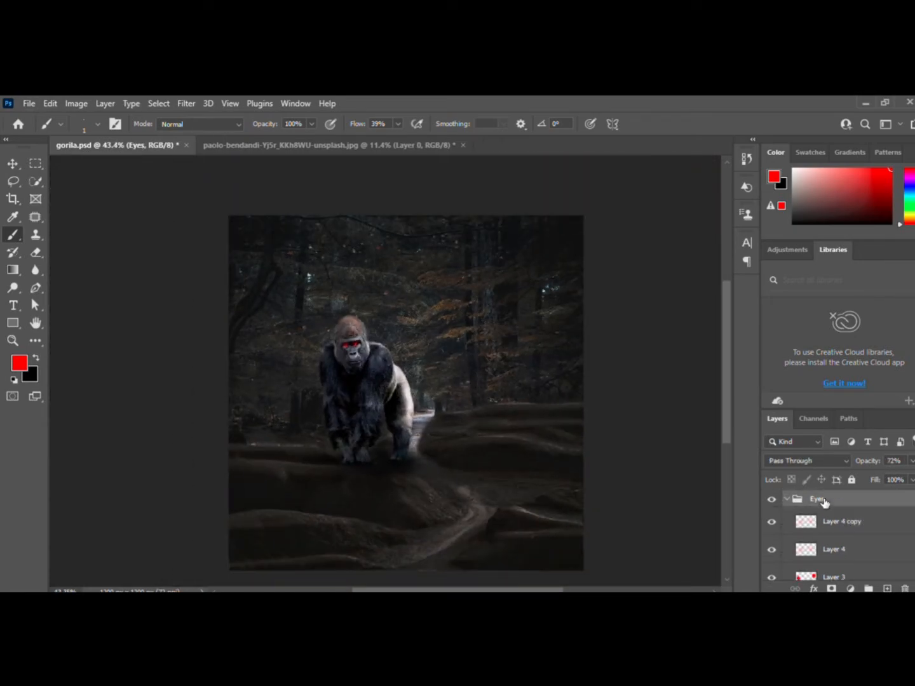
scroll(884, 552, "down", 1)
left_click(884, 550)
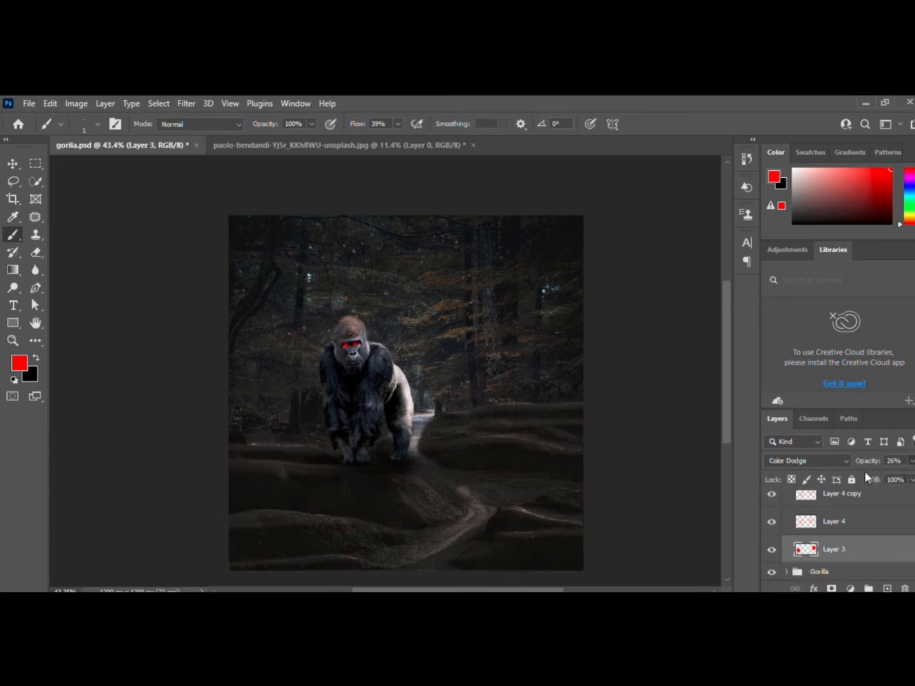
left_click_drag(885, 472, 833, 475)
scroll(381, 356, "up", 10)
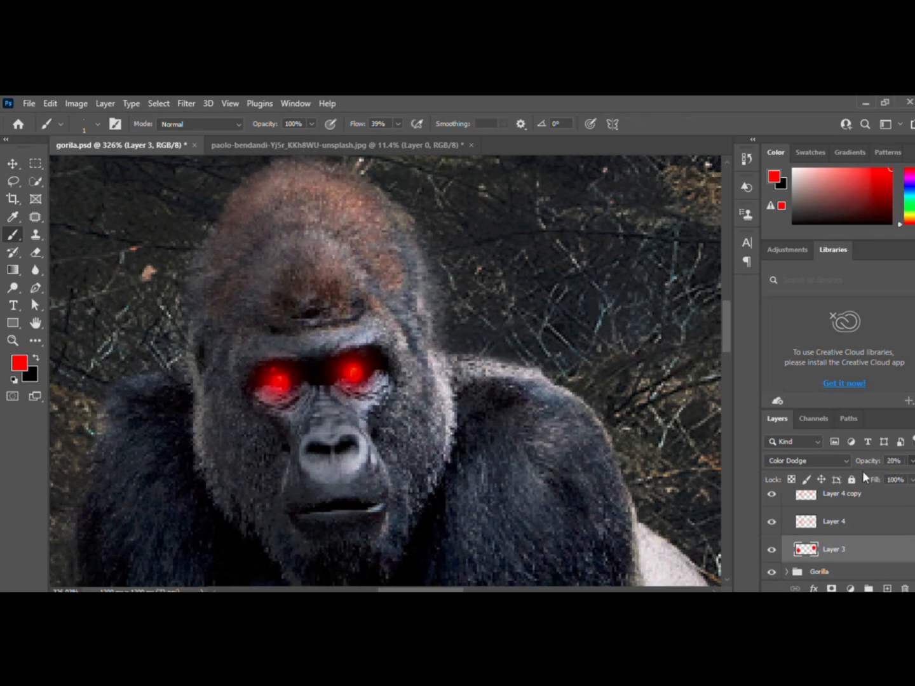
scroll(399, 424, "down", 7)
scroll(858, 514, "up", 2)
Step: Collapse the Eyes group and set its opacity to 89%
left_click(858, 512)
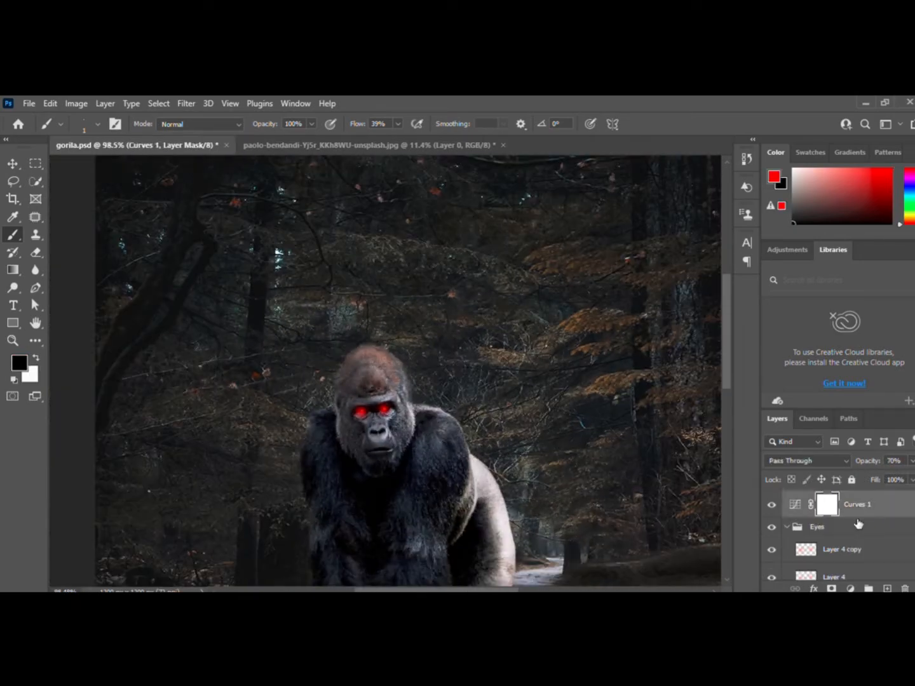
left_click(859, 525)
scroll(563, 446, "down", 4)
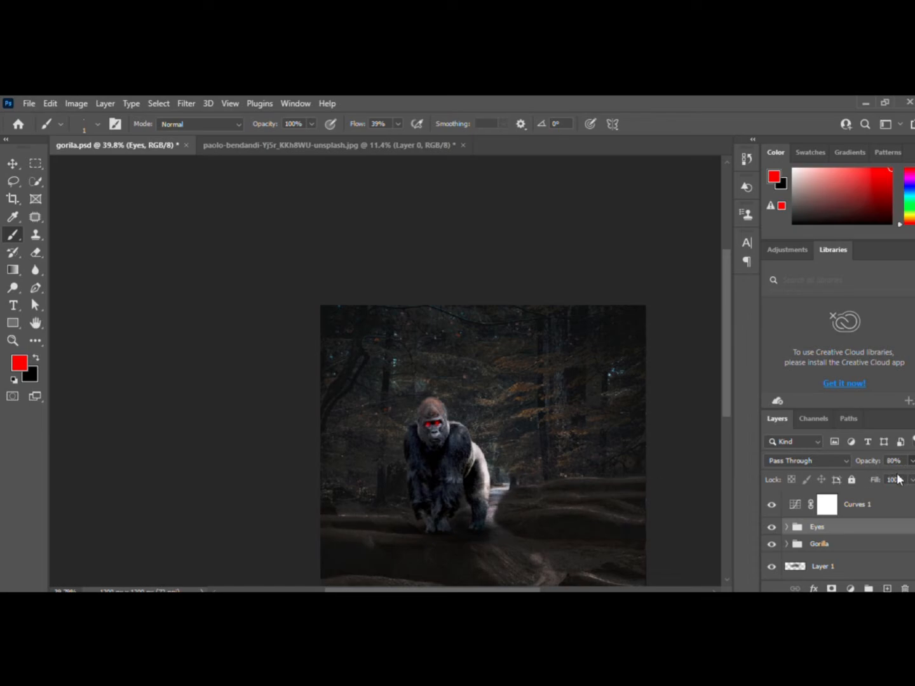
scroll(620, 479, "up", 4)
scroll(454, 436, "down", 4)
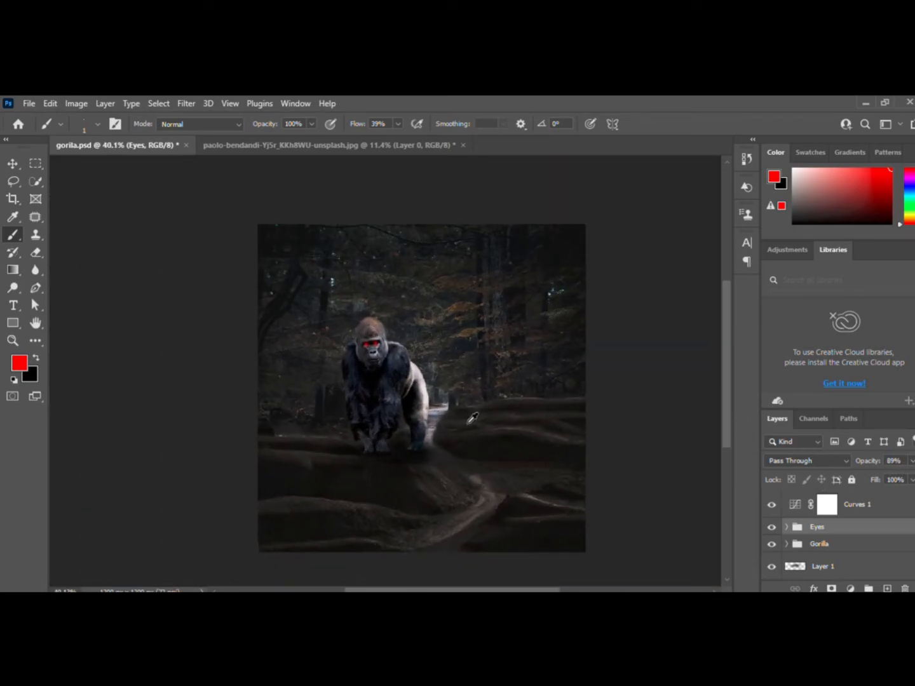
scroll(421, 441, "up", 2)
scroll(468, 446, "down", 1)
left_click_drag(434, 438, 417, 434)
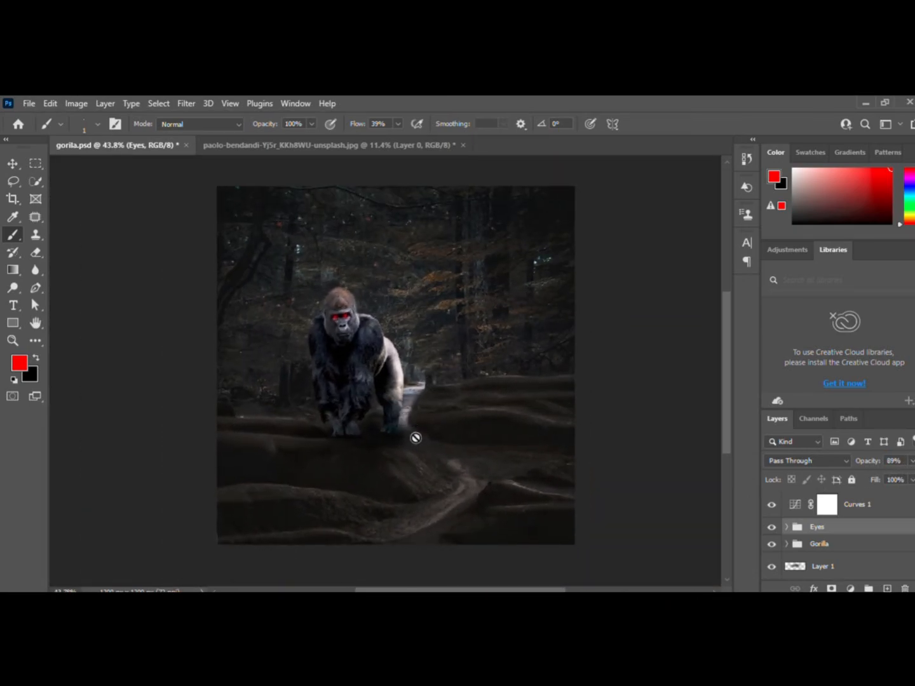